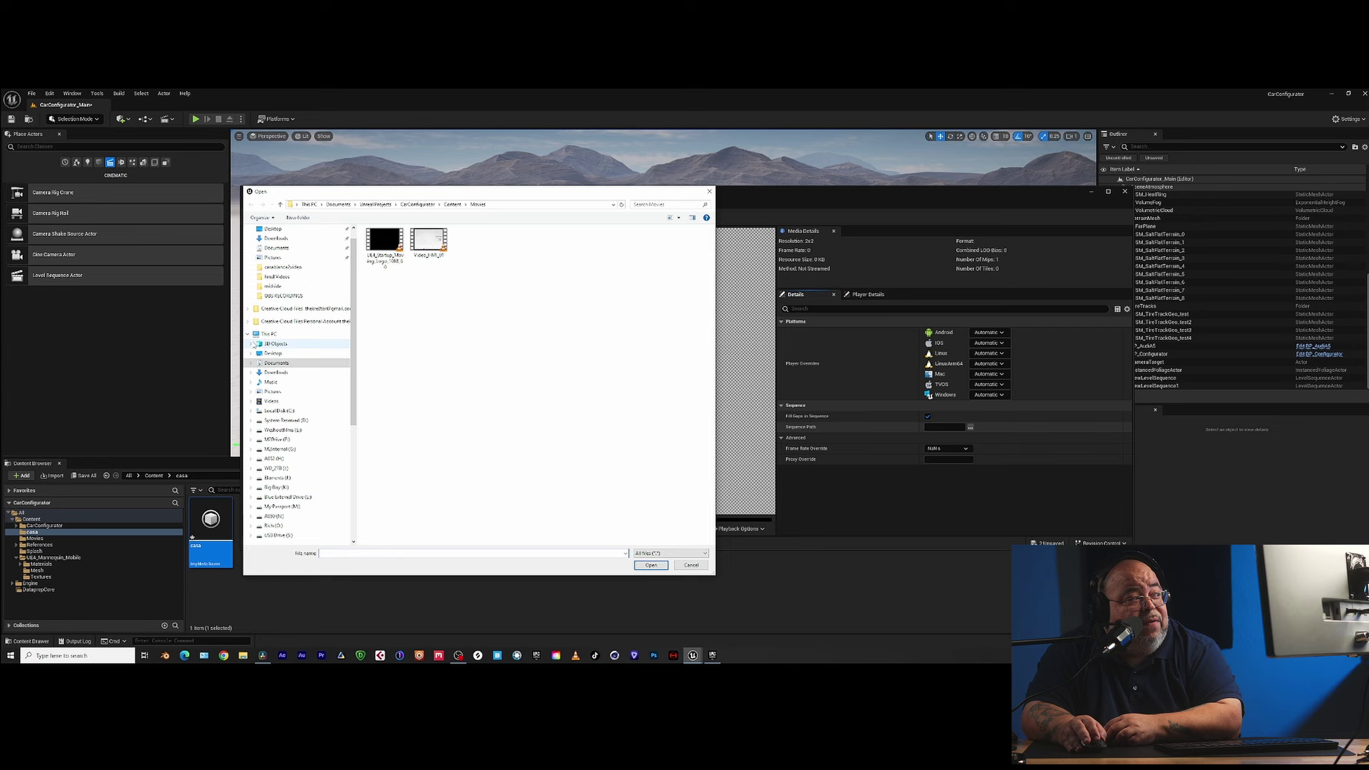
- Set the casa media source's sequence path to the first image in the midside folder under AE RENDERS on the F: drive
{"action": "left_click", "coordinate": [280, 440]}
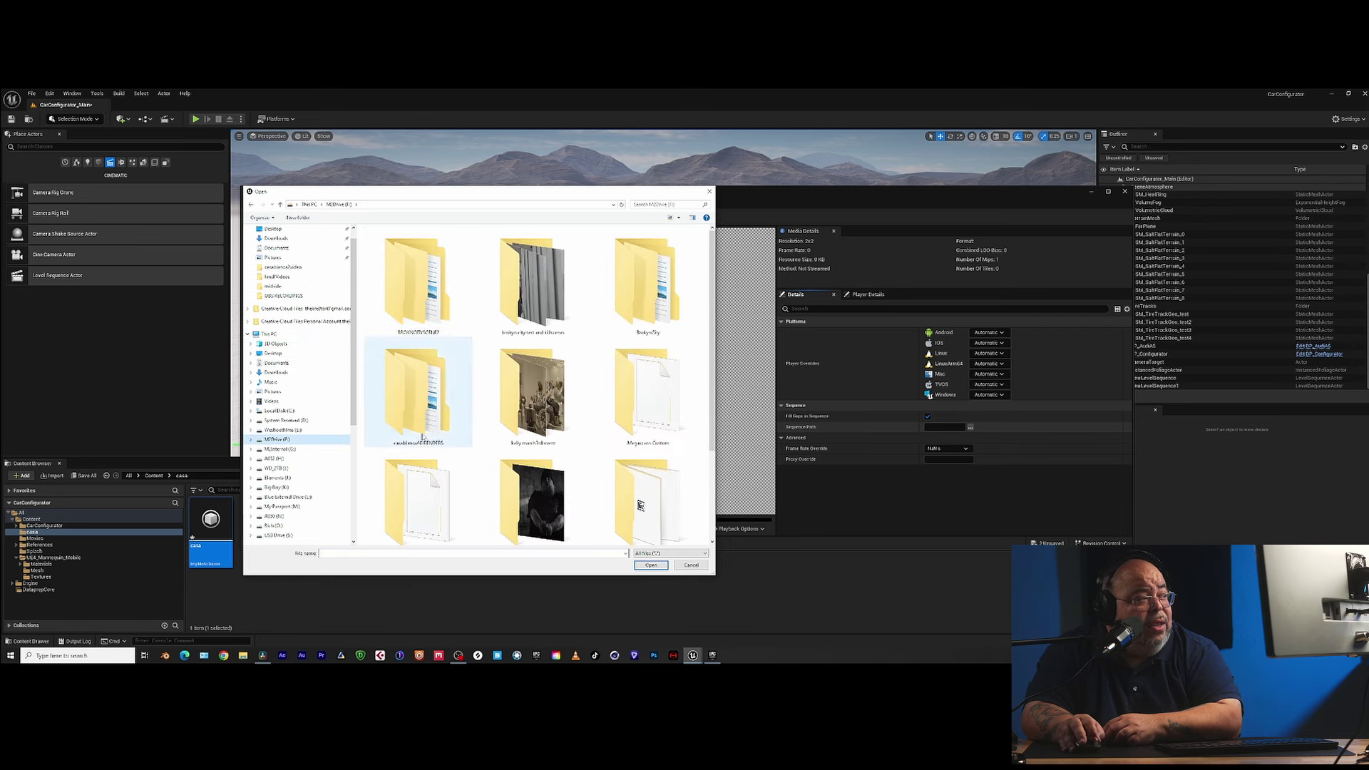
{"action": "double_click", "coordinate": [398, 417]}
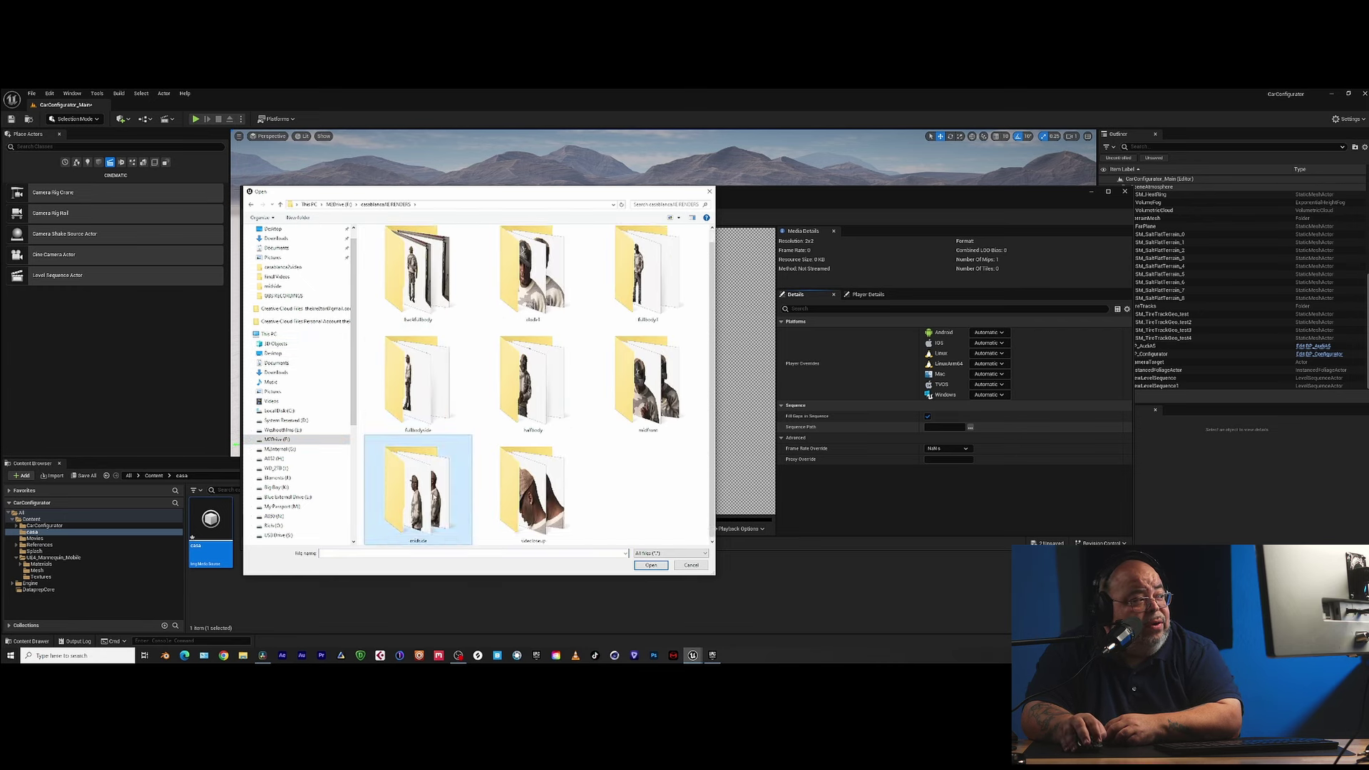
{"action": "double_click", "coordinate": [414, 492]}
{"action": "double_click", "coordinate": [379, 241]}
- Set the casa media source's frame rate override to 60 fps, save the asset and close its editor
{"action": "left_click", "coordinate": [947, 449]}
{"action": "left_click", "coordinate": [941, 531]}
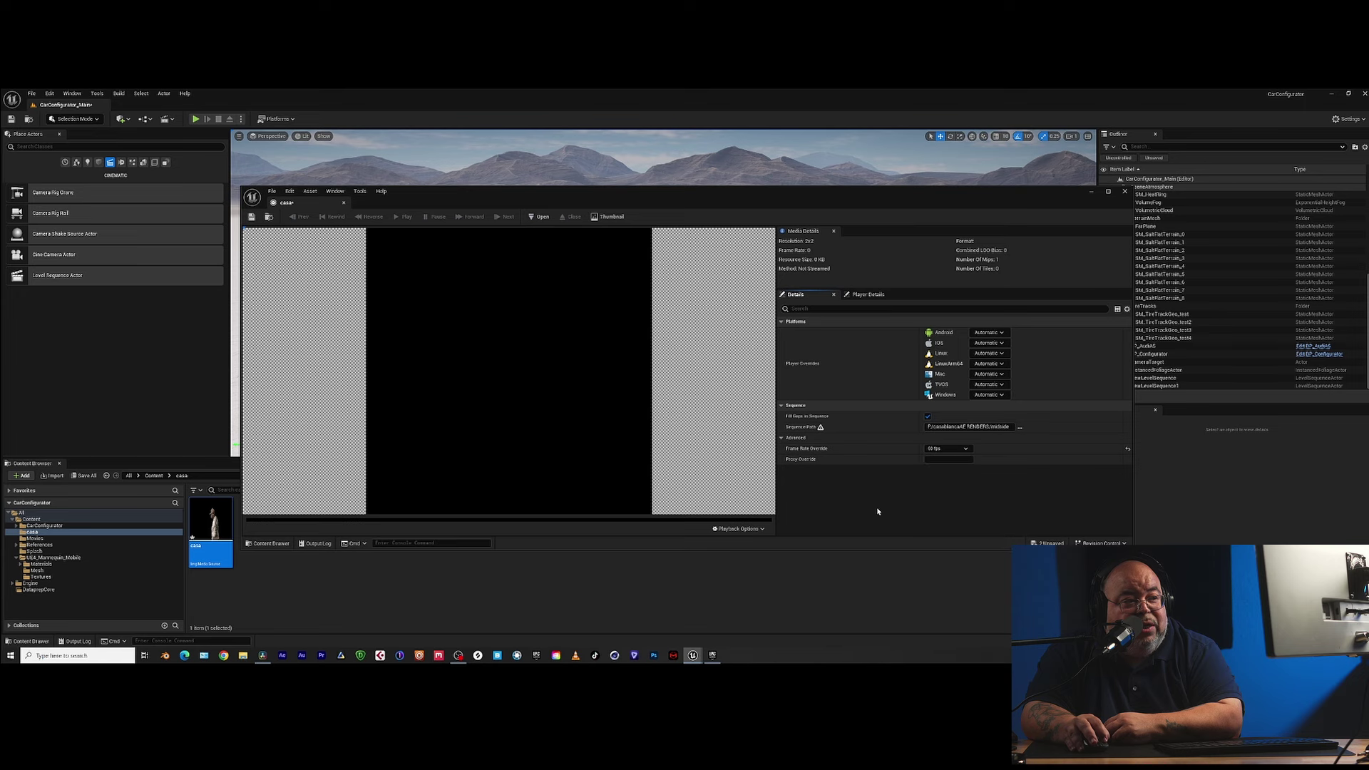
{"action": "left_click", "coordinate": [251, 216]}
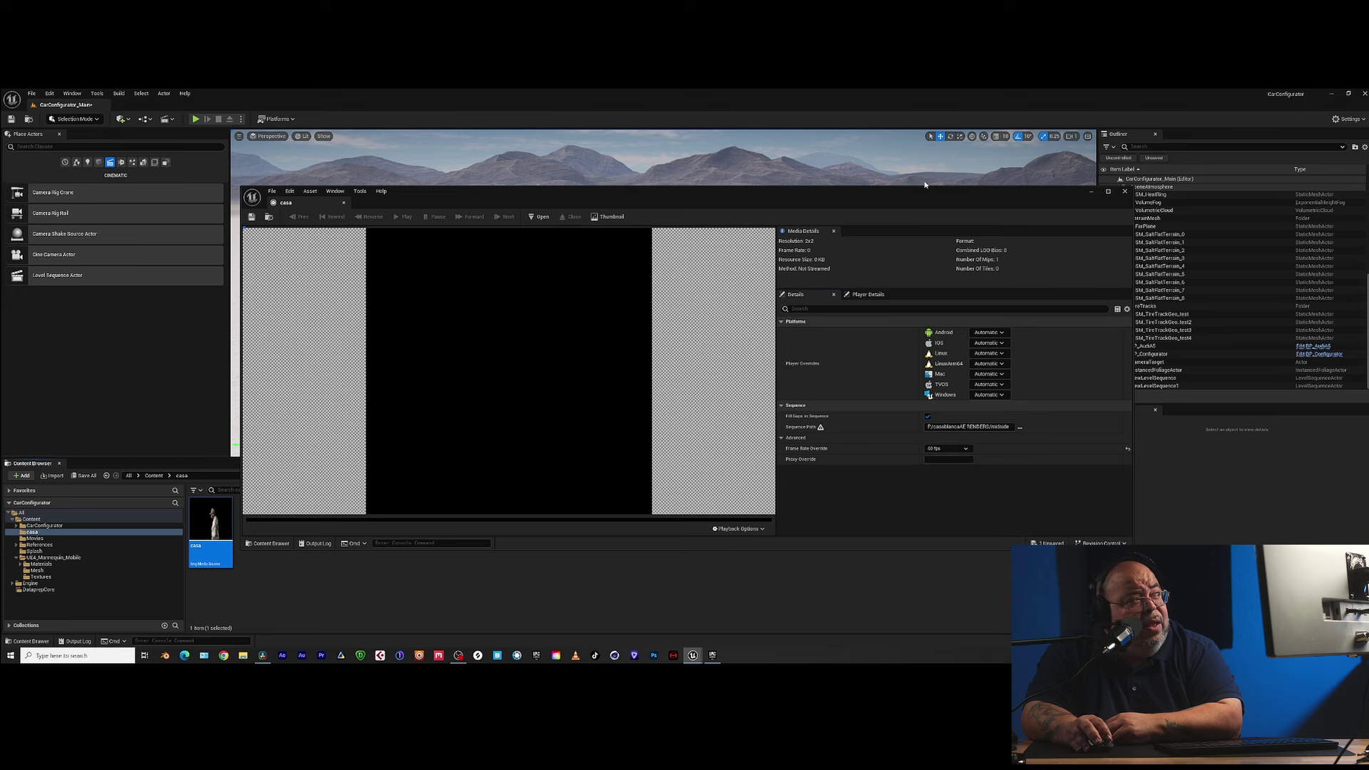
{"action": "left_click", "coordinate": [1126, 192]}
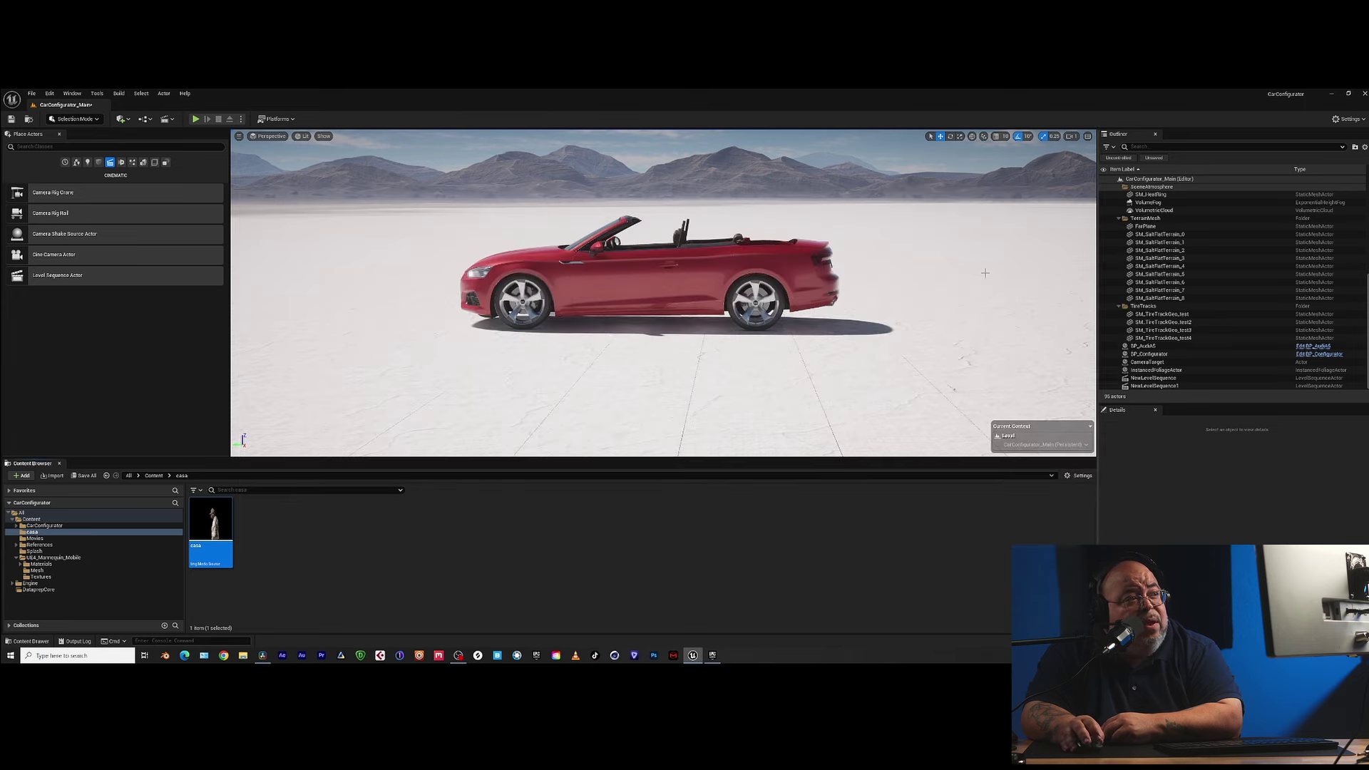
- Create a media player with a linked video output media texture in the casa folder and name it casa2
{"action": "right_click", "coordinate": [281, 544]}
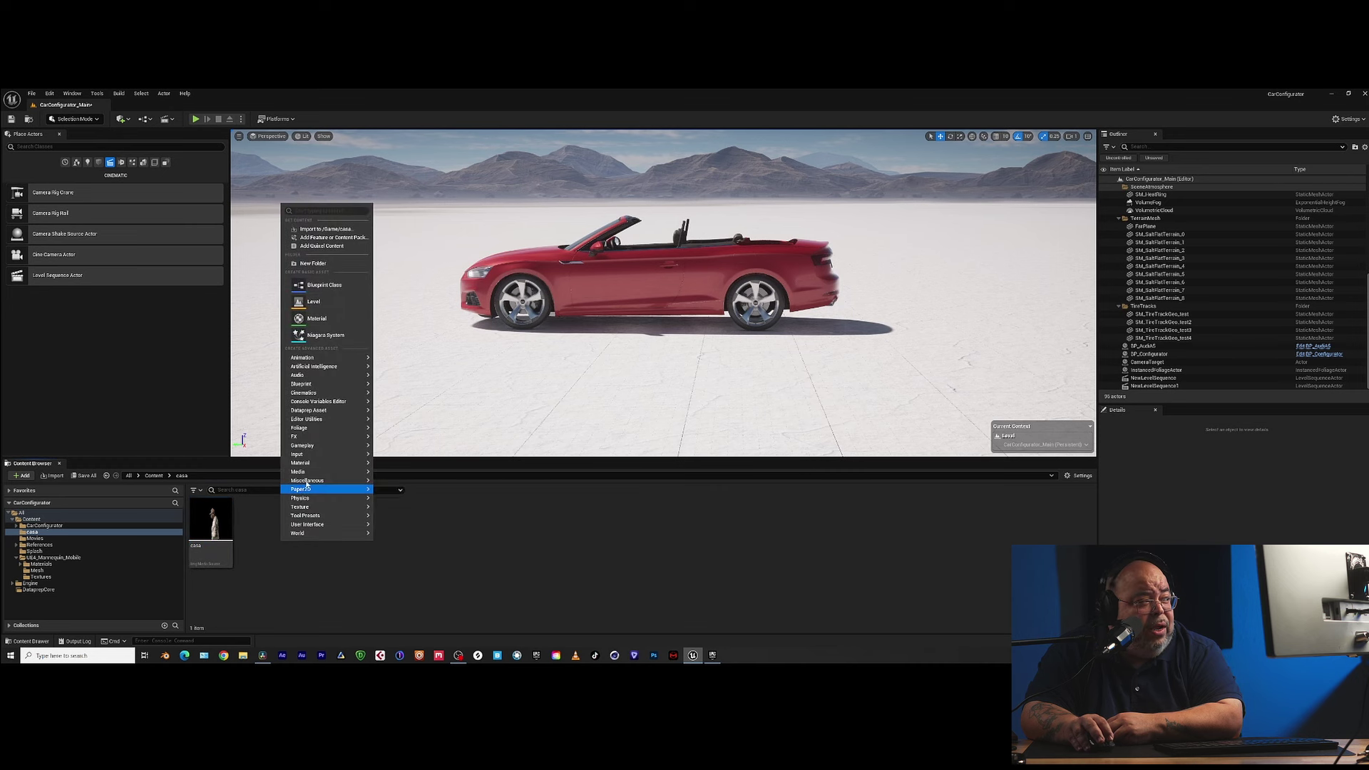
{"action": "mouse_move", "coordinate": [298, 471]}
{"action": "left_click", "coordinate": [416, 512]}
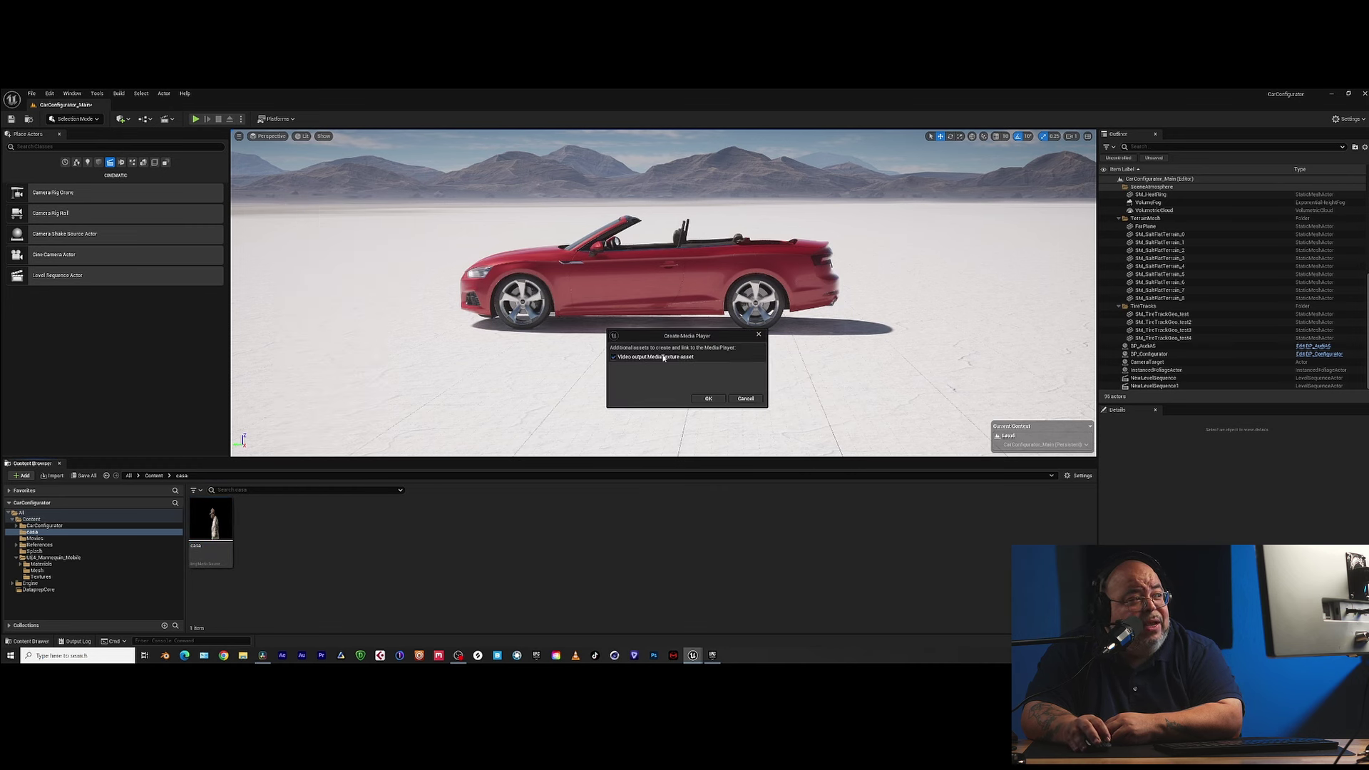
{"action": "left_click", "coordinate": [708, 397]}
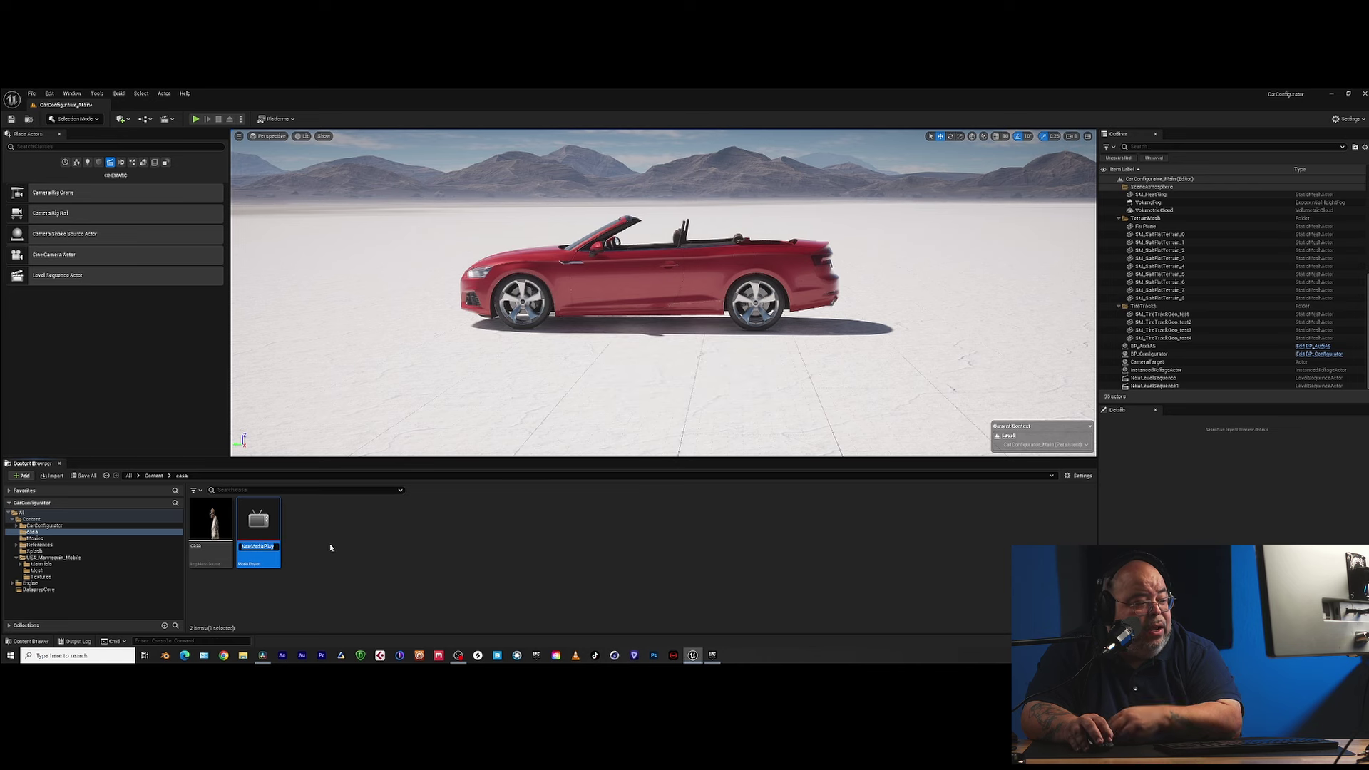
{"action": "type", "text": "casa"}
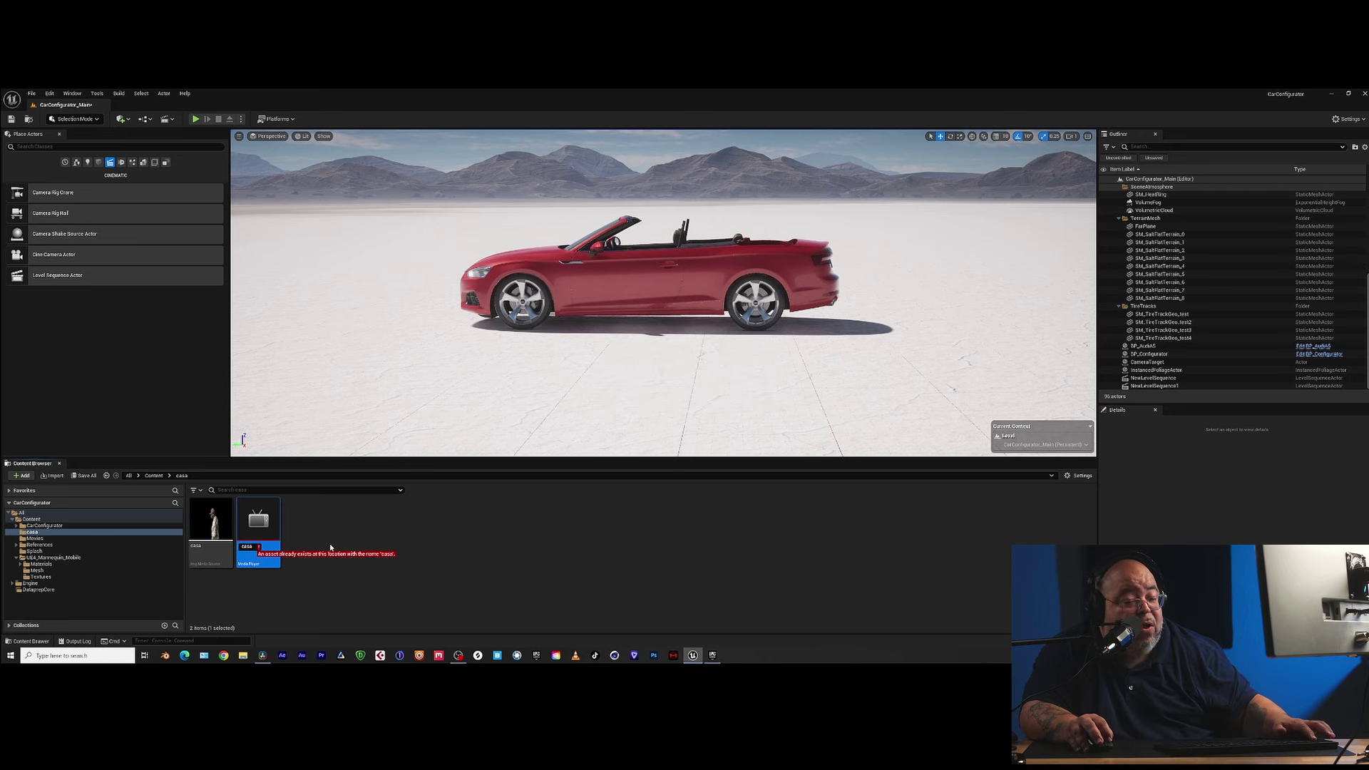
{"action": "type", "text": "2"}
{"action": "key", "text": "Return"}
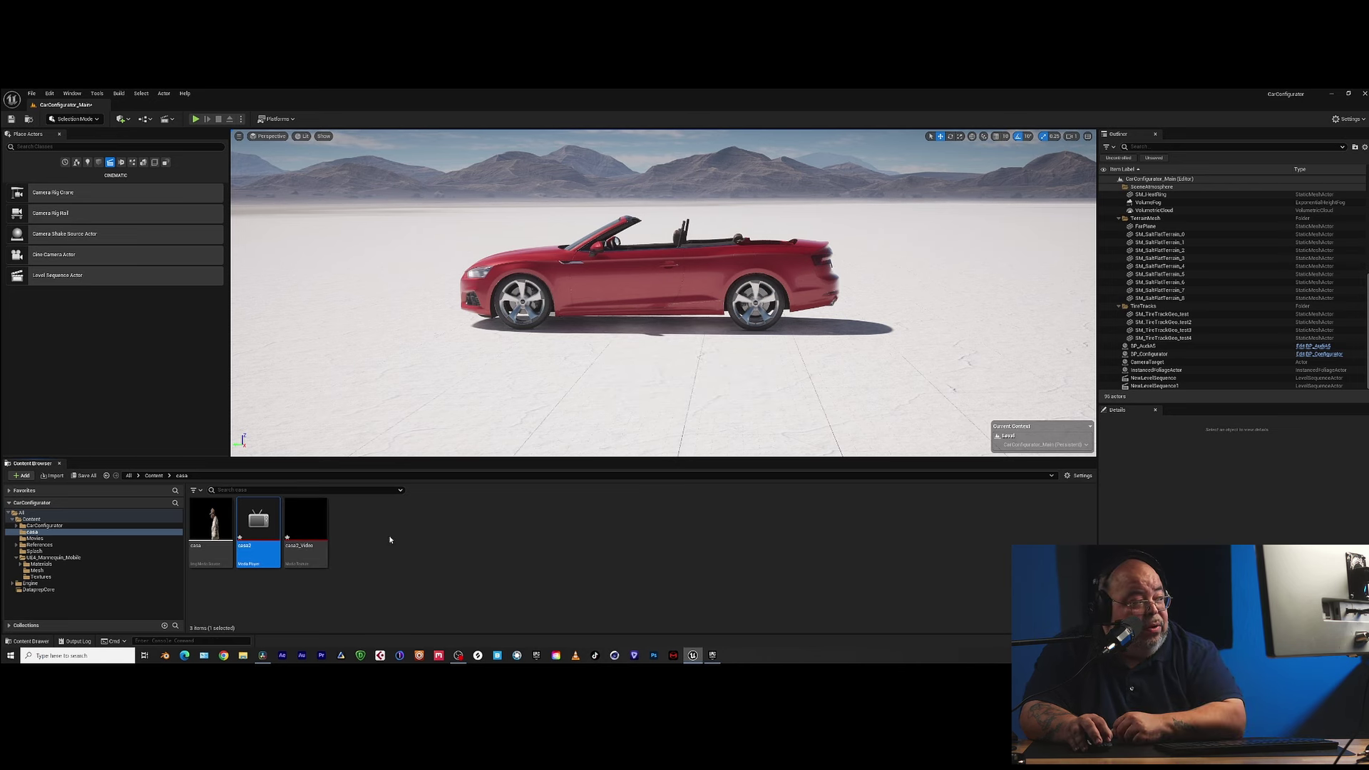
- Place a plane shape on the ground in front of the car and apply the casa2_Video texture to it
{"action": "left_click", "coordinate": [99, 163]}
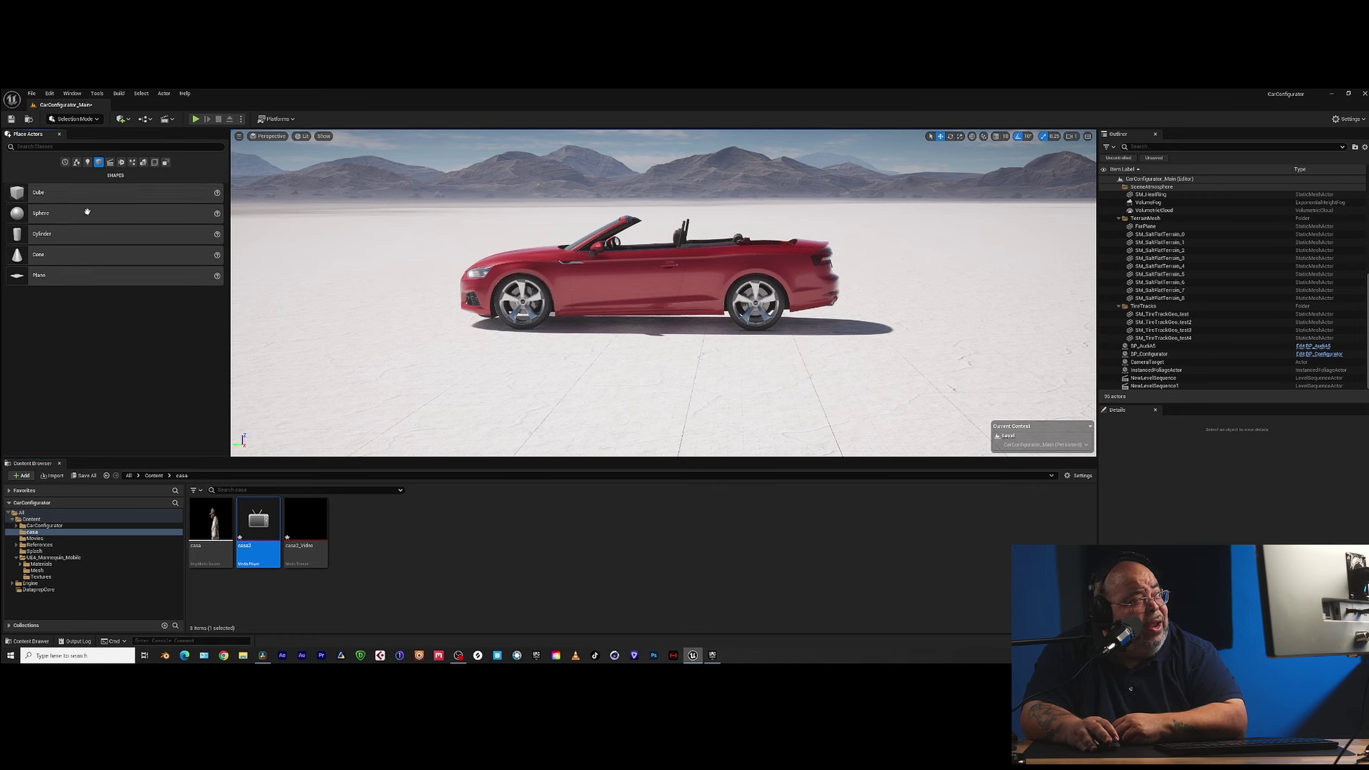
{"action": "left_click_drag", "start_coordinate": [42, 276], "coordinate": [603, 316]}
{"action": "mouse_move", "coordinate": [604, 317]}
{"action": "right_mouse_down"}
{"action": "mouse_move", "coordinate": [615, 399]}
{"action": "mouse_move", "coordinate": [610, 318]}
{"action": "right_mouse_up"}
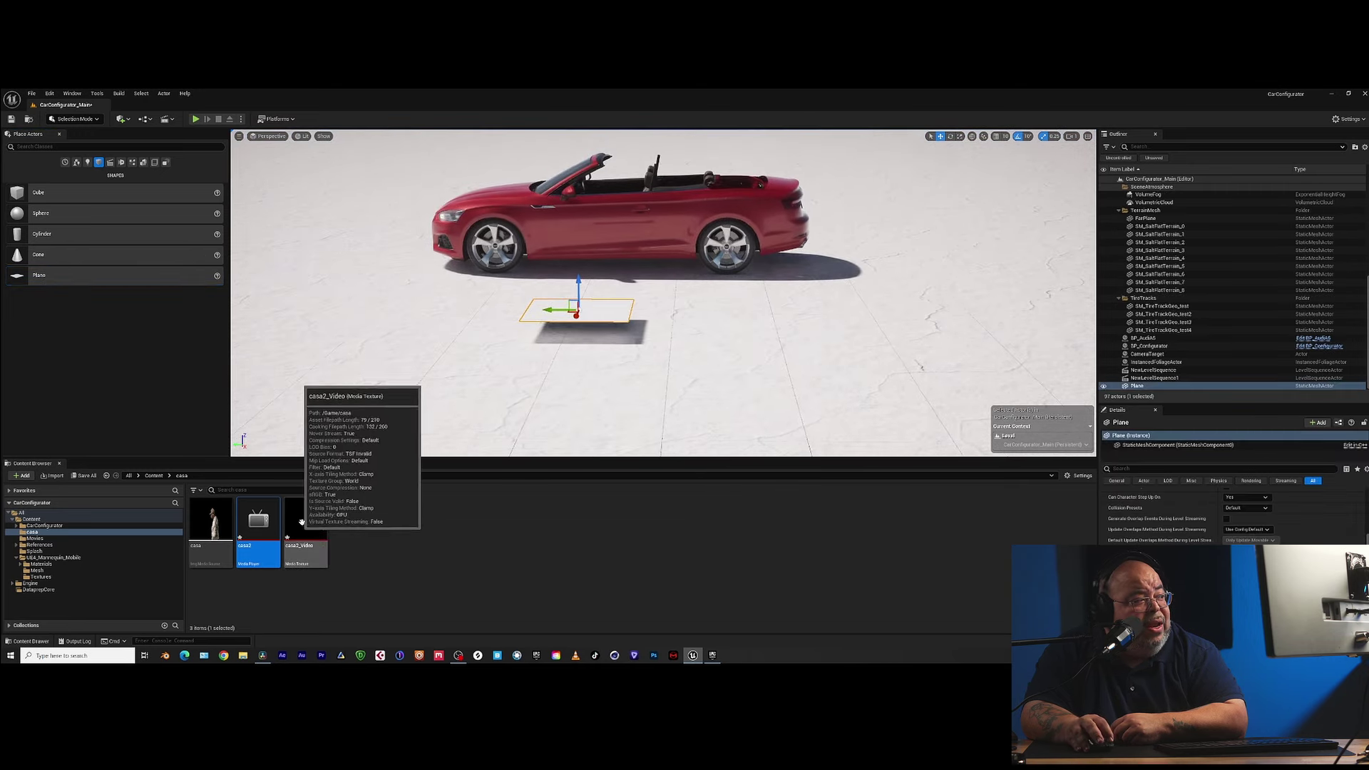
{"action": "left_click_drag", "start_coordinate": [302, 523], "coordinate": [596, 305]}
{"action": "right_click_drag", "start_coordinate": [652, 358], "coordinate": [585, 364]}
- Load the casa image sequence into the casa2 media player, save the player and close its editor
{"action": "double_click", "coordinate": [258, 521]}
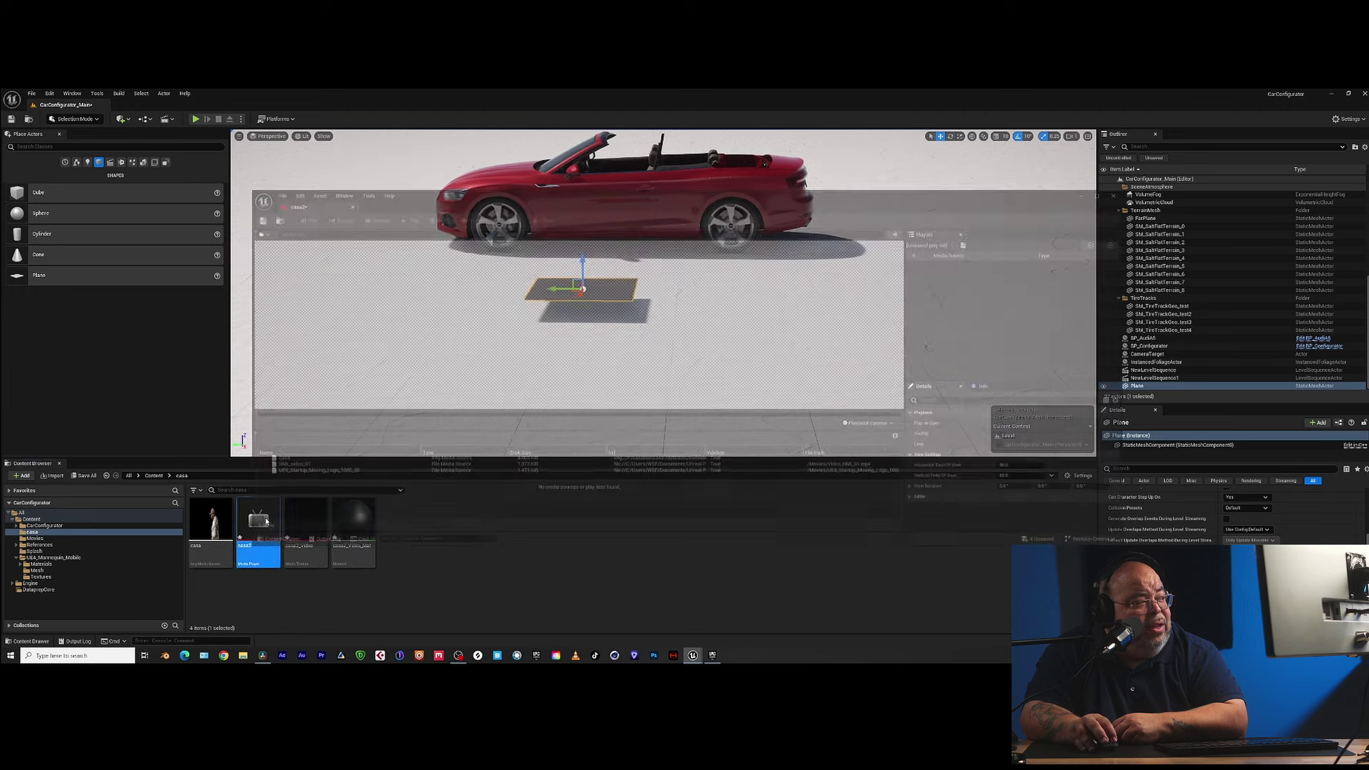
{"action": "double_click", "coordinate": [273, 461]}
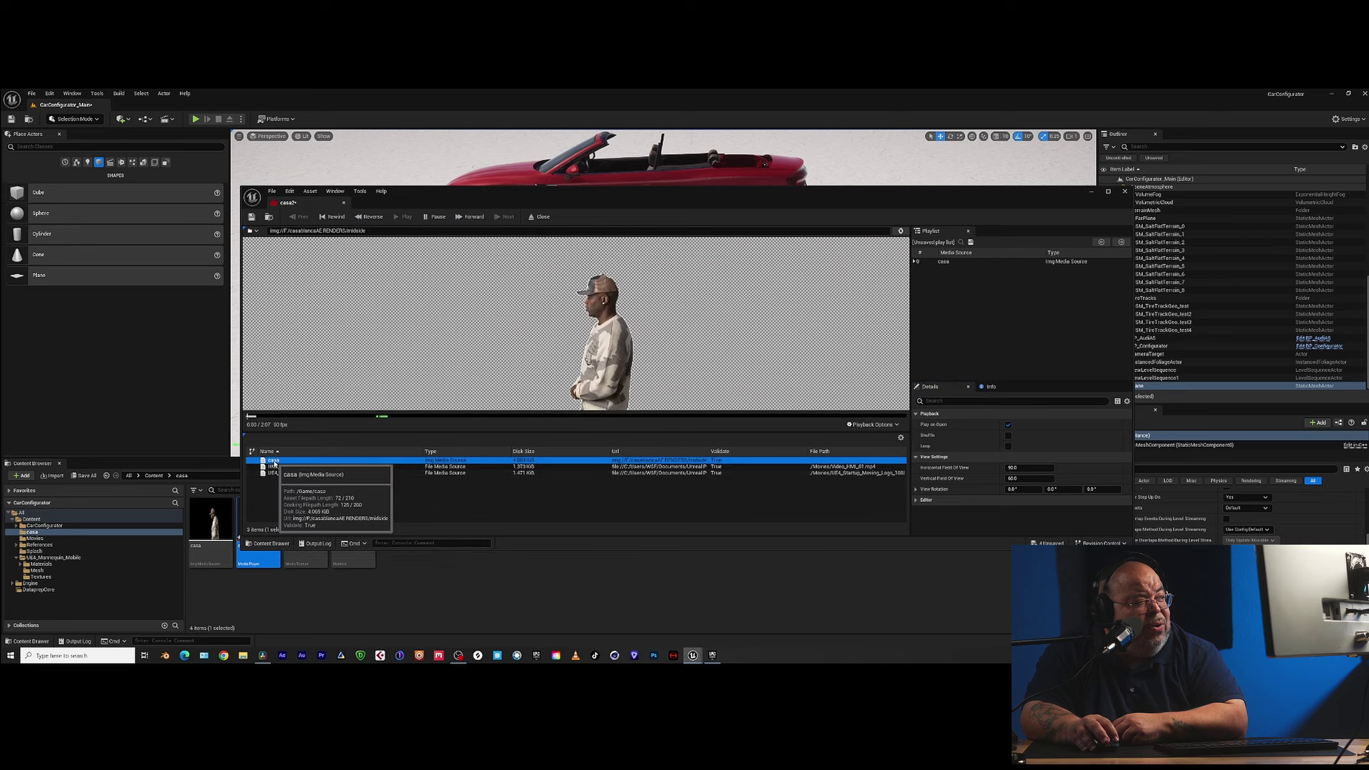
{"action": "left_click", "coordinate": [252, 217]}
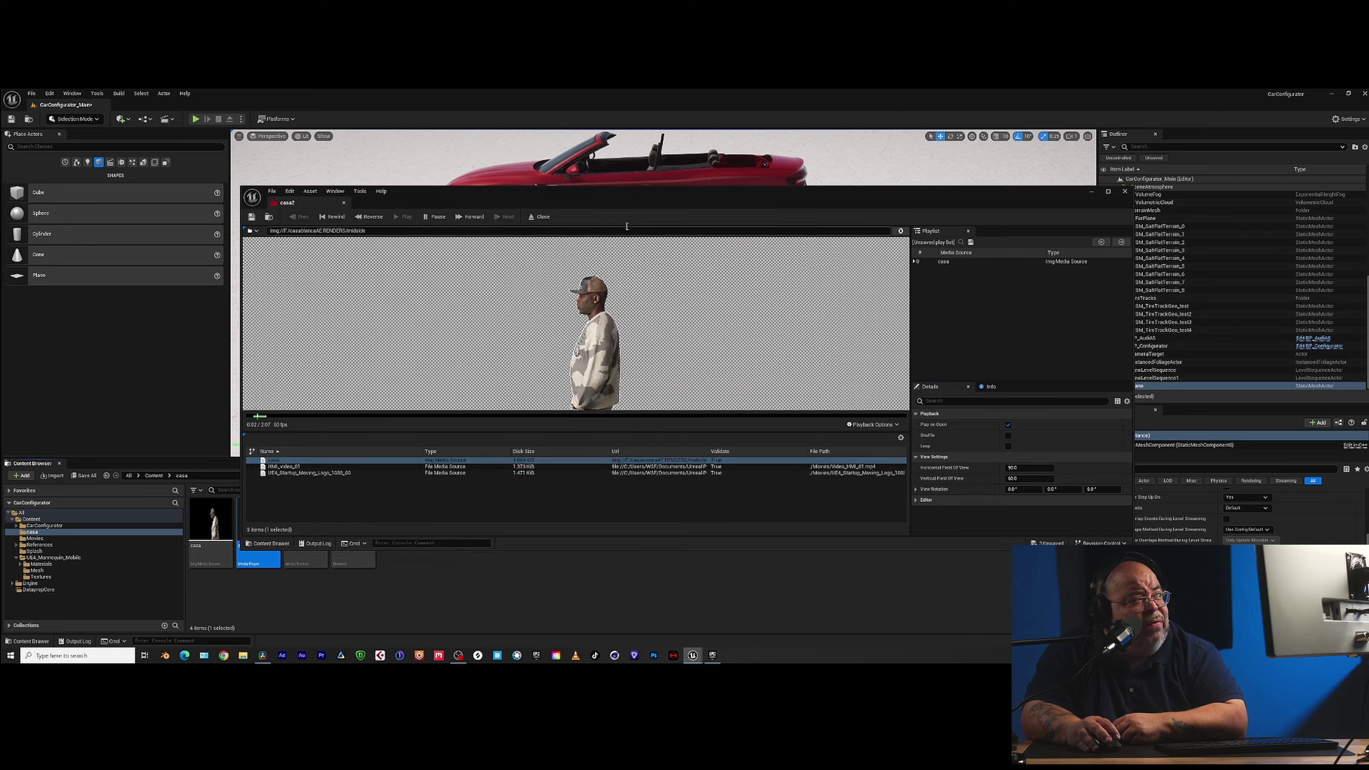
{"action": "left_click", "coordinate": [1125, 191]}
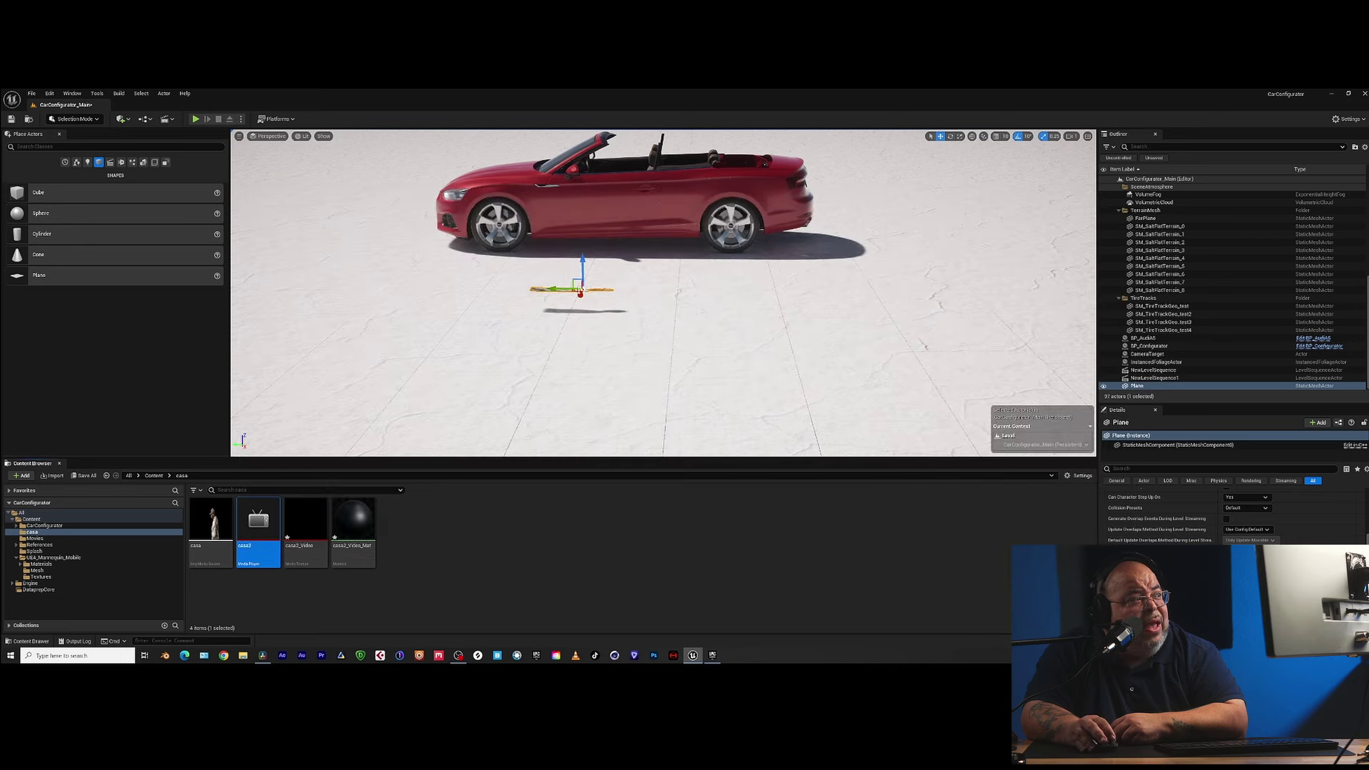
- Close the reopened media player editor, select the video plane and rotate it so the figure stands upright
{"action": "scroll", "coordinate": [584, 314], "scroll_direction": "up", "scroll_amount": 5}
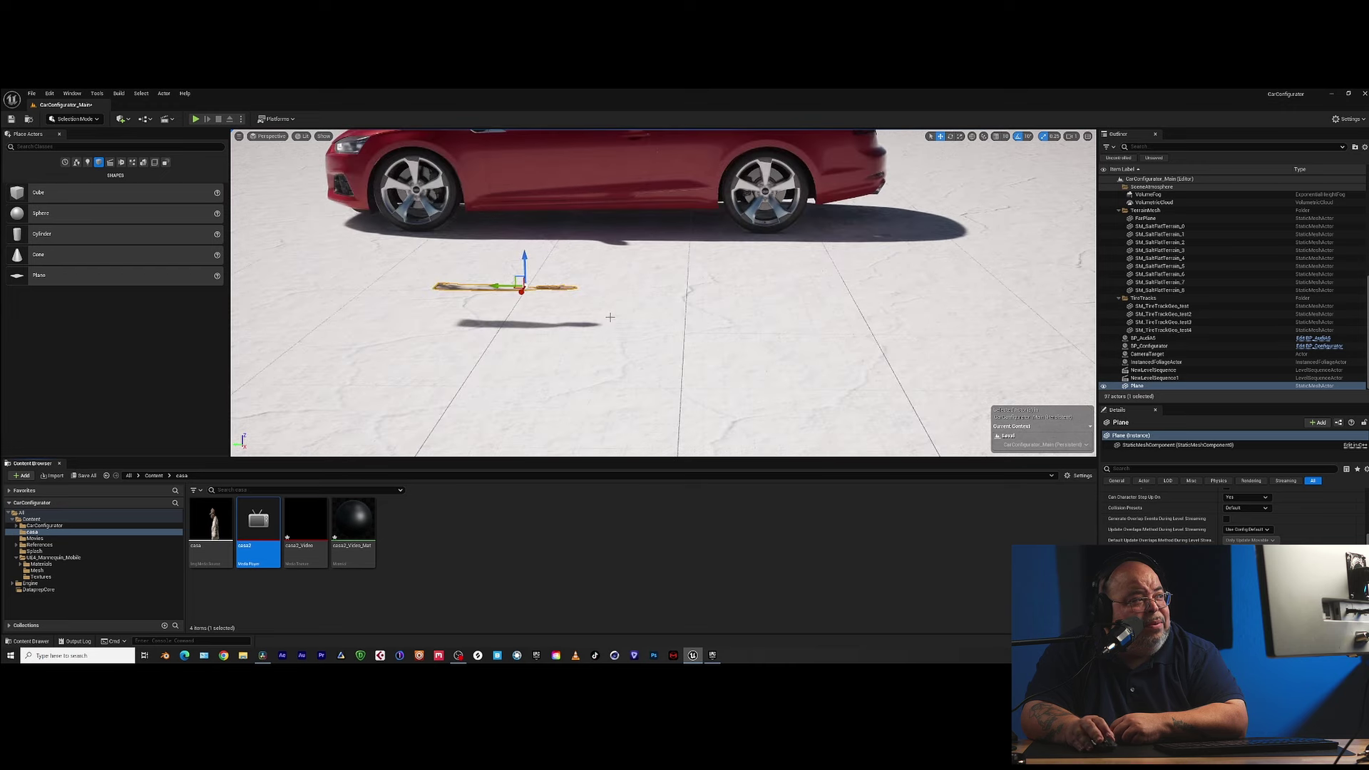
{"action": "scroll", "coordinate": [606, 314], "scroll_direction": "down", "scroll_amount": 2}
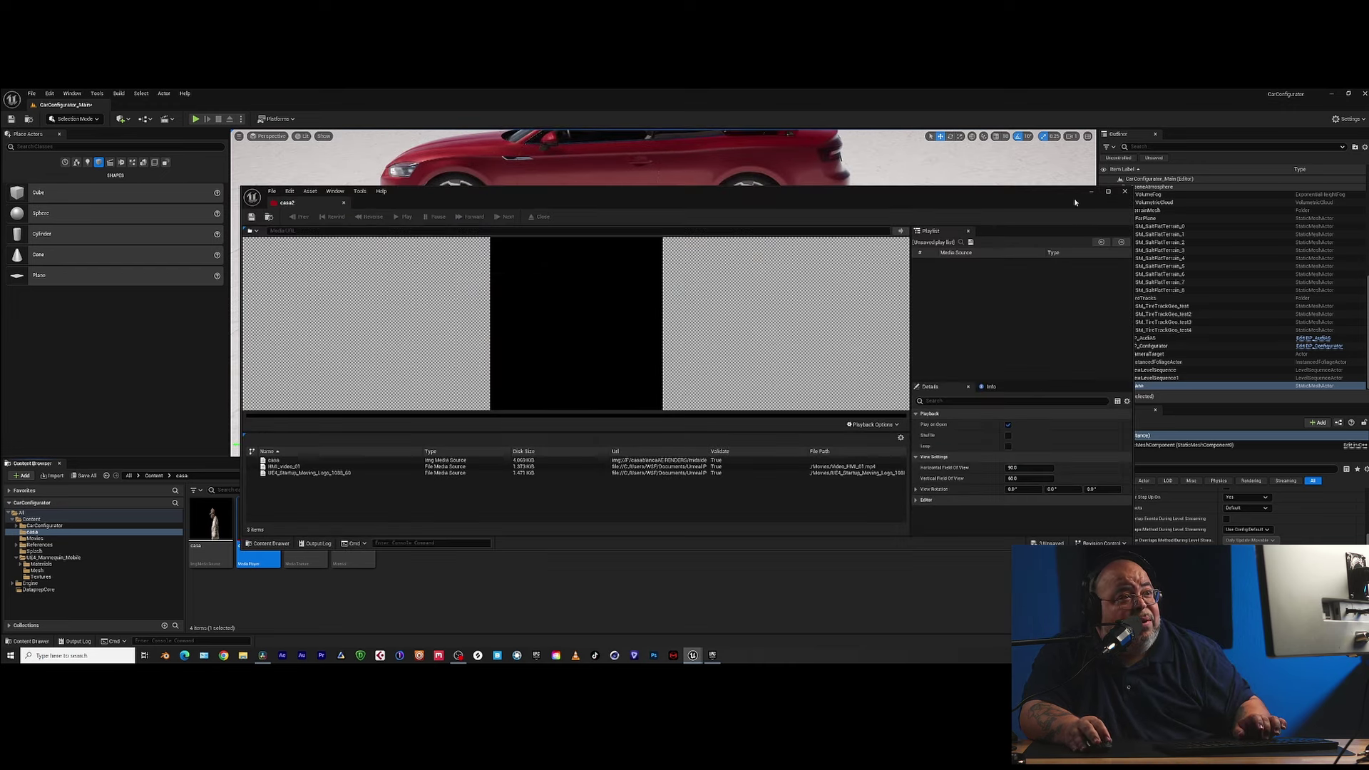
{"action": "left_click", "coordinate": [1125, 191]}
{"action": "left_click", "coordinate": [572, 307]}
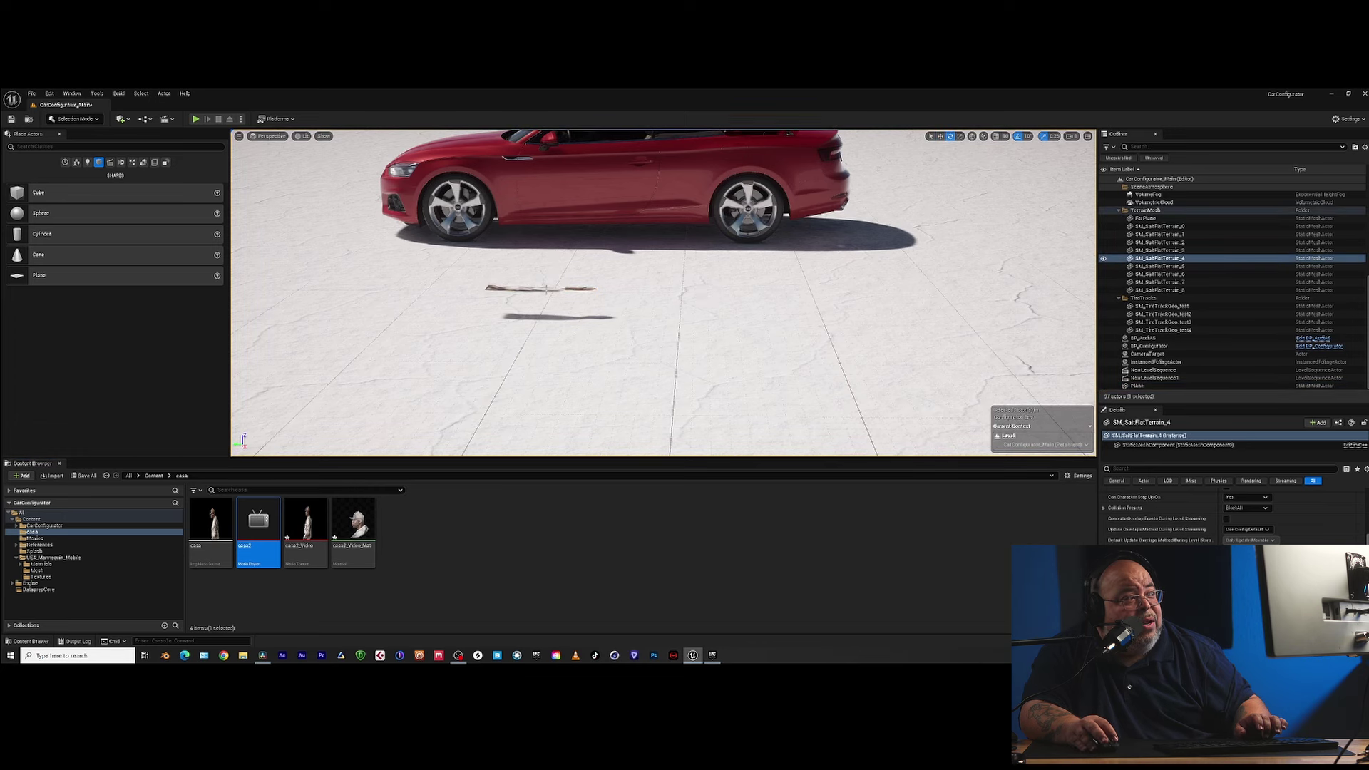
{"action": "left_click", "coordinate": [542, 288]}
{"action": "key", "text": "w"}
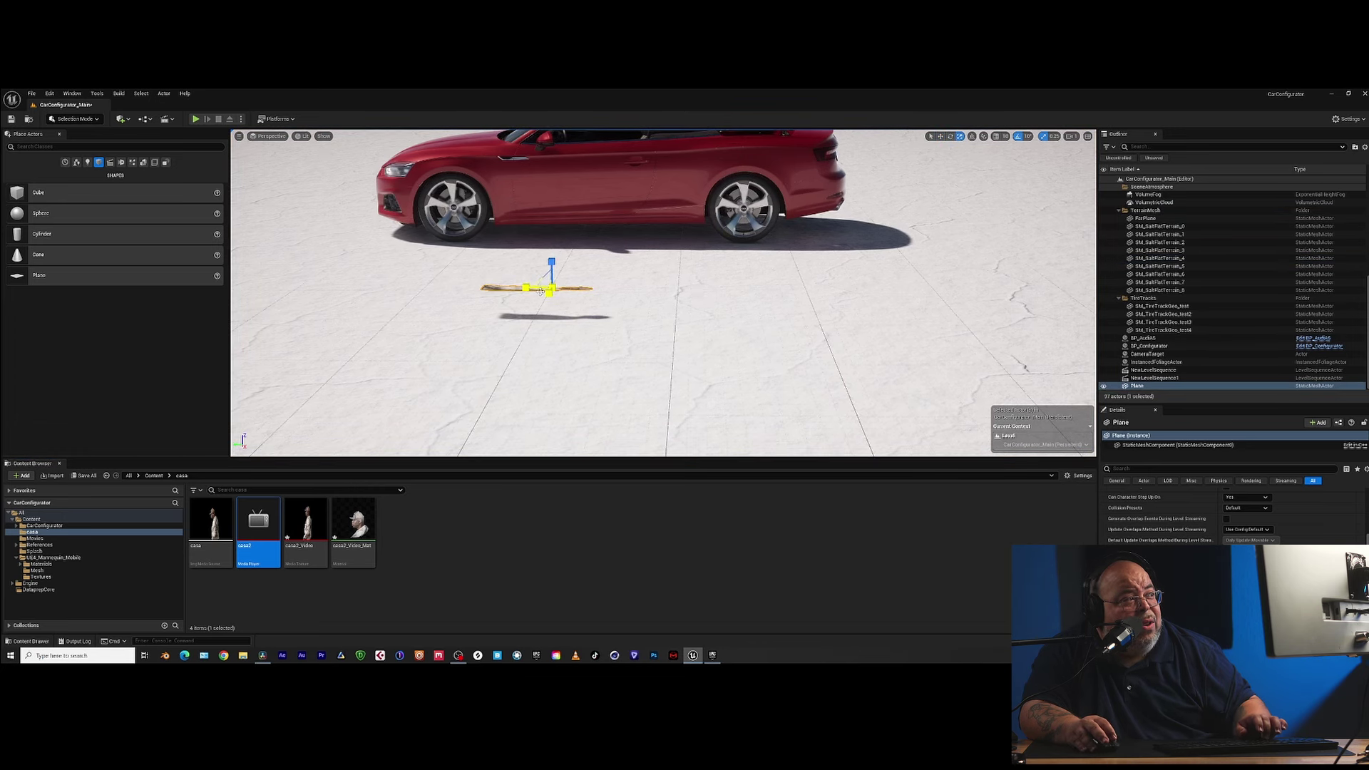
{"action": "key", "text": "e"}
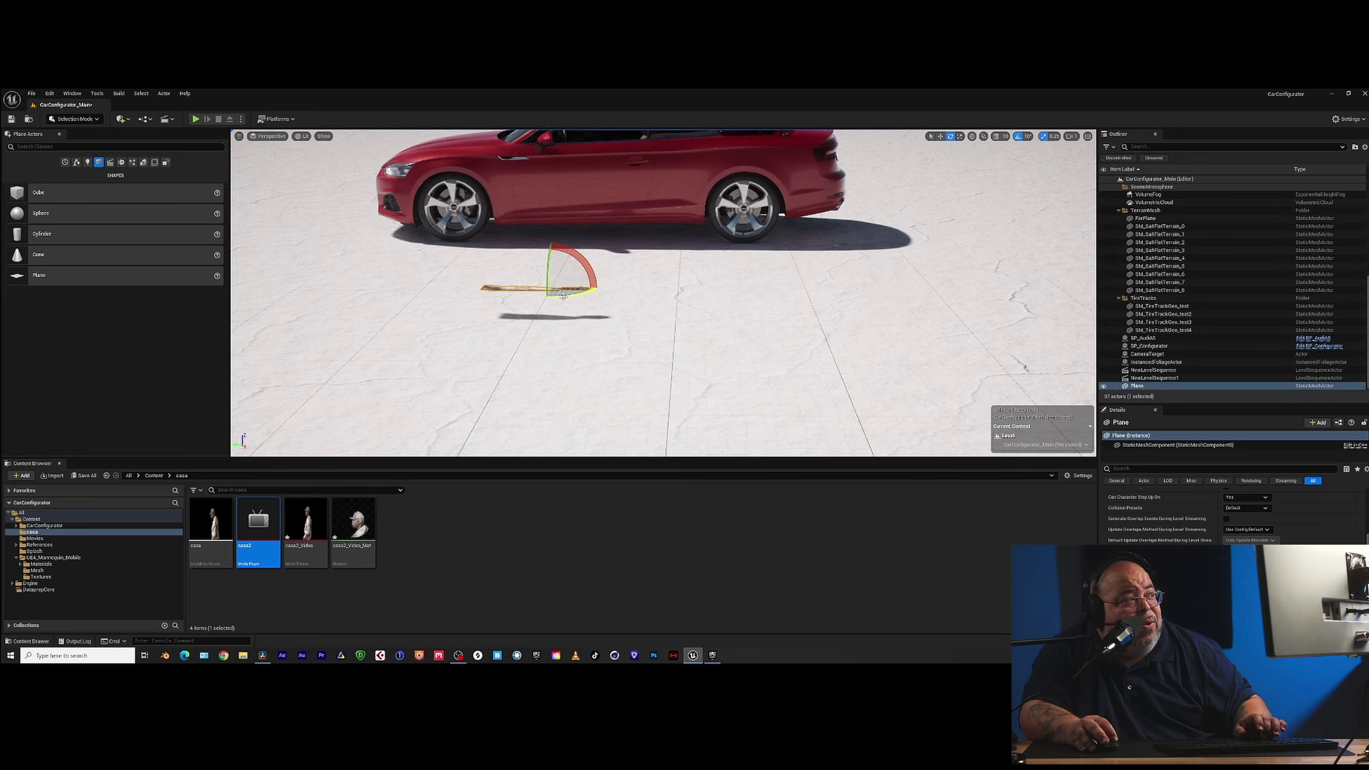
{"action": "left_click_drag", "start_coordinate": [594, 277], "coordinate": [563, 140]}
- Raise the upright video plane so the figure stands higher against the side of the car
{"action": "key", "text": "w"}
{"action": "scroll", "coordinate": [599, 311], "scroll_direction": "down", "scroll_amount": 5}
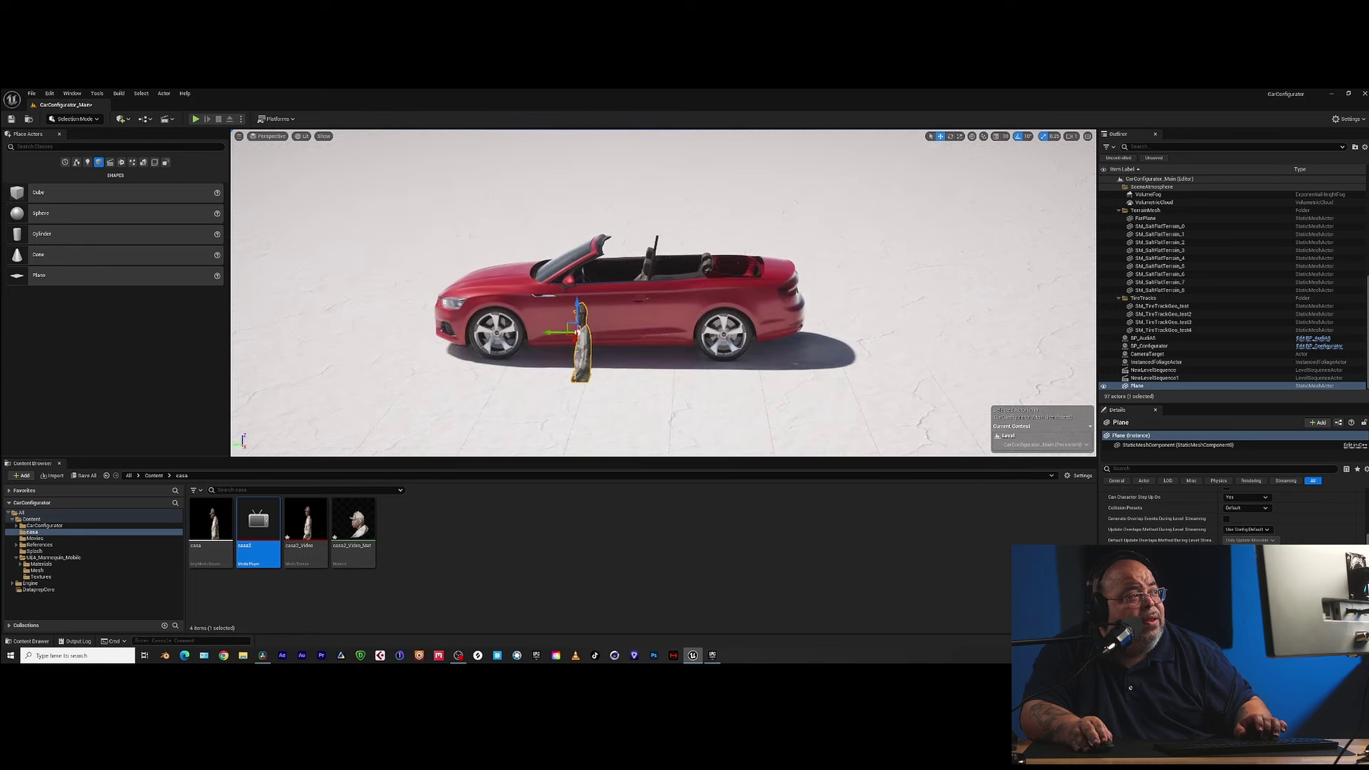
{"action": "left_click_drag", "start_coordinate": [579, 309], "coordinate": [579, 260]}
{"action": "mouse_move", "coordinate": [599, 307]}
{"action": "right_mouse_down"}
{"action": "mouse_move", "coordinate": [593, 246]}
{"action": "mouse_move", "coordinate": [579, 307]}
{"action": "mouse_move", "coordinate": [579, 278]}
{"action": "mouse_move", "coordinate": [634, 335]}
{"action": "mouse_move", "coordinate": [597, 382]}
{"action": "mouse_move", "coordinate": [597, 300]}
{"action": "right_mouse_up"}
{"action": "scroll", "coordinate": [598, 311], "scroll_direction": "up", "scroll_amount": 3}
{"action": "scroll", "coordinate": [598, 311], "scroll_direction": "up", "scroll_amount": 2}
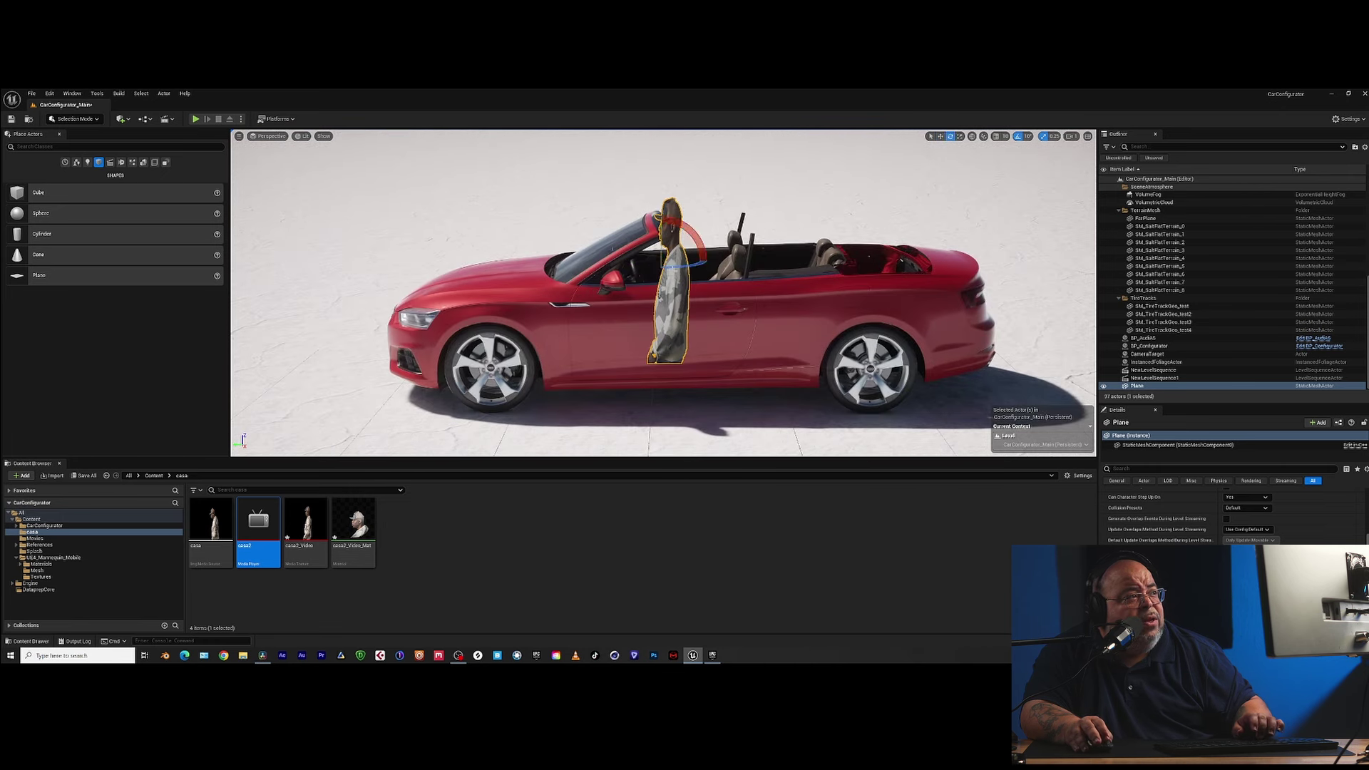
- Scale the video plane wider so the figure gets natural body proportions
{"action": "key", "text": "r"}
{"action": "mouse_move", "coordinate": [687, 261]}
{"action": "left_mouse_down"}
{"action": "mouse_move", "coordinate": [714, 261]}
{"action": "mouse_move", "coordinate": [676, 261]}
{"action": "mouse_move", "coordinate": [702, 261]}
{"action": "left_mouse_up"}
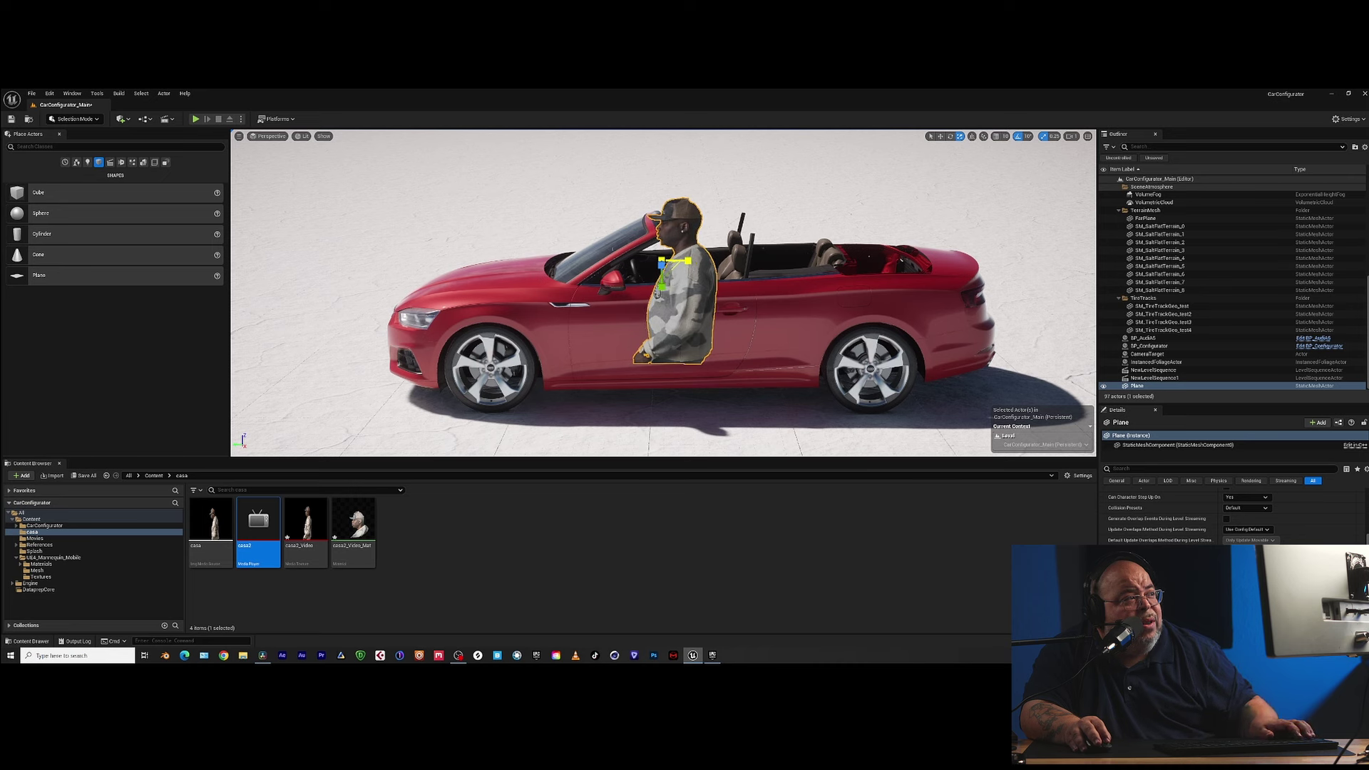
{"action": "left_click", "coordinate": [726, 316]}
{"action": "left_click", "coordinate": [706, 311]}
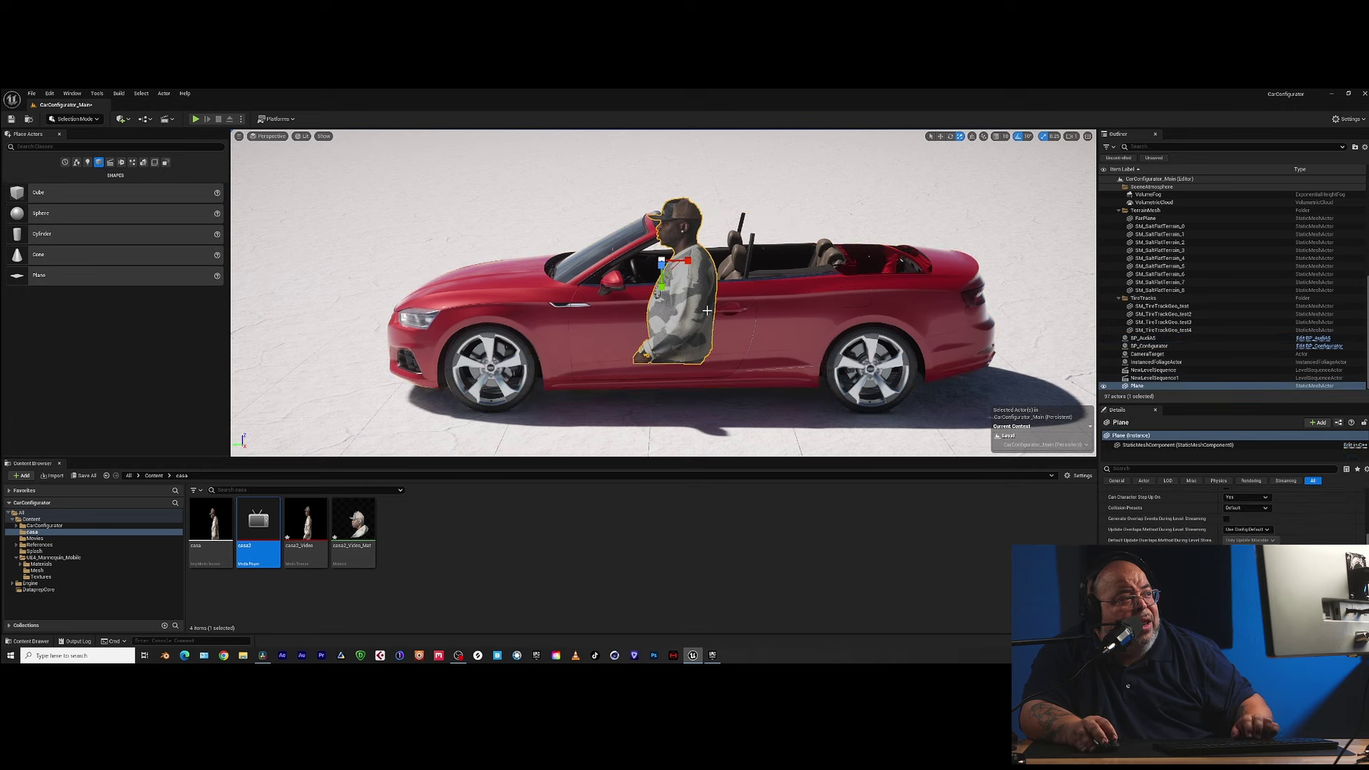
- Move the video plane back and up so the figure sits above the convertible's rear seats, and check its placement
{"action": "key", "text": "w"}
{"action": "left_click_drag", "start_coordinate": [665, 239], "coordinate": [786, 201]}
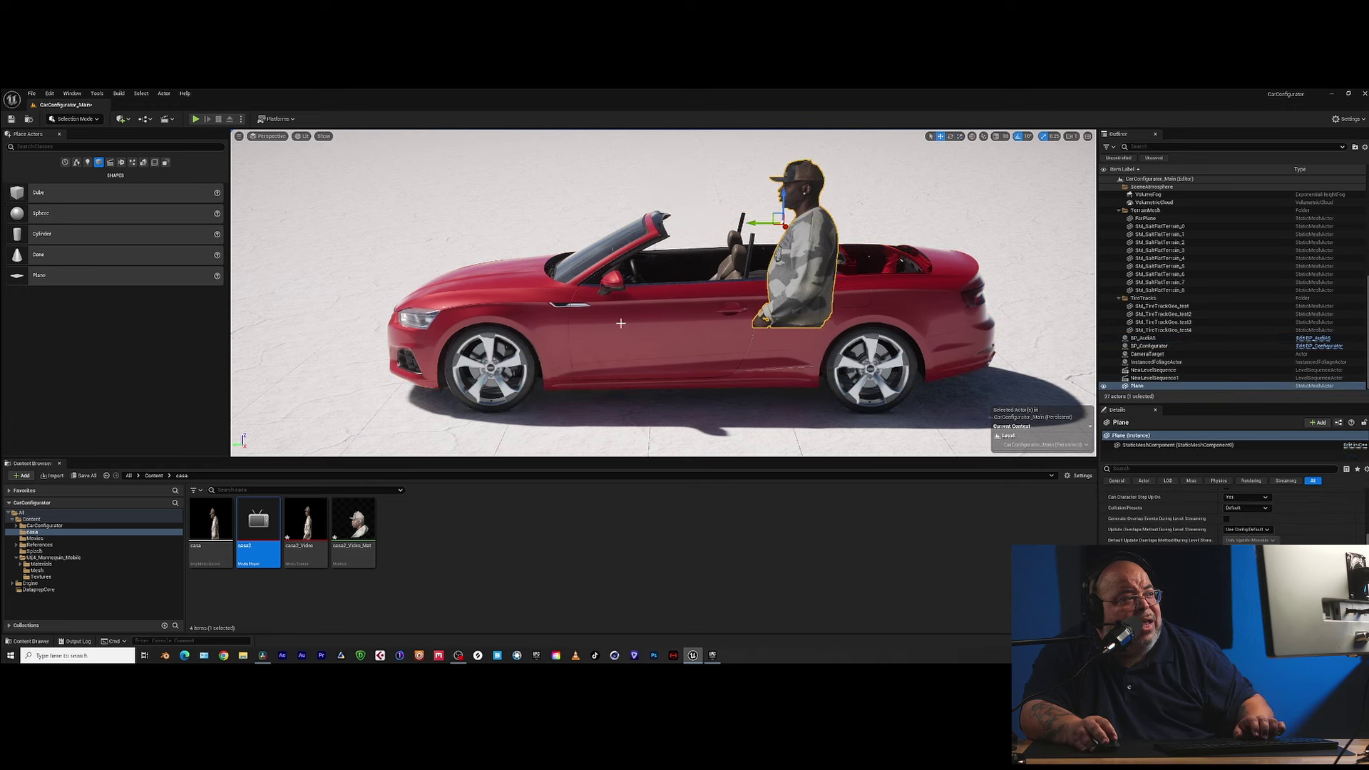
{"action": "right_click_drag", "start_coordinate": [621, 323], "coordinate": [621, 271]}
{"action": "mouse_move", "coordinate": [624, 322]}
{"action": "middle_mouse_down"}
{"action": "mouse_move", "coordinate": [628, 378]}
{"action": "mouse_move", "coordinate": [624, 314]}
{"action": "middle_mouse_up"}
{"action": "right_click_drag", "start_coordinate": [625, 314], "coordinate": [612, 349]}
{"action": "middle_click_drag", "start_coordinate": [626, 313], "coordinate": [631, 303]}
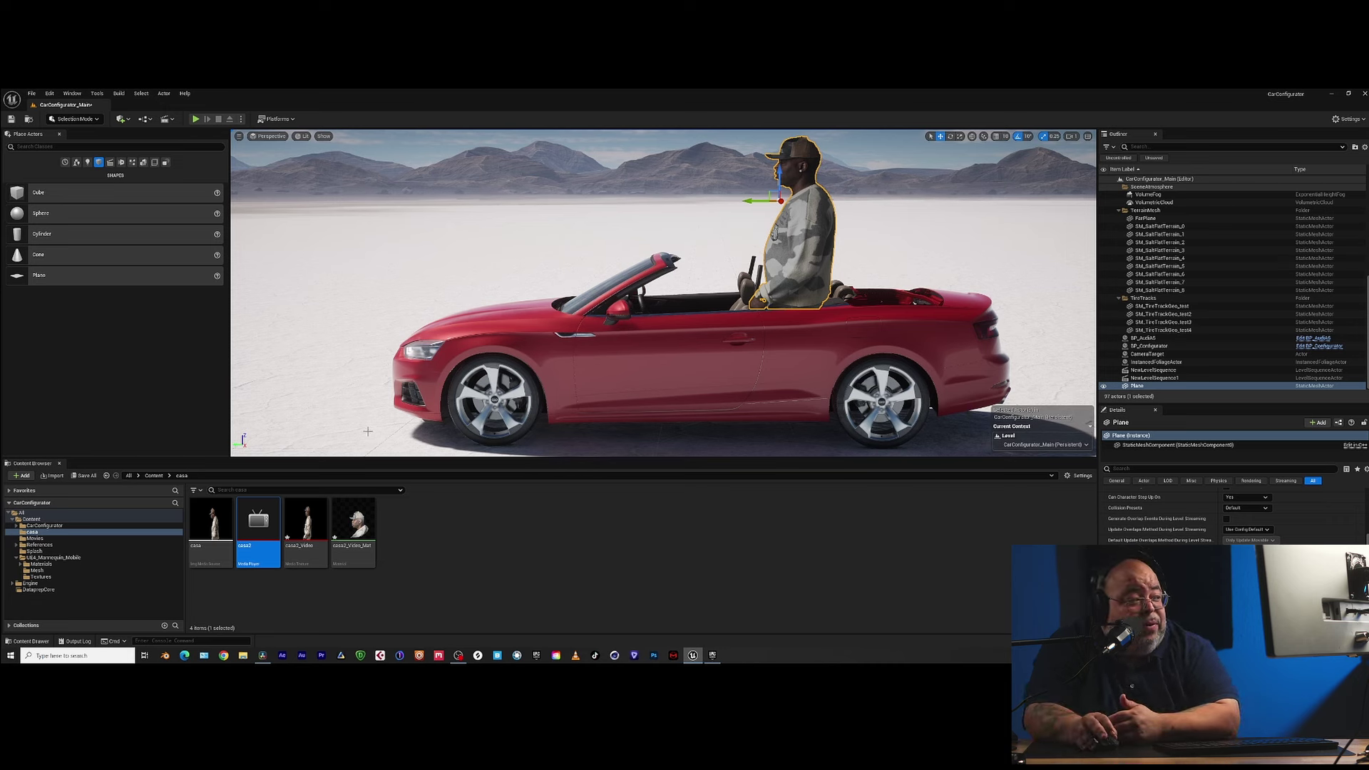
- Switch to the Epic Games Launcher and open the UE4 Mannequin: Mobile page from the Unreal Engine library
{"action": "left_click", "coordinate": [1332, 94]}
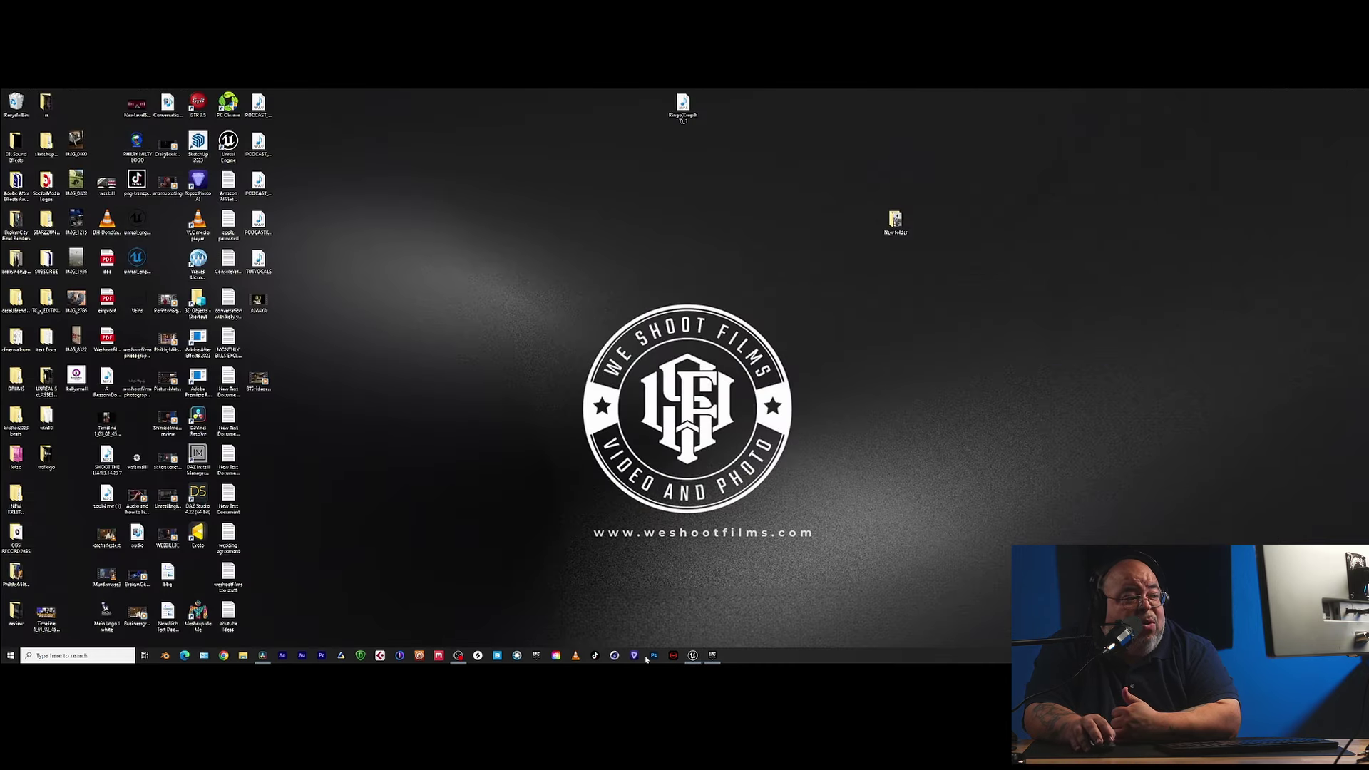
{"action": "left_click", "coordinate": [713, 655]}
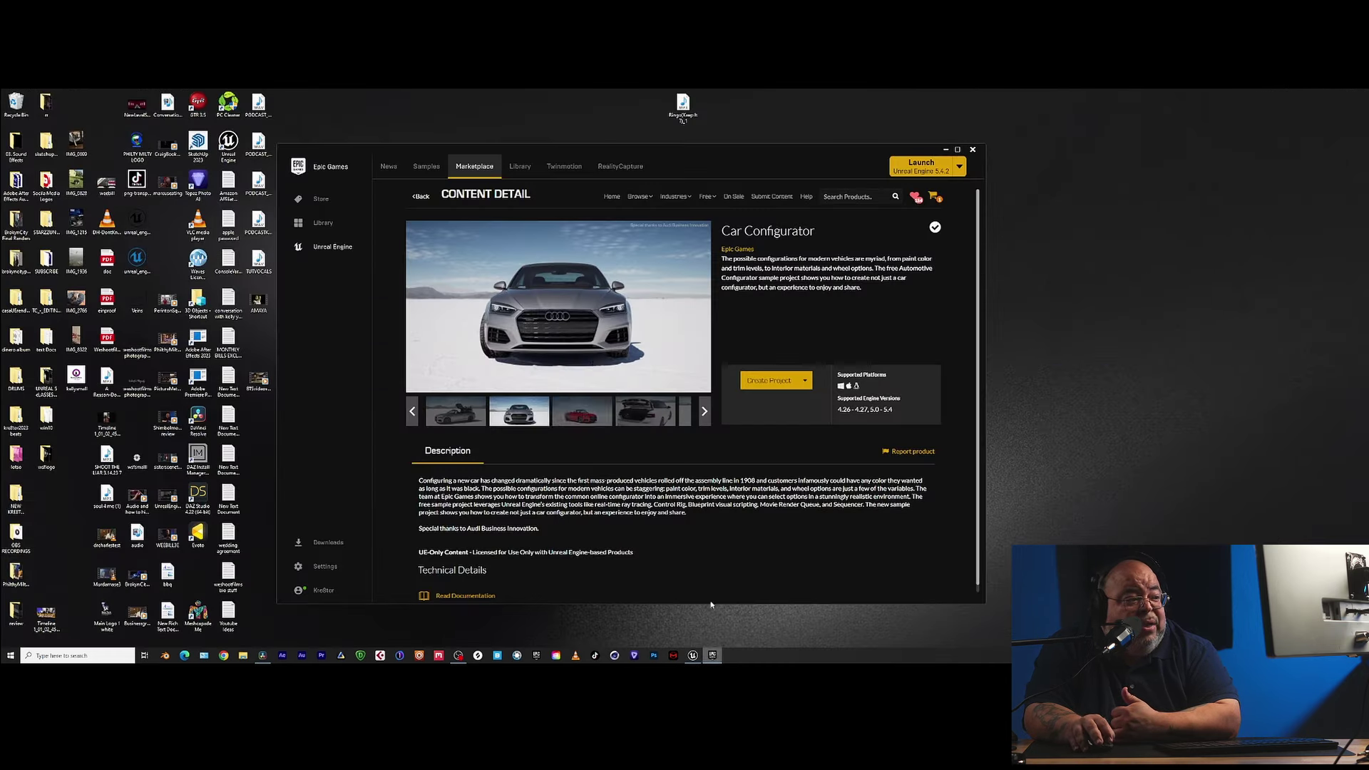
{"action": "left_click", "coordinate": [520, 167]}
{"action": "scroll", "coordinate": [796, 522], "scroll_direction": "down", "scroll_amount": 15}
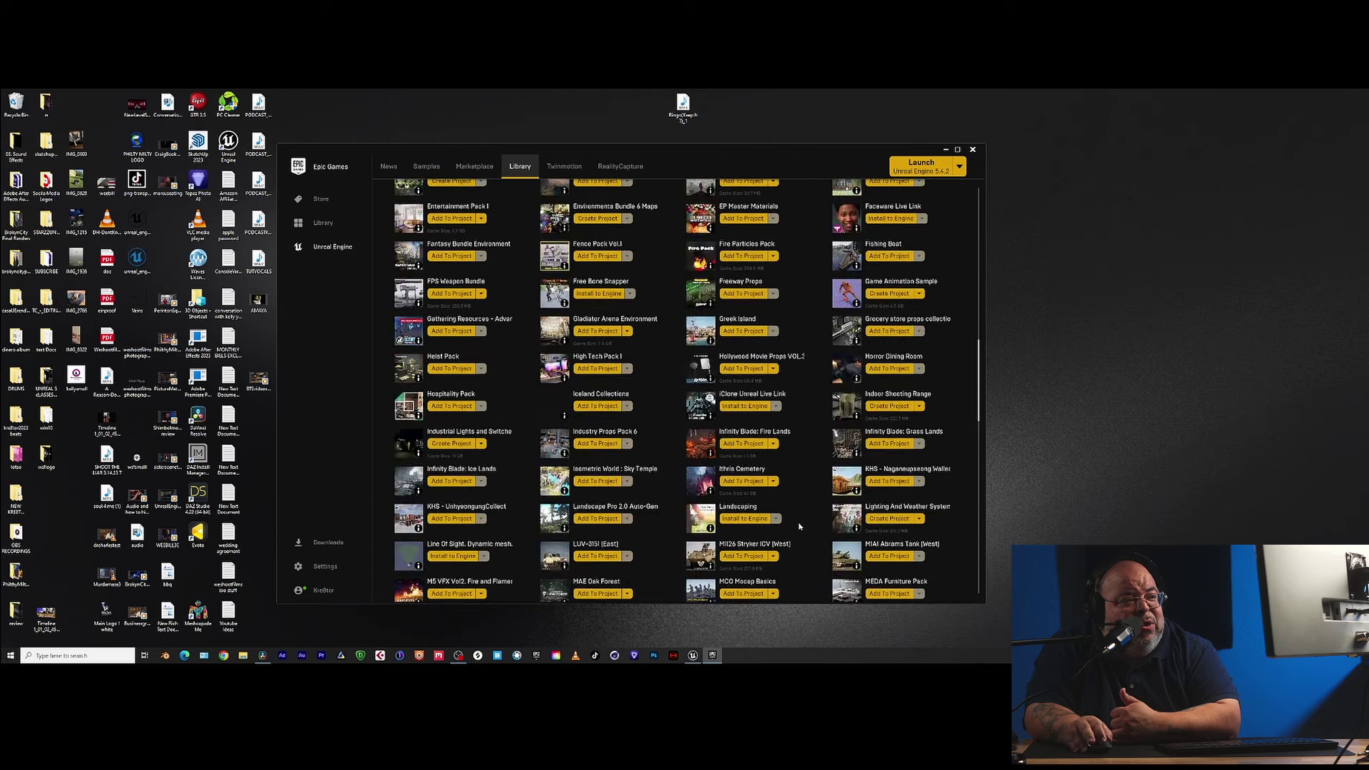
{"action": "scroll", "coordinate": [809, 530], "scroll_direction": "down", "scroll_amount": 10}
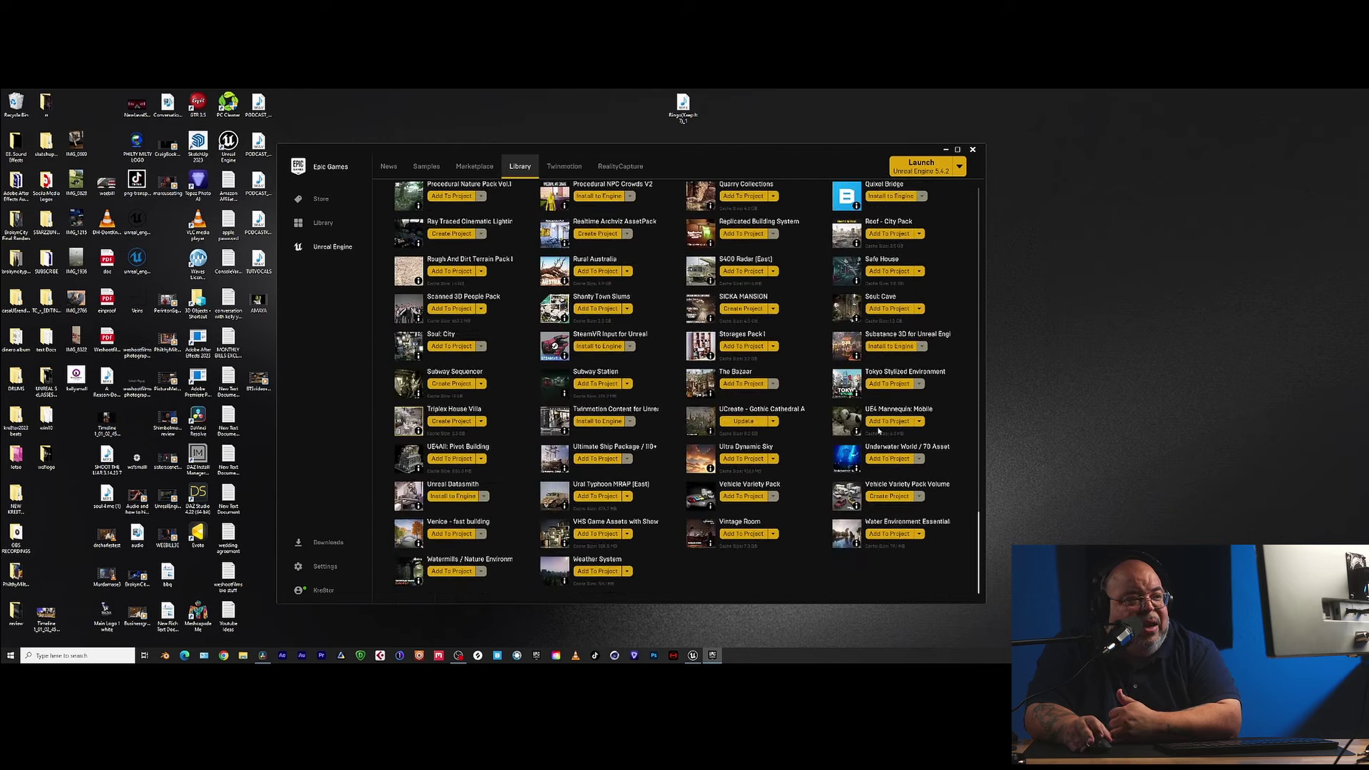
{"action": "left_click", "coordinate": [888, 411]}
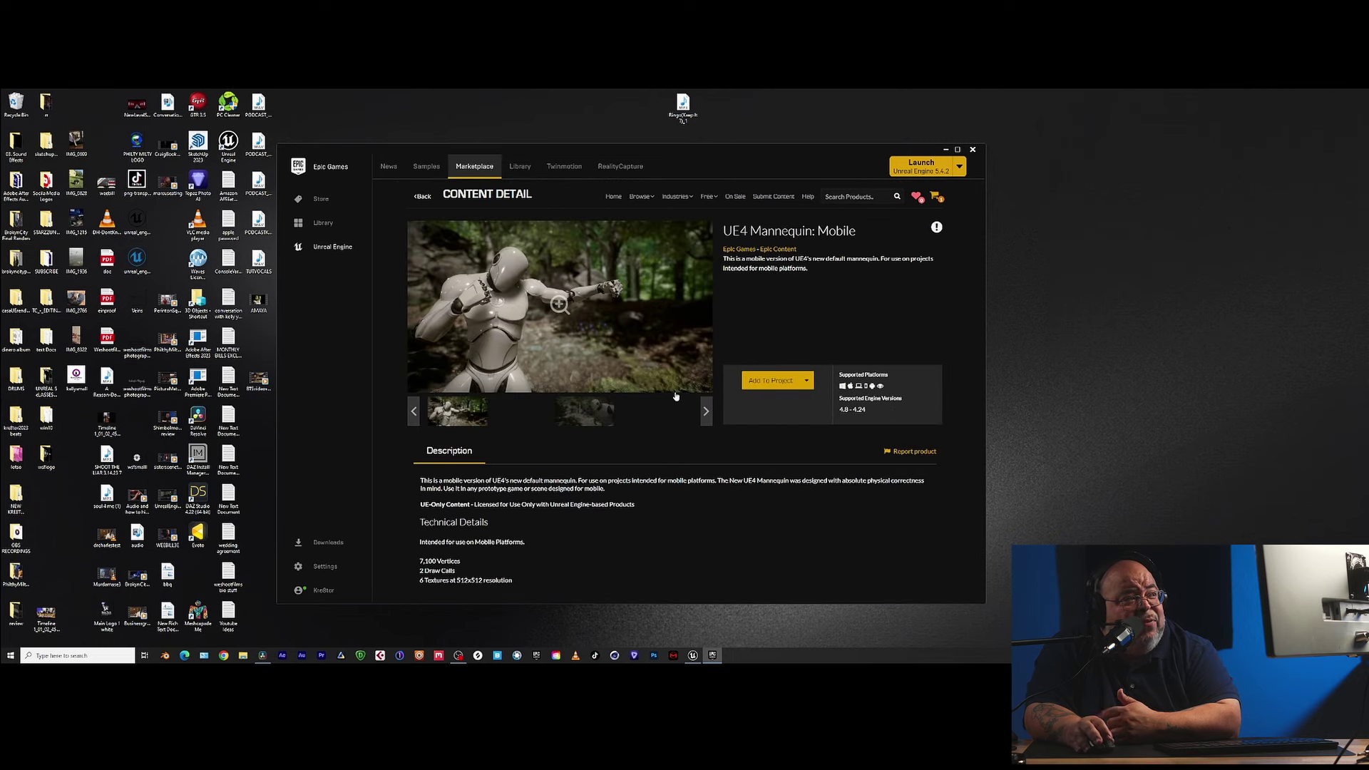
{"action": "left_click", "coordinate": [775, 386]}
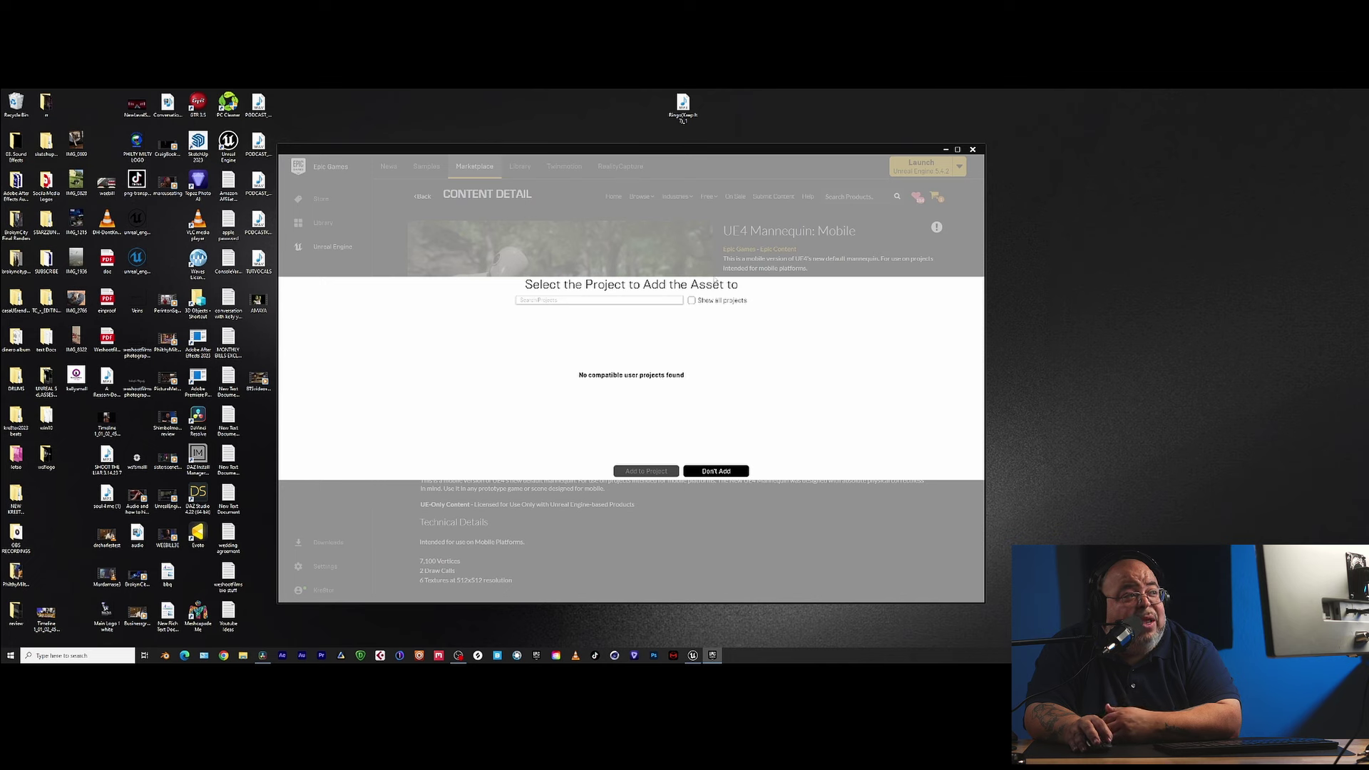
{"action": "left_click", "coordinate": [692, 301]}
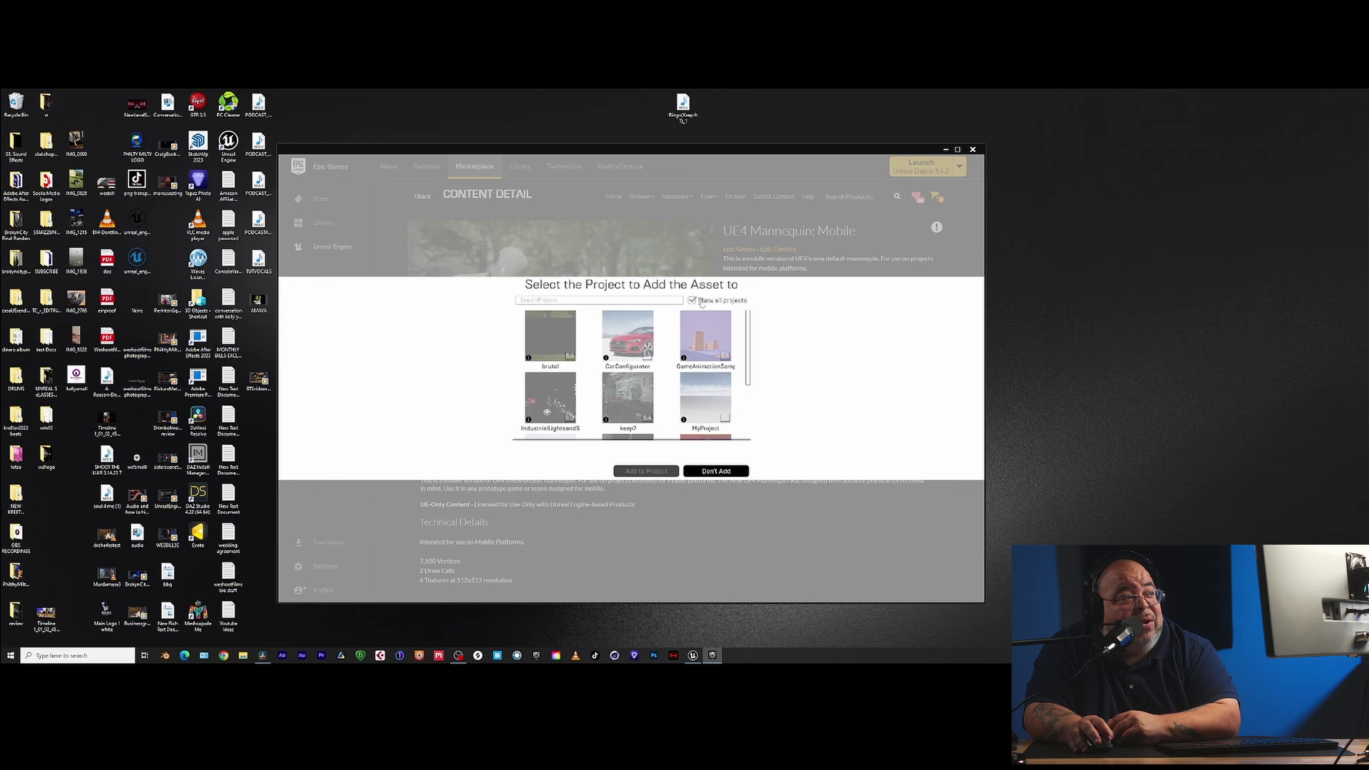
{"action": "left_click", "coordinate": [627, 337]}
{"action": "left_click", "coordinate": [575, 457]}
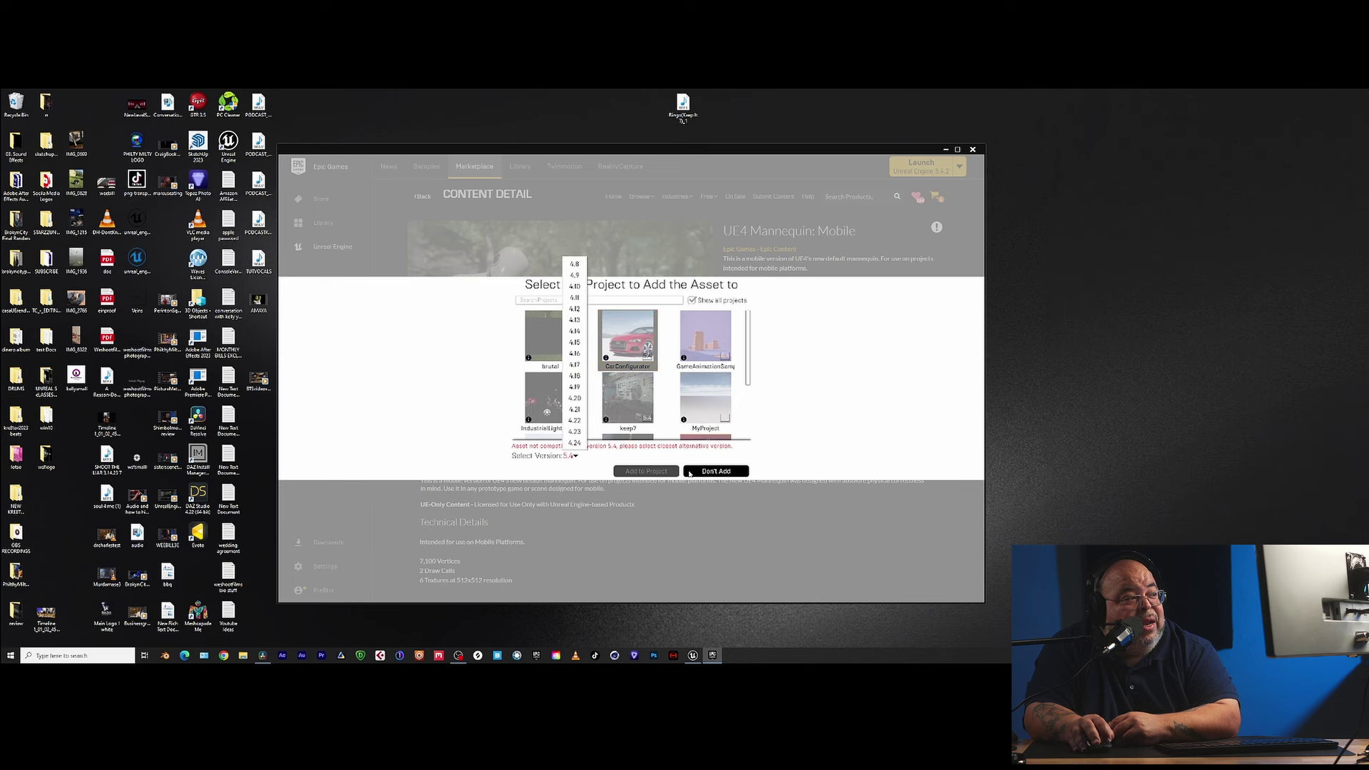
{"action": "left_click", "coordinate": [713, 471]}
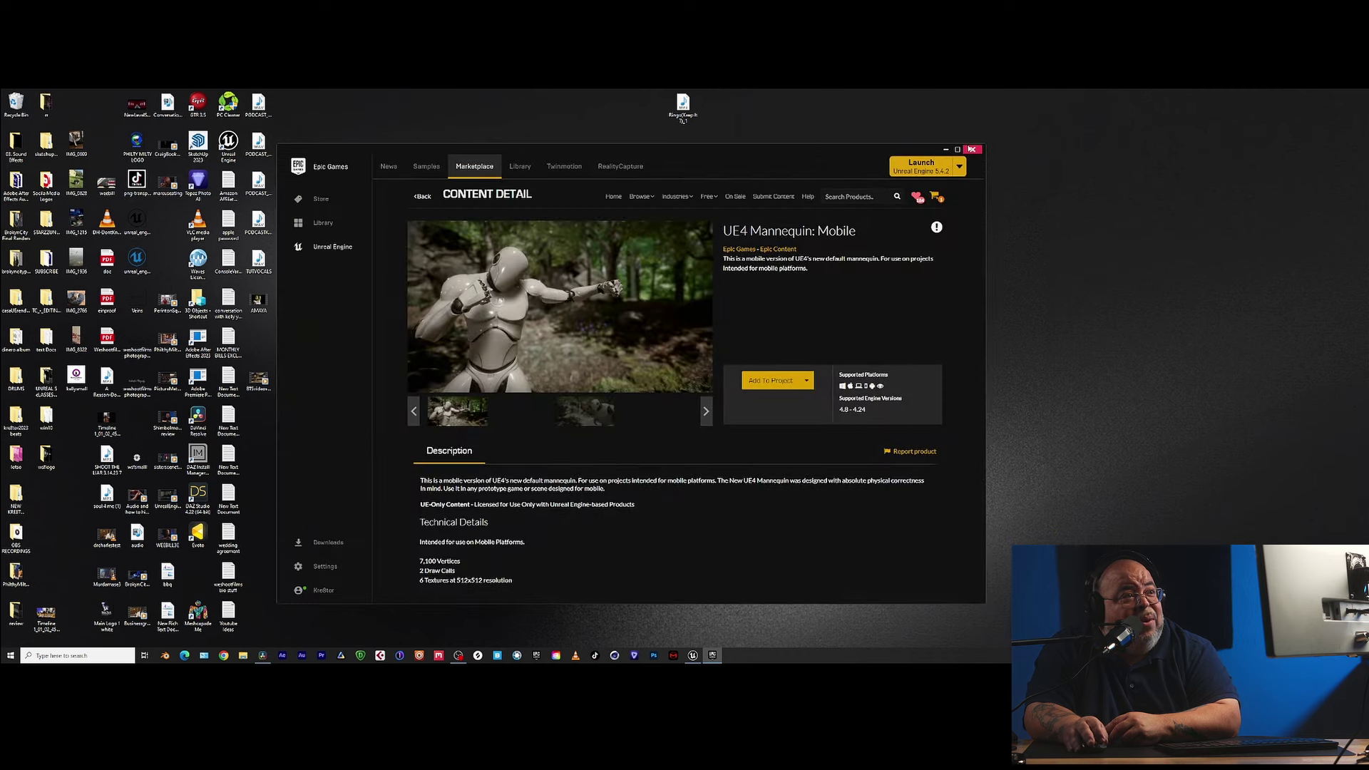
- Switch back to the Unreal Editor and place SK_Mannequin_Mobile from the mannequin's Mesh folder next to the figure at the car
{"action": "left_click", "coordinate": [946, 149]}
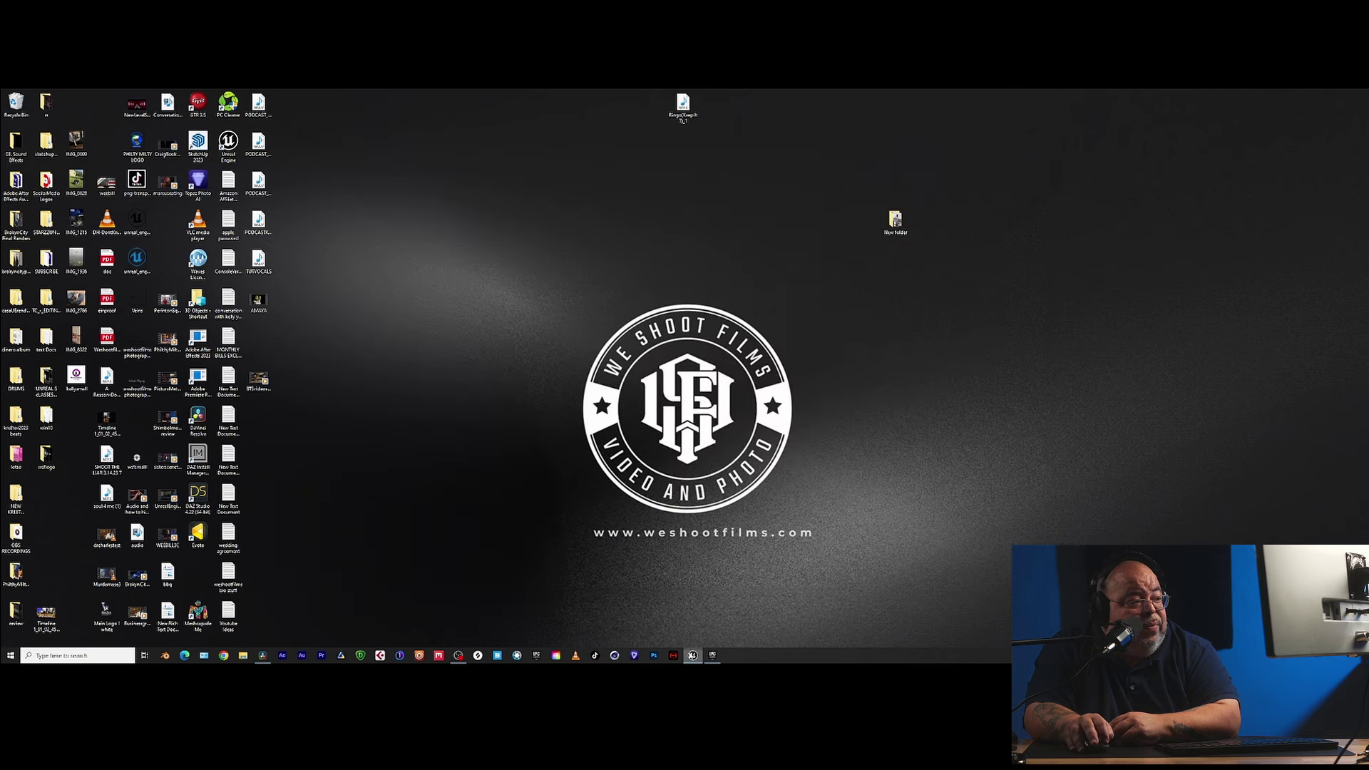
{"action": "left_click", "coordinate": [692, 654]}
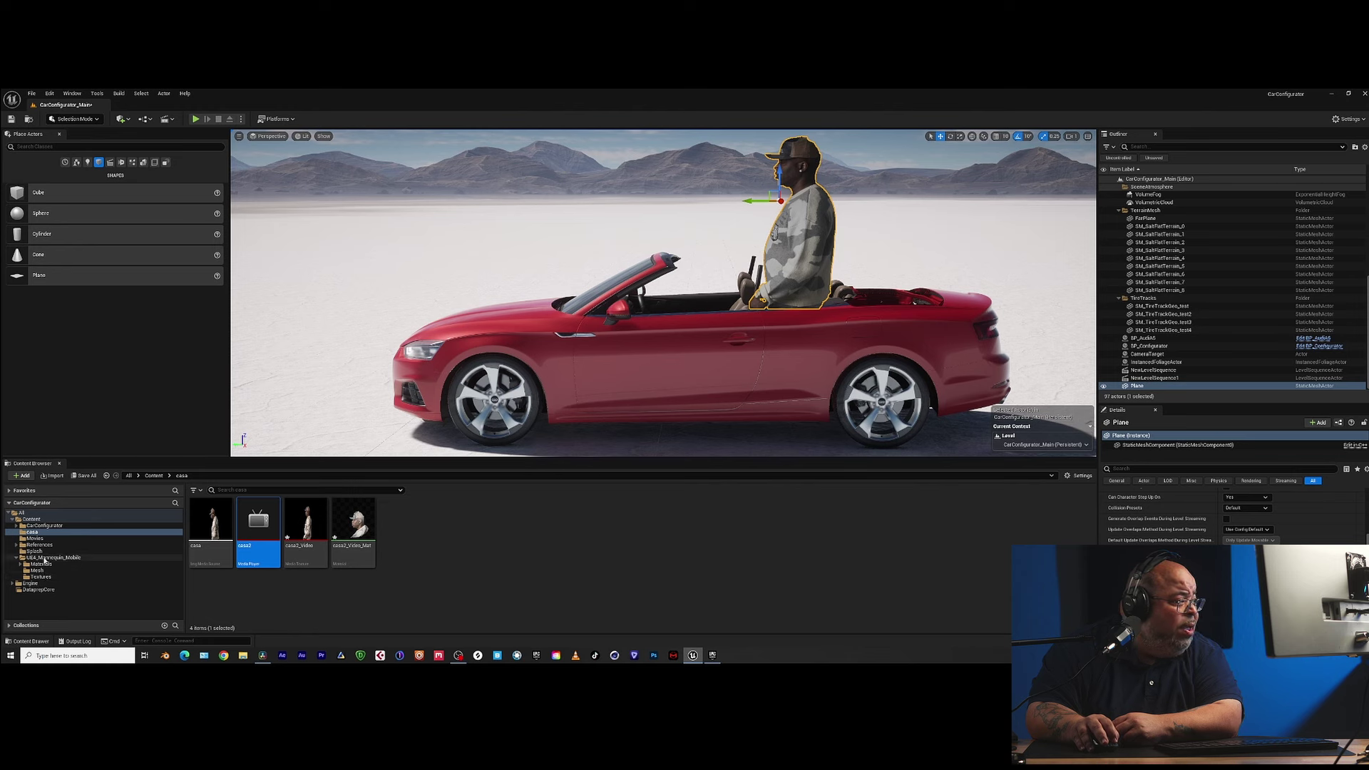
{"action": "left_click", "coordinate": [36, 571]}
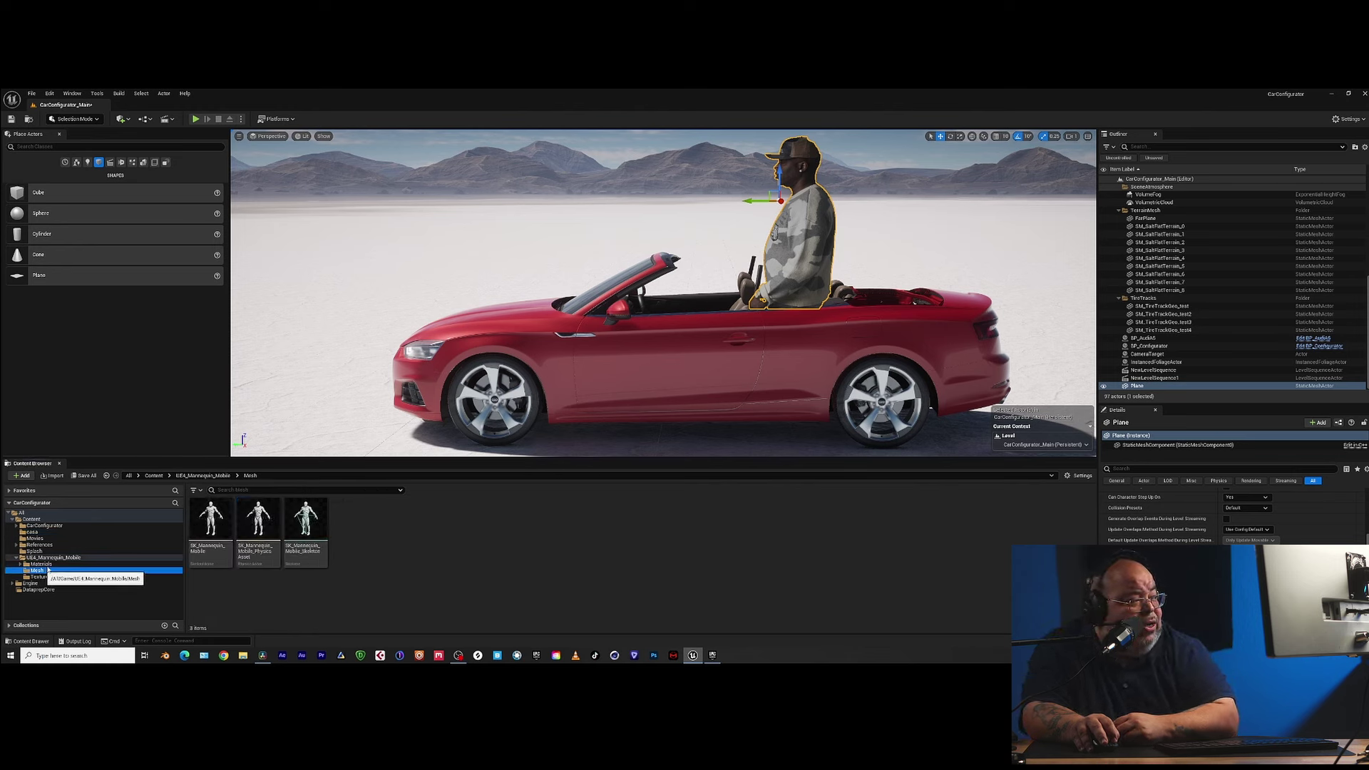
{"action": "left_click_drag", "start_coordinate": [210, 520], "coordinate": [736, 431]}
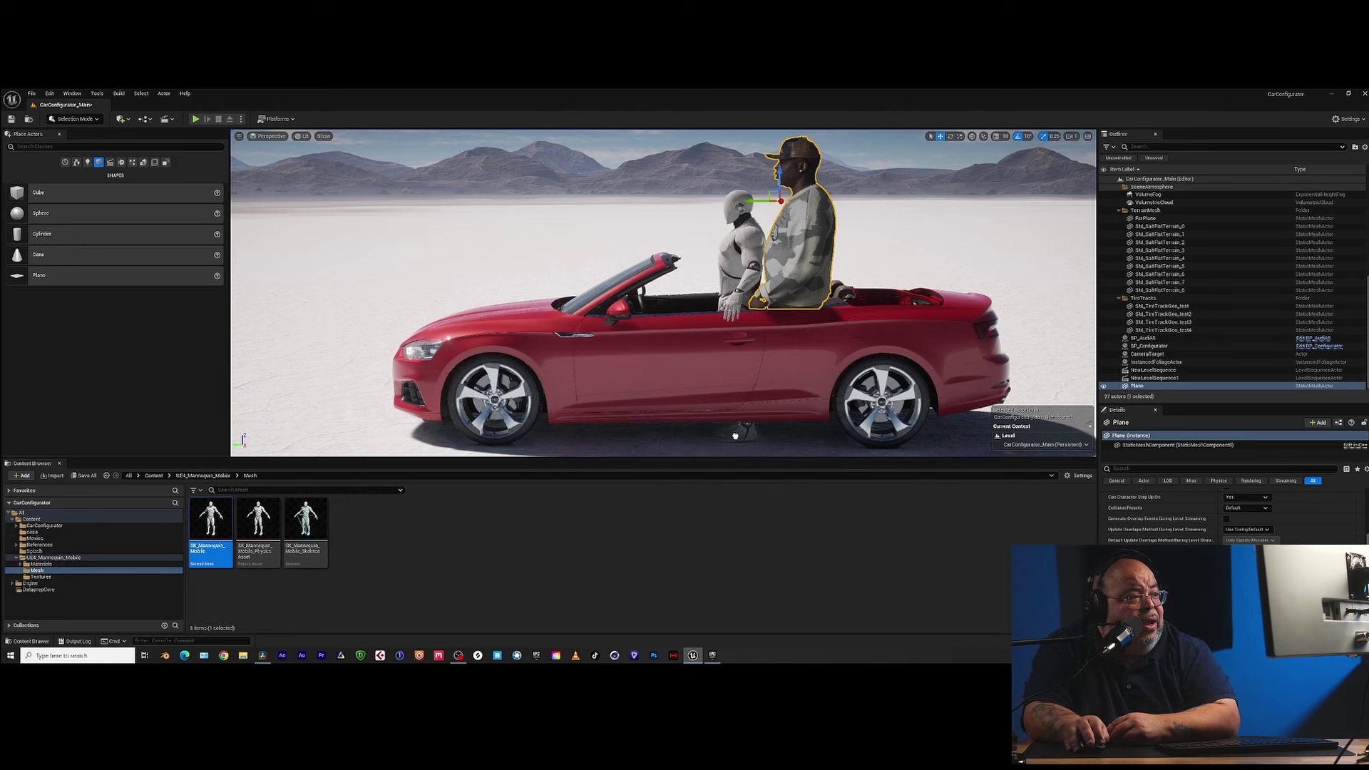
- Move the mannequin out of the car so it stands in front of the car's side
{"action": "scroll", "coordinate": [727, 420], "scroll_direction": "down", "scroll_amount": 5}
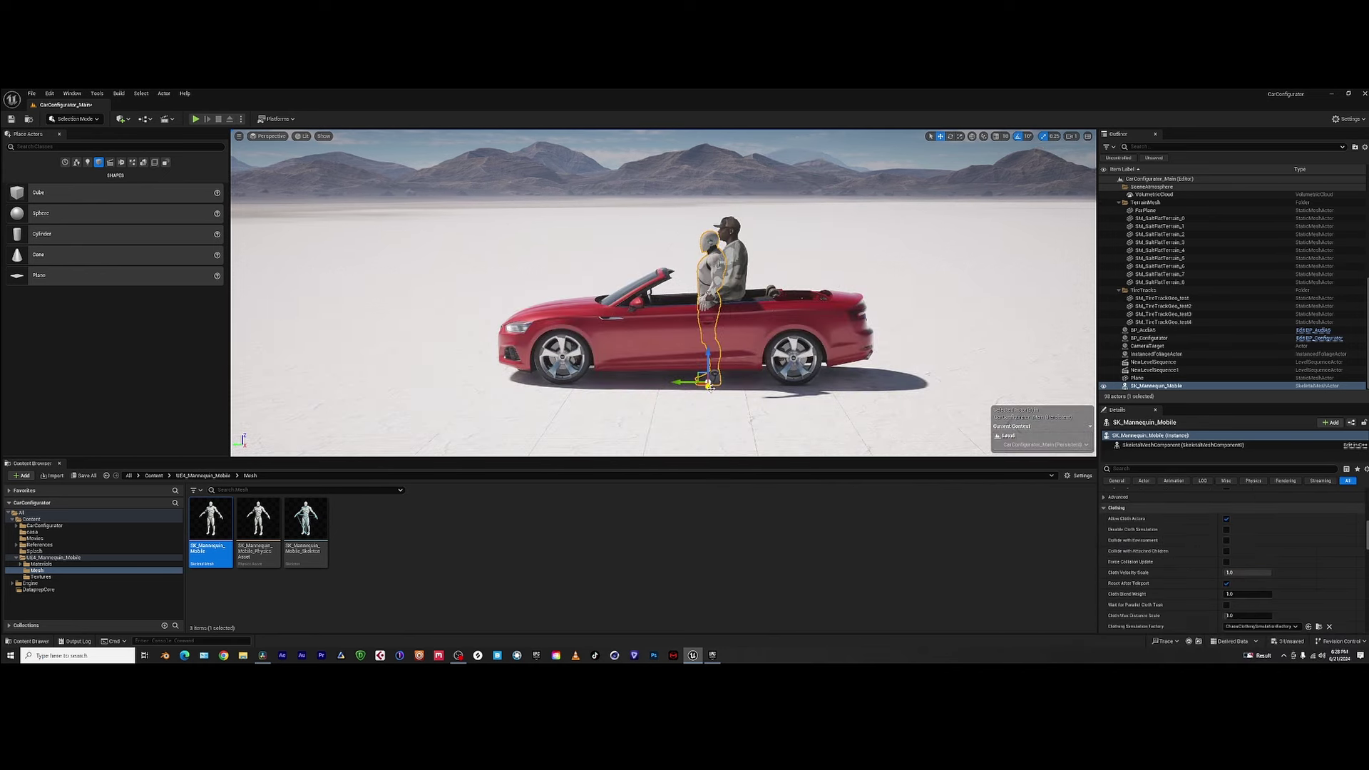
{"action": "left_click_drag", "start_coordinate": [709, 385], "coordinate": [711, 412]}
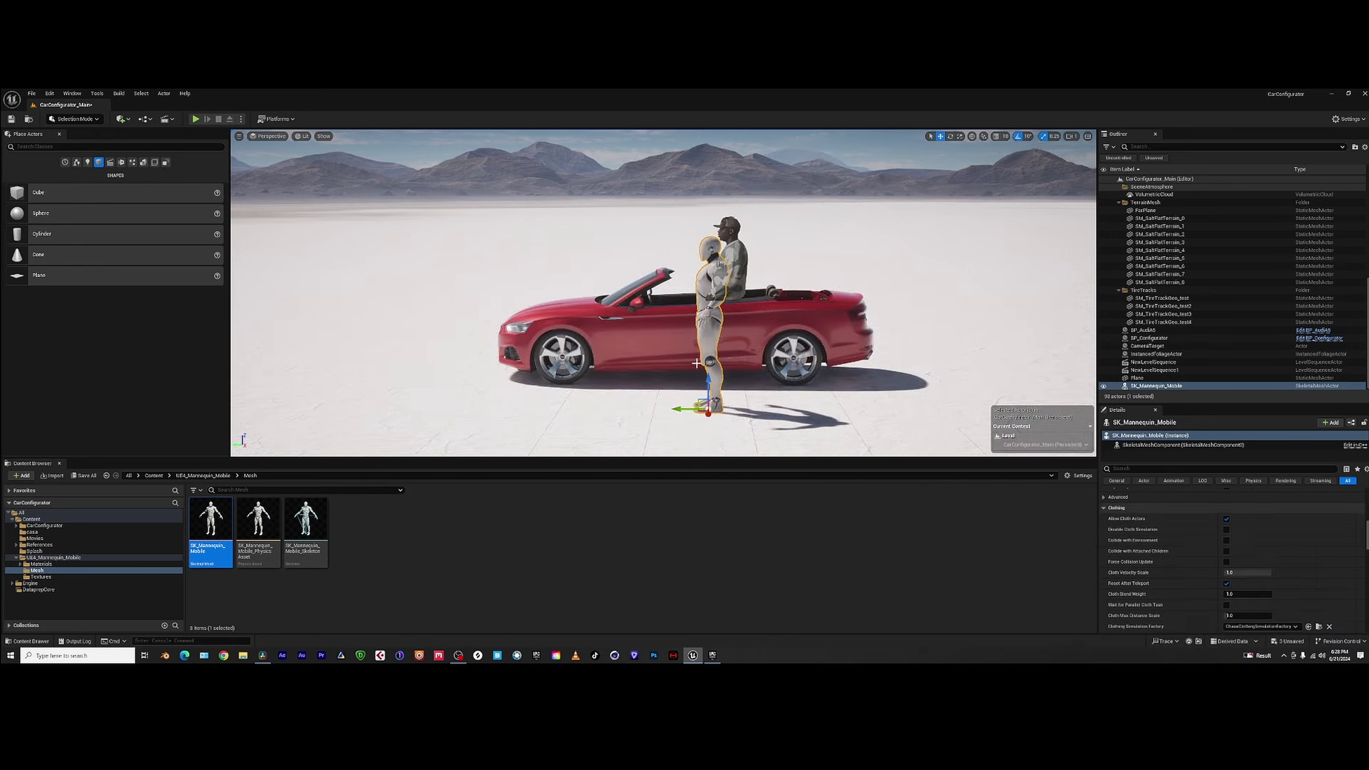
{"action": "right_click_drag", "start_coordinate": [696, 364], "coordinate": [775, 350]}
{"action": "key", "text": "a"}
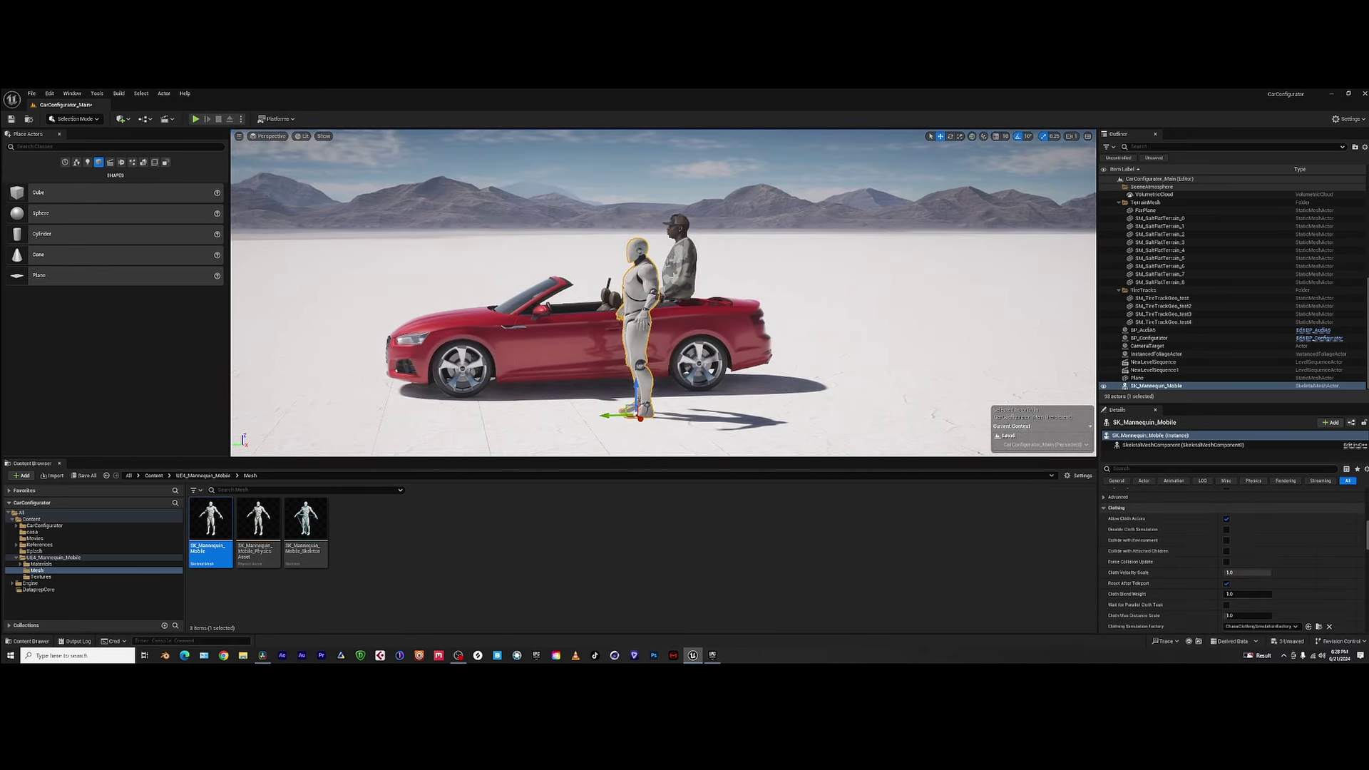
- Move the video plane out of the car and over the mannequin's upper body for a size comparison
{"action": "left_click", "coordinate": [670, 261]}
{"action": "left_click_drag", "start_coordinate": [666, 218], "coordinate": [616, 273]}
{"action": "scroll", "coordinate": [608, 279], "scroll_direction": "up", "scroll_amount": 5}
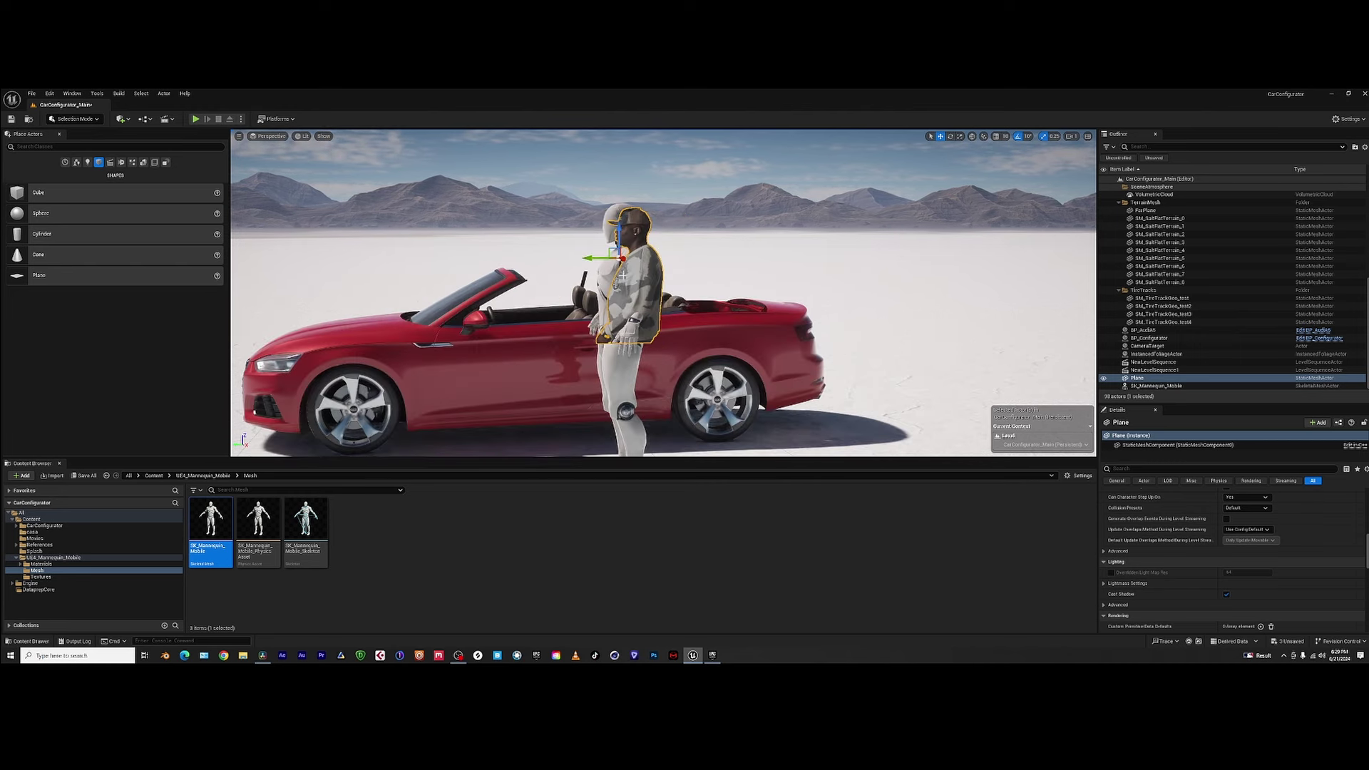
{"action": "left_click_drag", "start_coordinate": [622, 258], "coordinate": [611, 255]}
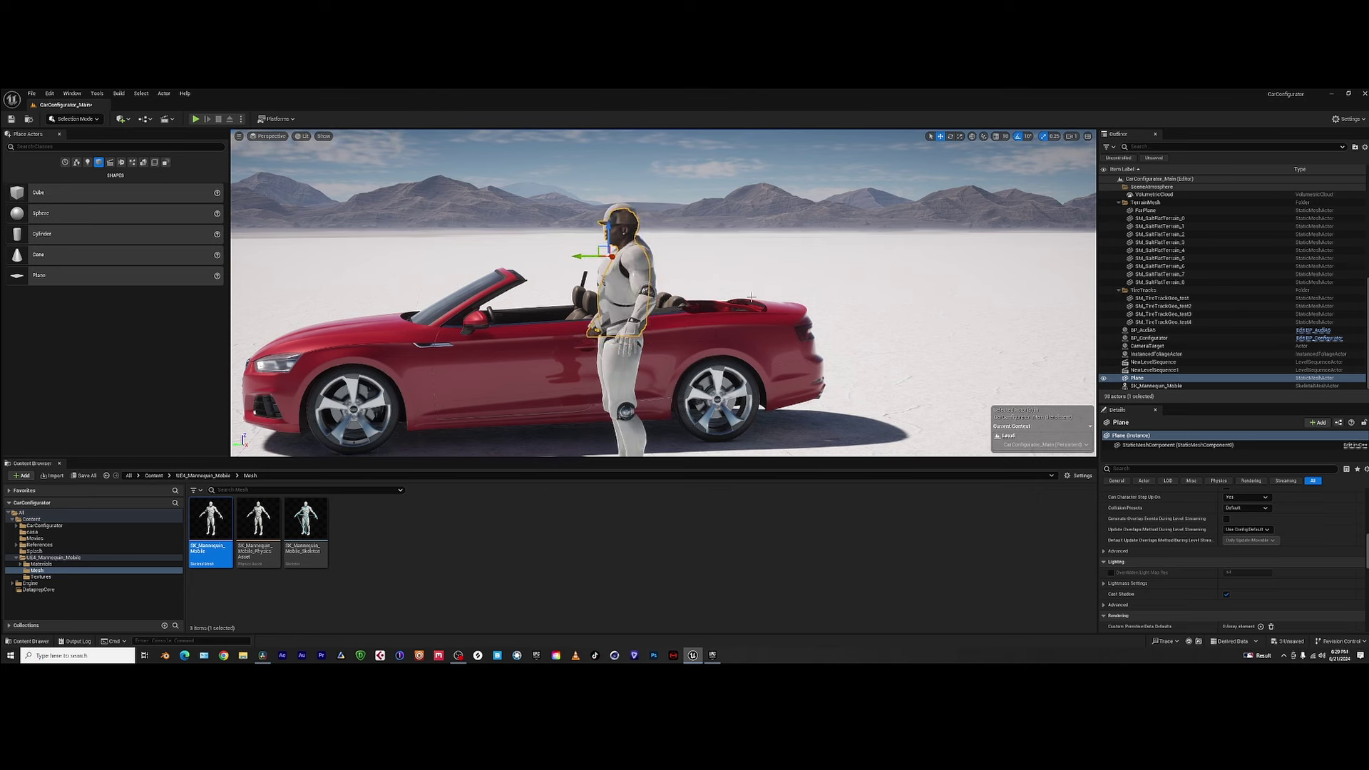
- Lock the video plane's scale proportions and enlarge it until the figure's head and torso match the mannequin
{"action": "scroll", "coordinate": [1141, 490], "scroll_direction": "up", "scroll_amount": 10}
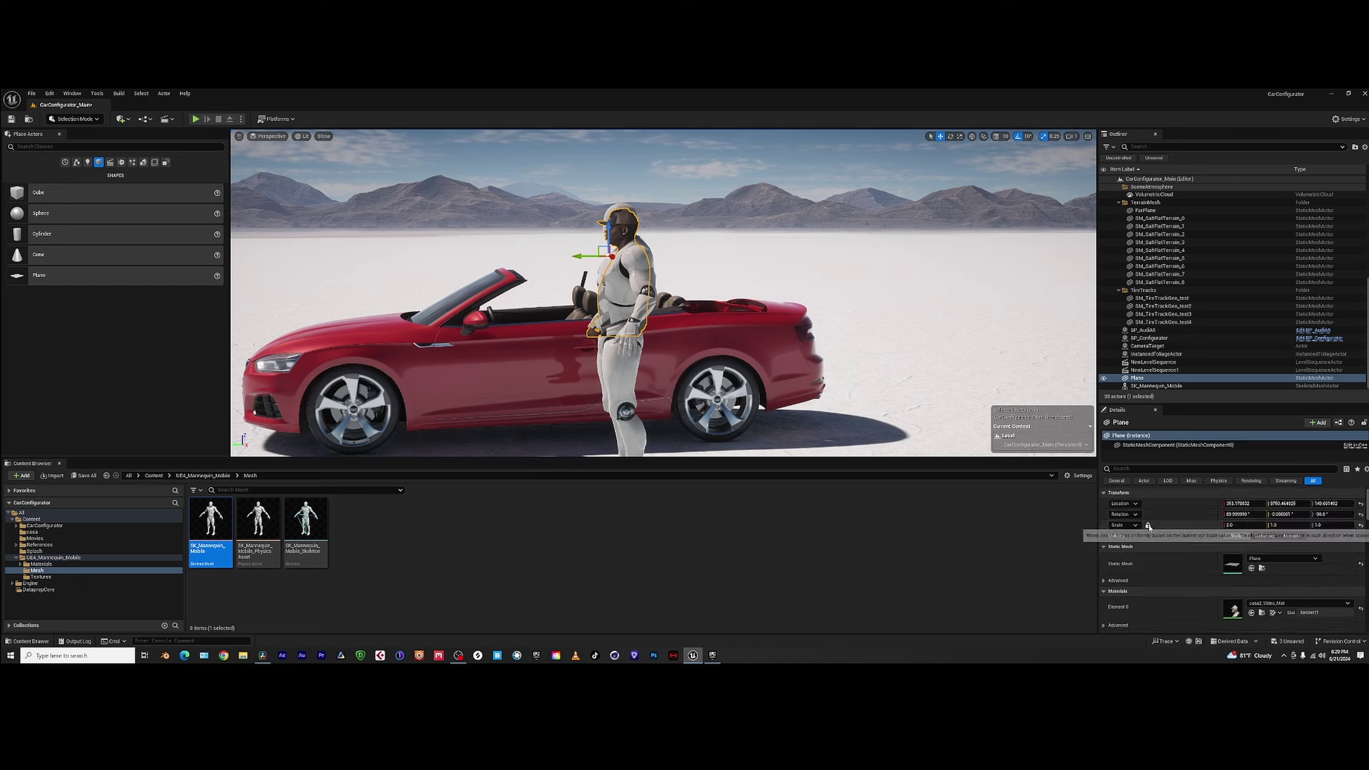
{"action": "left_click", "coordinate": [1148, 526]}
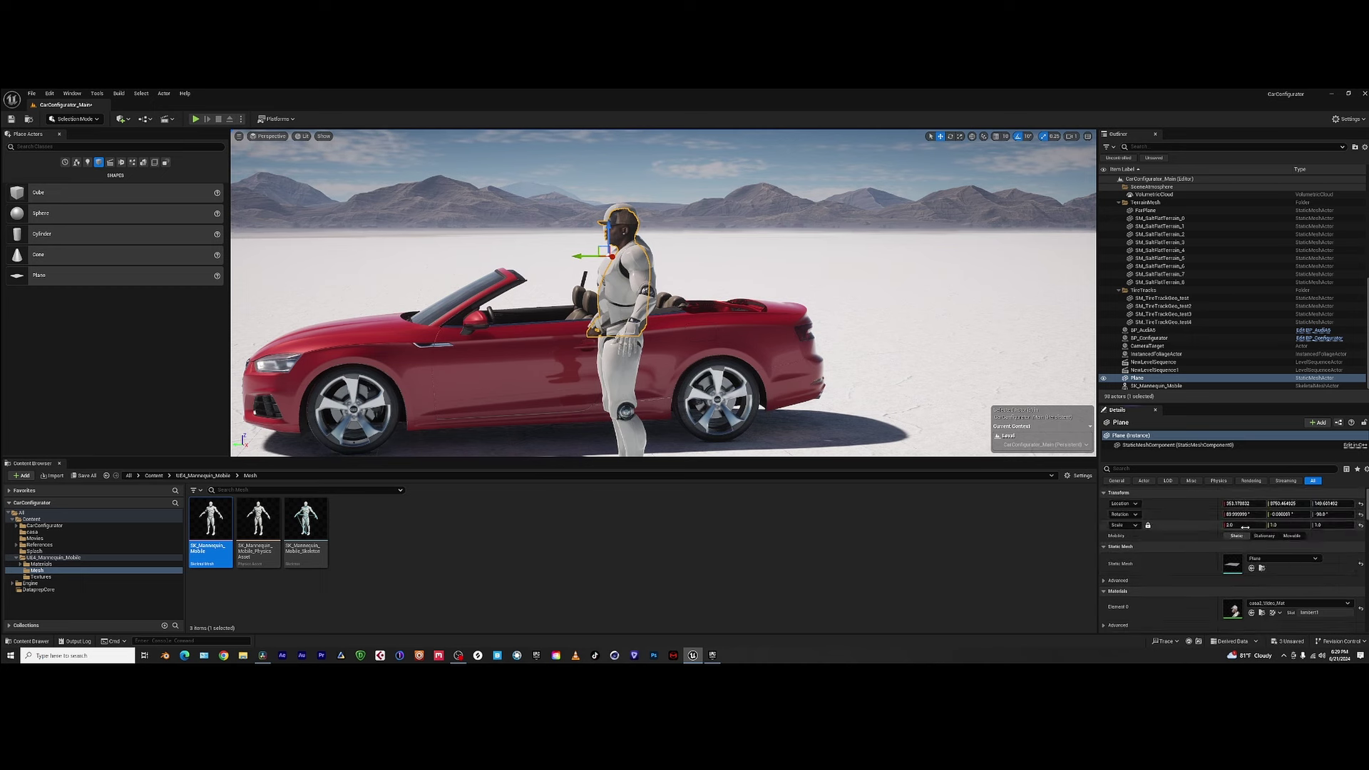
{"action": "left_click_drag", "start_coordinate": [1228, 525], "coordinate": [1273, 525]}
{"action": "mouse_move", "coordinate": [728, 391]}
{"action": "right_mouse_down"}
{"action": "mouse_move", "coordinate": [792, 421]}
{"action": "mouse_move", "coordinate": [717, 381]}
{"action": "right_mouse_up"}
{"action": "left_click_drag", "start_coordinate": [611, 278], "coordinate": [631, 259]}
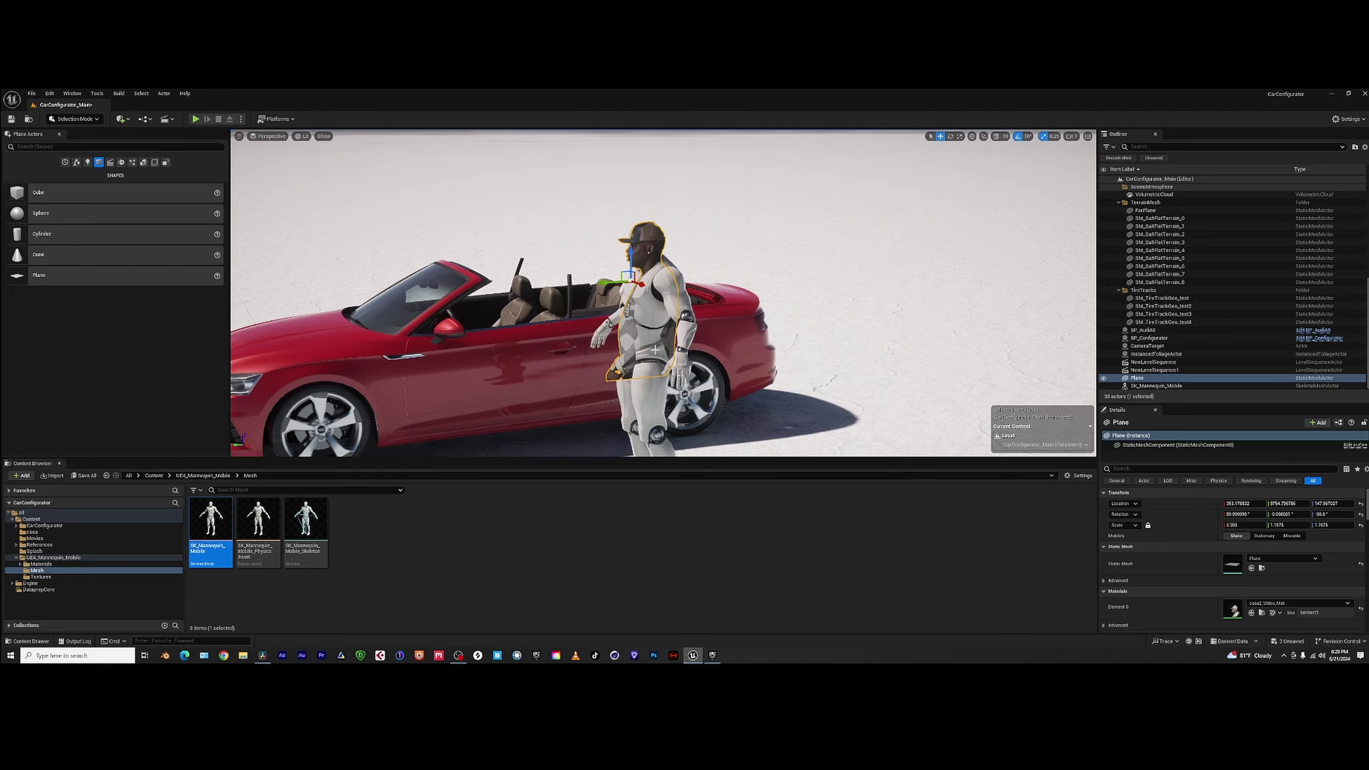
- Delete the reference mannequin from the scene
{"action": "middle_click_drag", "start_coordinate": [641, 285], "coordinate": [632, 339]}
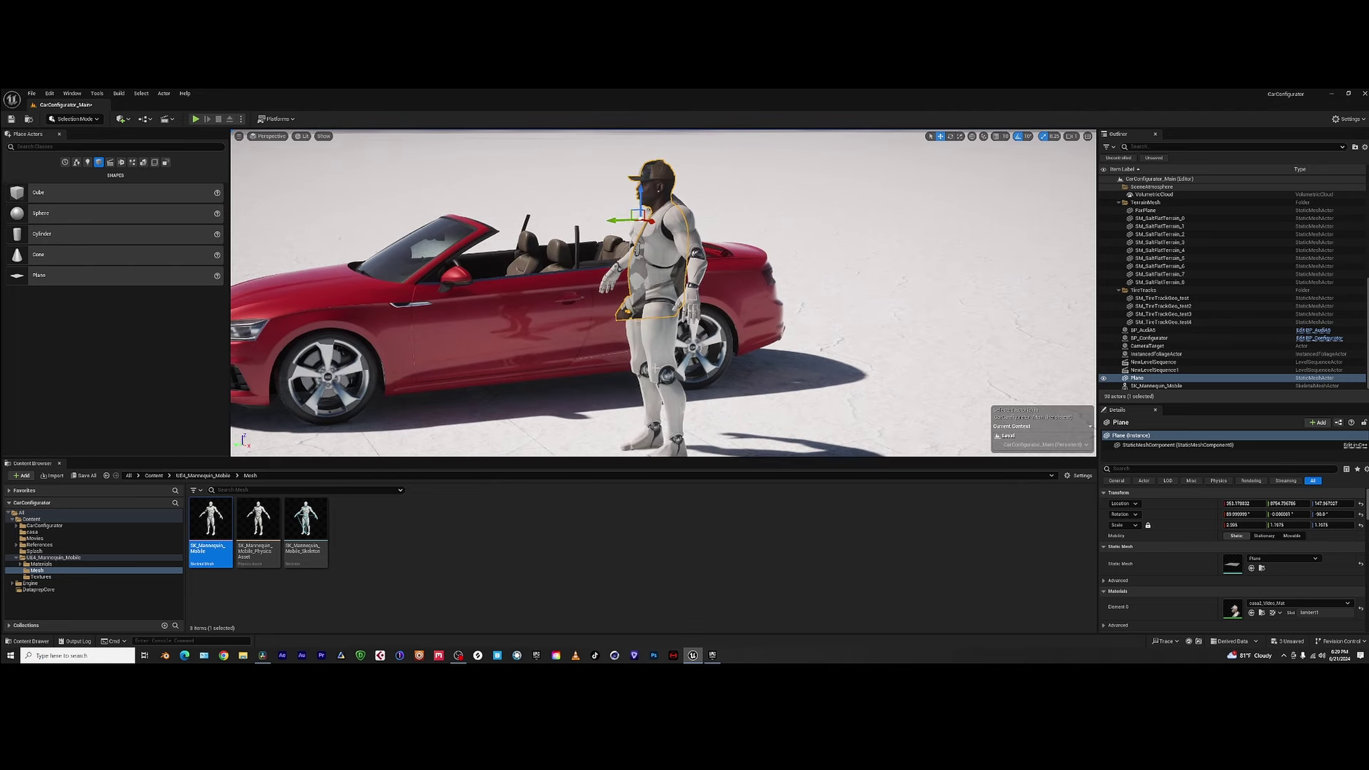
{"action": "left_click", "coordinate": [656, 369]}
{"action": "key", "text": "Delete"}
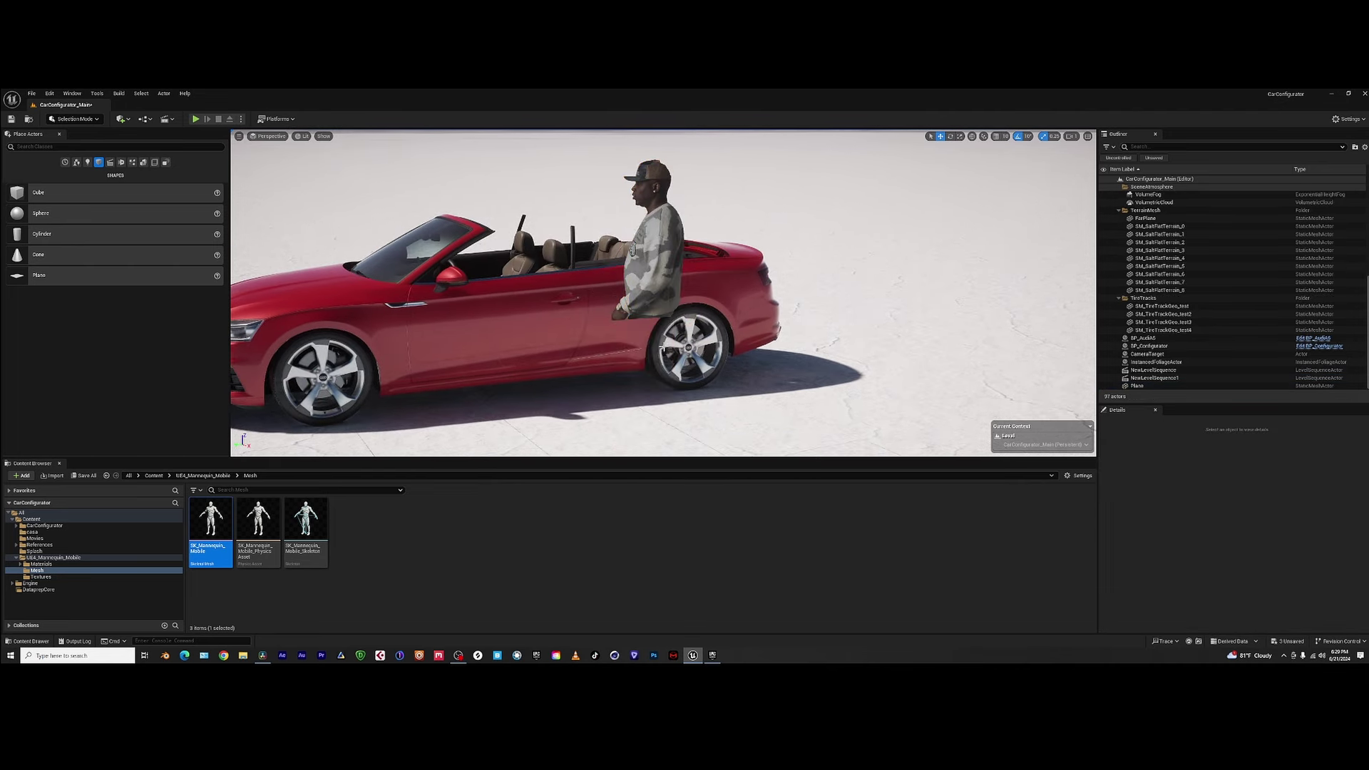
- Move the video plane into the convertible and lower it so the figure sits in the rear seat
{"action": "right_click_drag", "start_coordinate": [640, 272], "coordinate": [506, 291]}
{"action": "middle_click_drag", "start_coordinate": [641, 272], "coordinate": [703, 228]}
{"action": "left_click", "coordinate": [785, 236]}
{"action": "right_click_drag", "start_coordinate": [785, 235], "coordinate": [782, 221]}
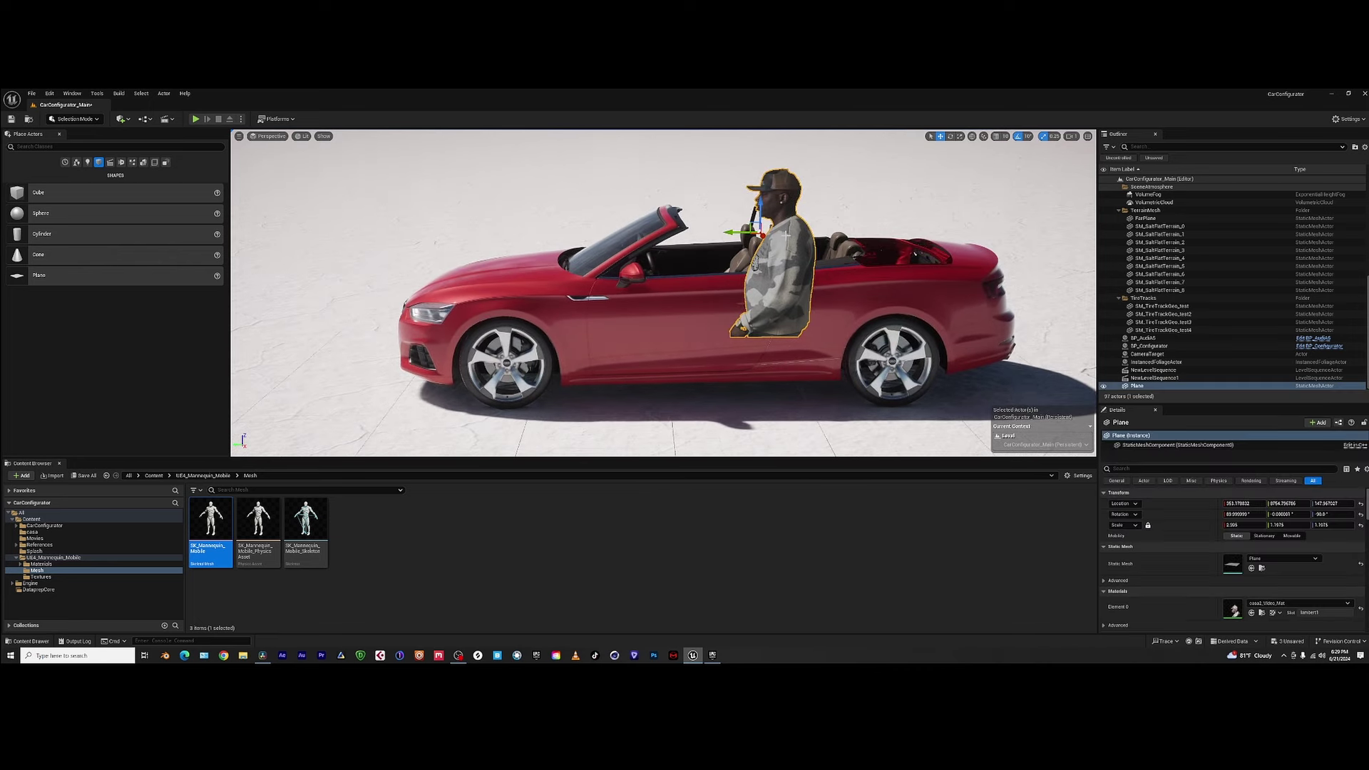
{"action": "left_click_drag", "start_coordinate": [763, 235], "coordinate": [810, 244]}
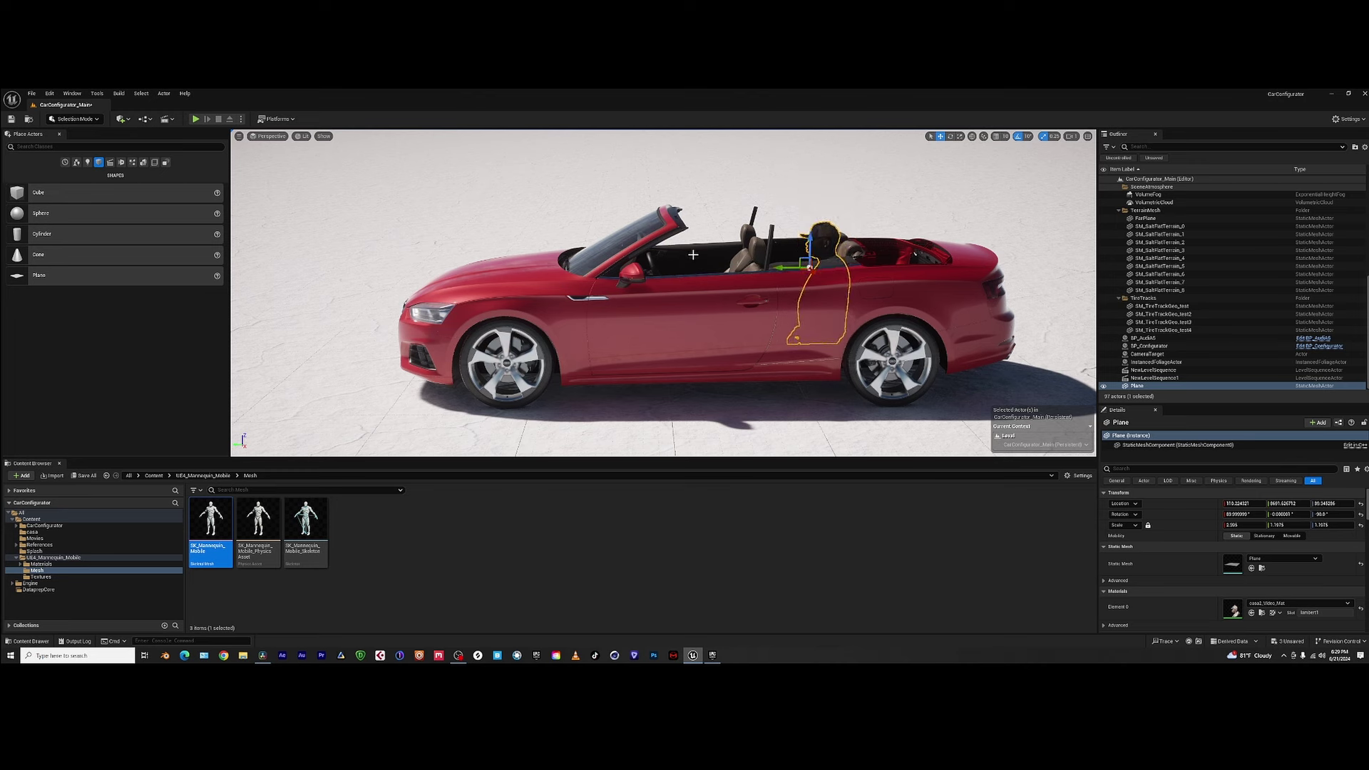
{"action": "right_click_drag", "start_coordinate": [724, 248], "coordinate": [720, 202]}
{"action": "middle_click_drag", "start_coordinate": [724, 248], "coordinate": [777, 292]}
{"action": "left_click_drag", "start_coordinate": [754, 238], "coordinate": [728, 256]}
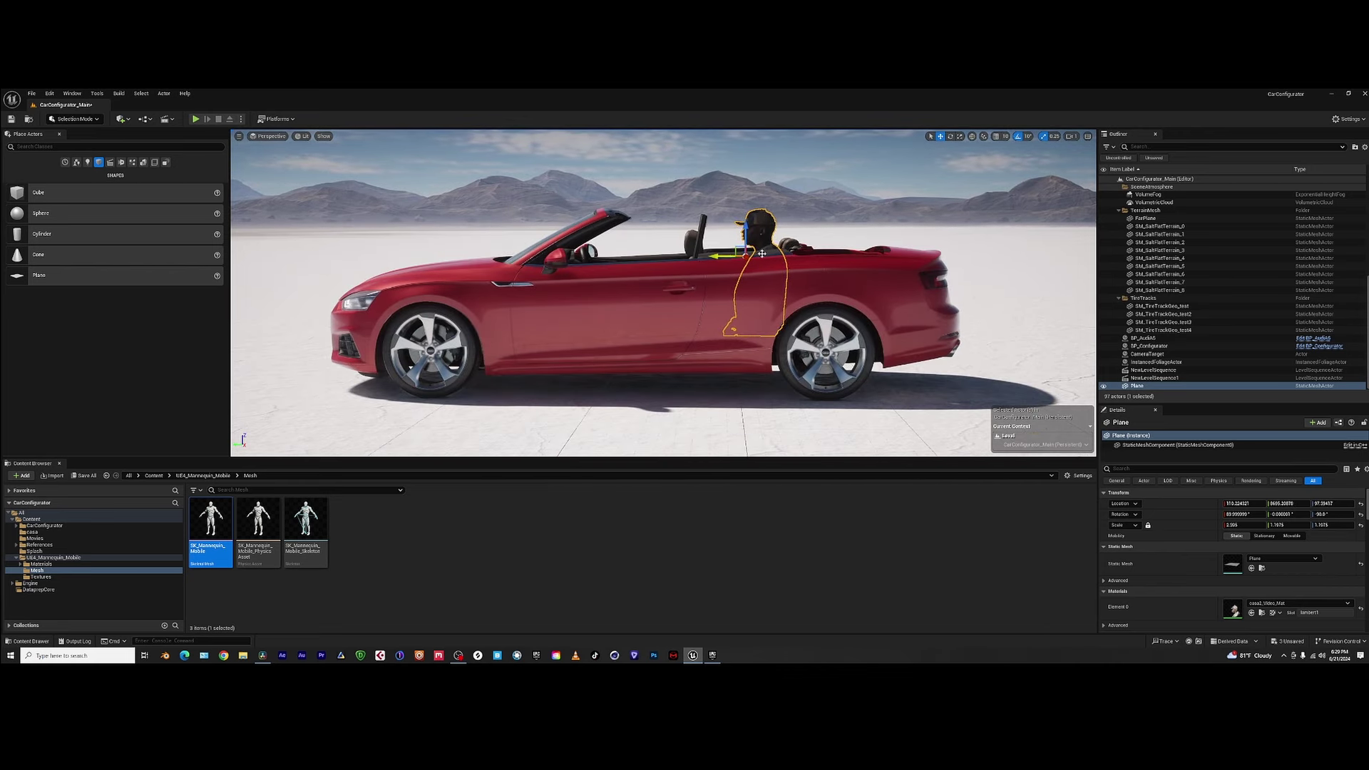
- Deselect the video plane and examine the seated figure's placement and proportions from nearer and farther side views
{"action": "left_click", "coordinate": [1104, 258]}
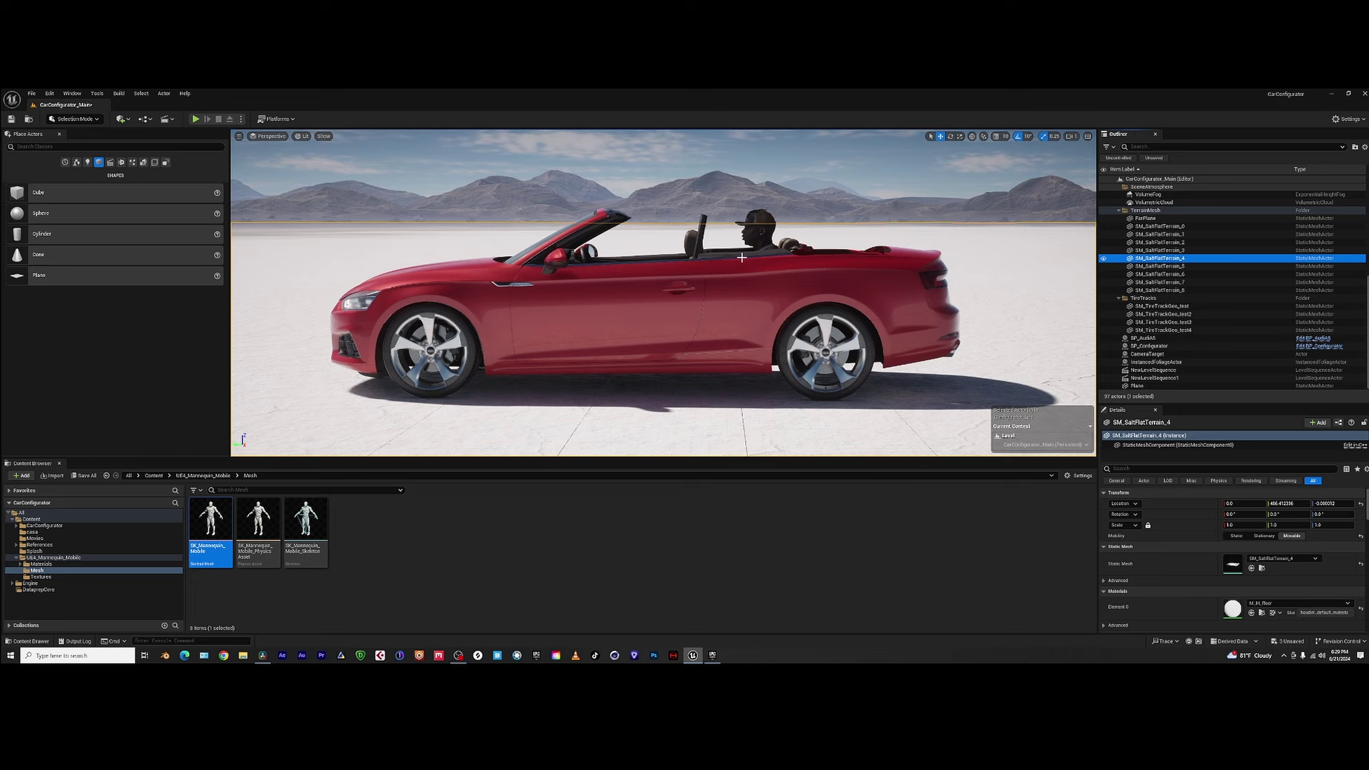
{"action": "right_click_drag", "start_coordinate": [711, 266], "coordinate": [692, 299]}
{"action": "scroll", "coordinate": [675, 293], "scroll_direction": "up", "scroll_amount": 4}
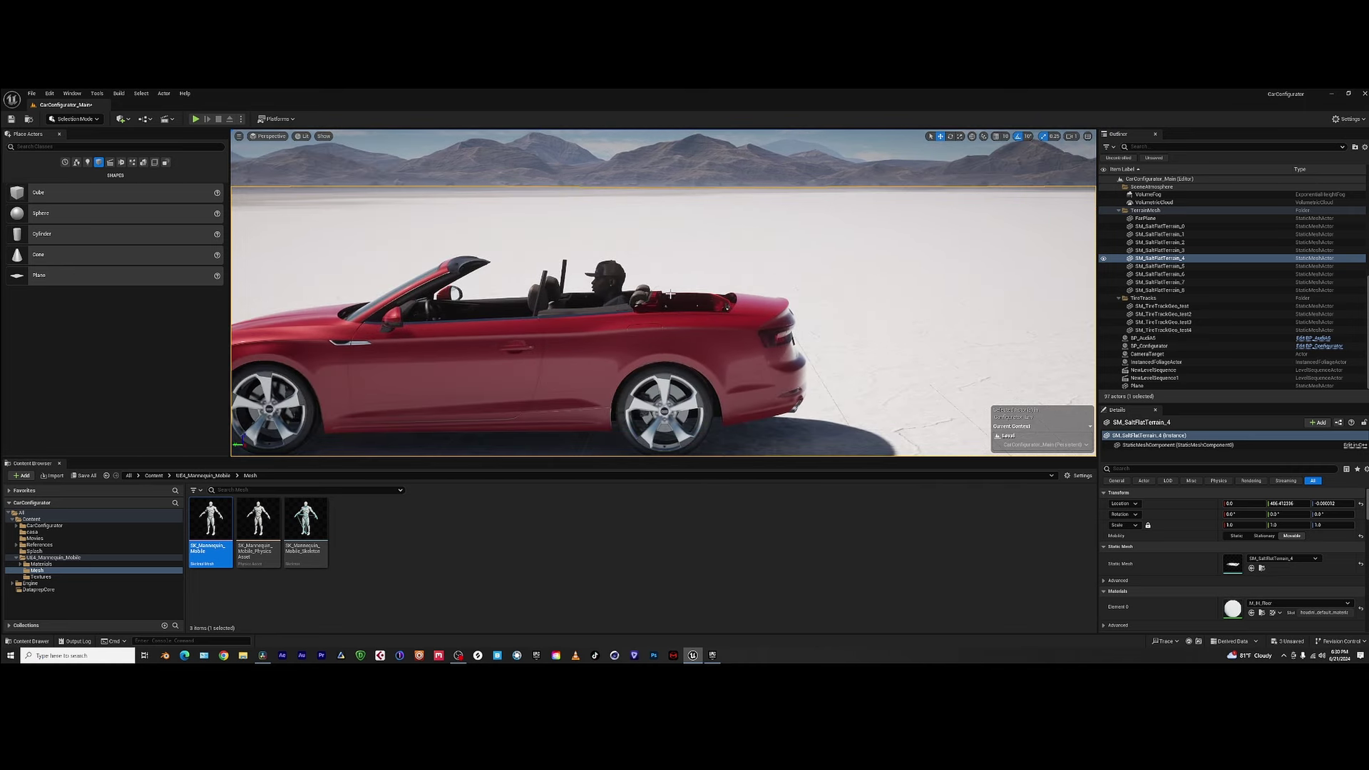
{"action": "middle_click_drag", "start_coordinate": [671, 294], "coordinate": [652, 301]}
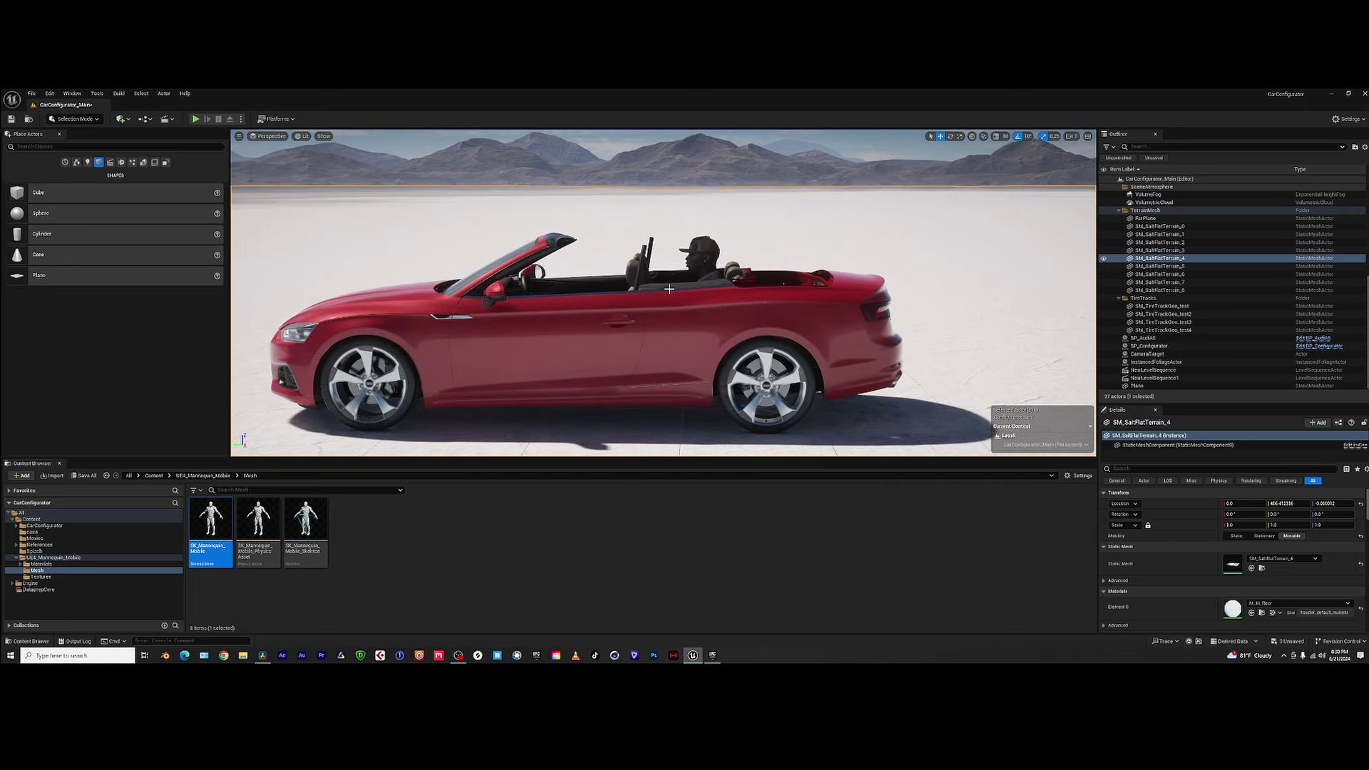
{"action": "scroll", "coordinate": [668, 291], "scroll_direction": "down", "scroll_amount": 4}
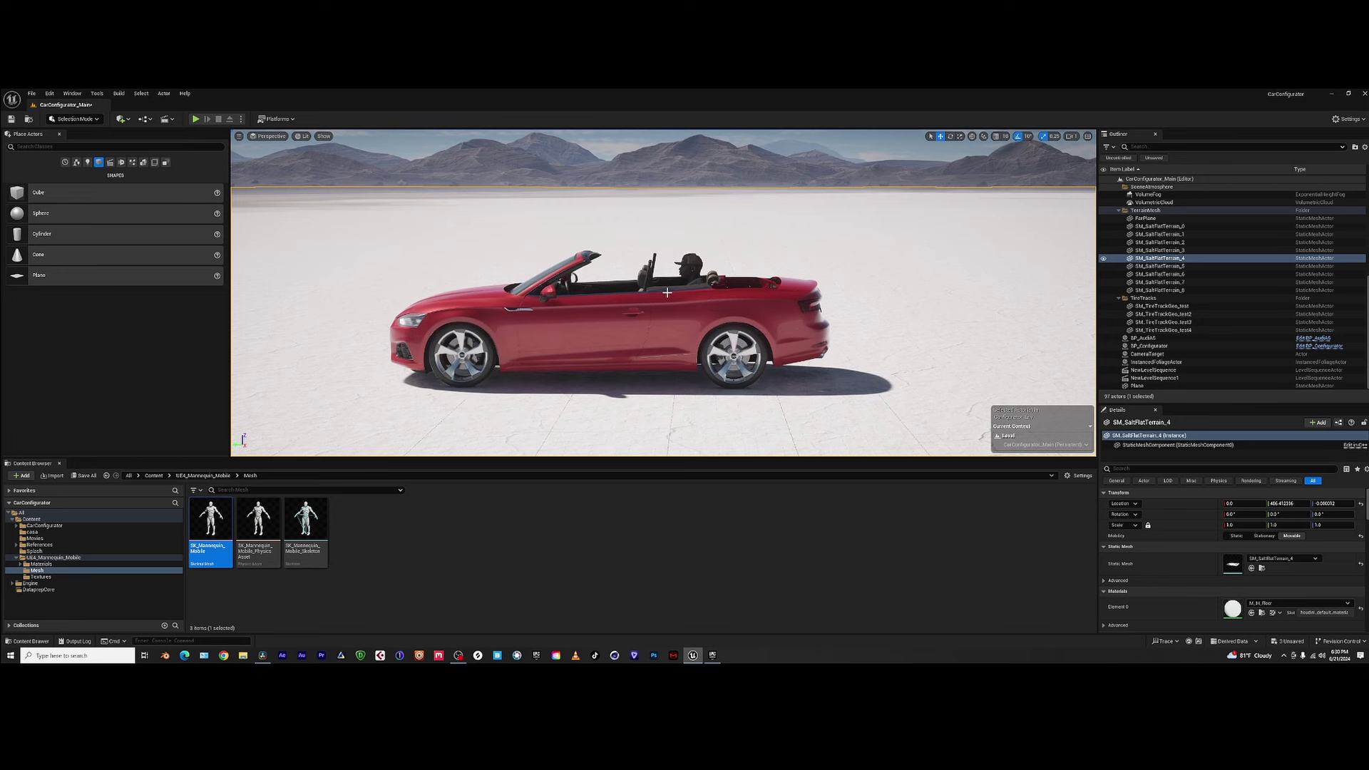
{"action": "scroll", "coordinate": [667, 292], "scroll_direction": "down", "scroll_amount": 2}
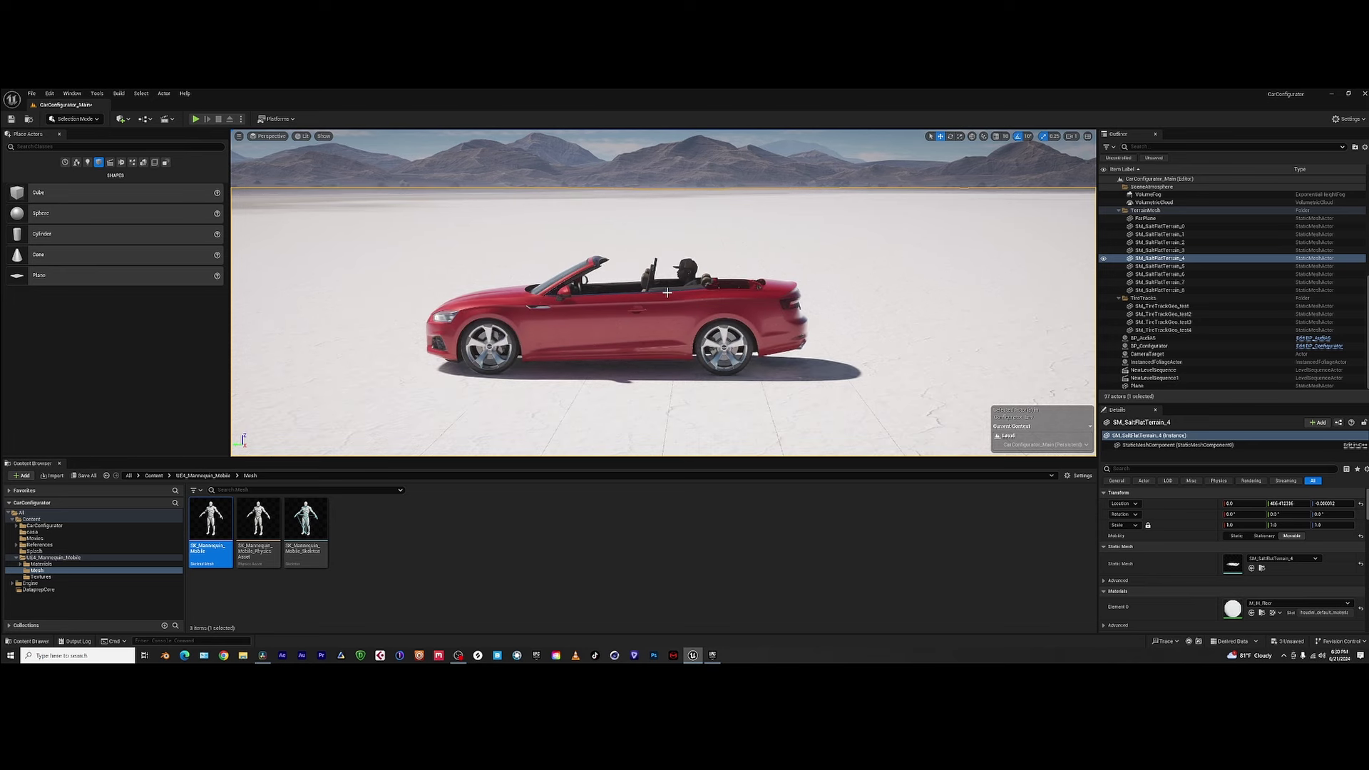
{"action": "scroll", "coordinate": [671, 297], "scroll_direction": "up", "scroll_amount": 2}
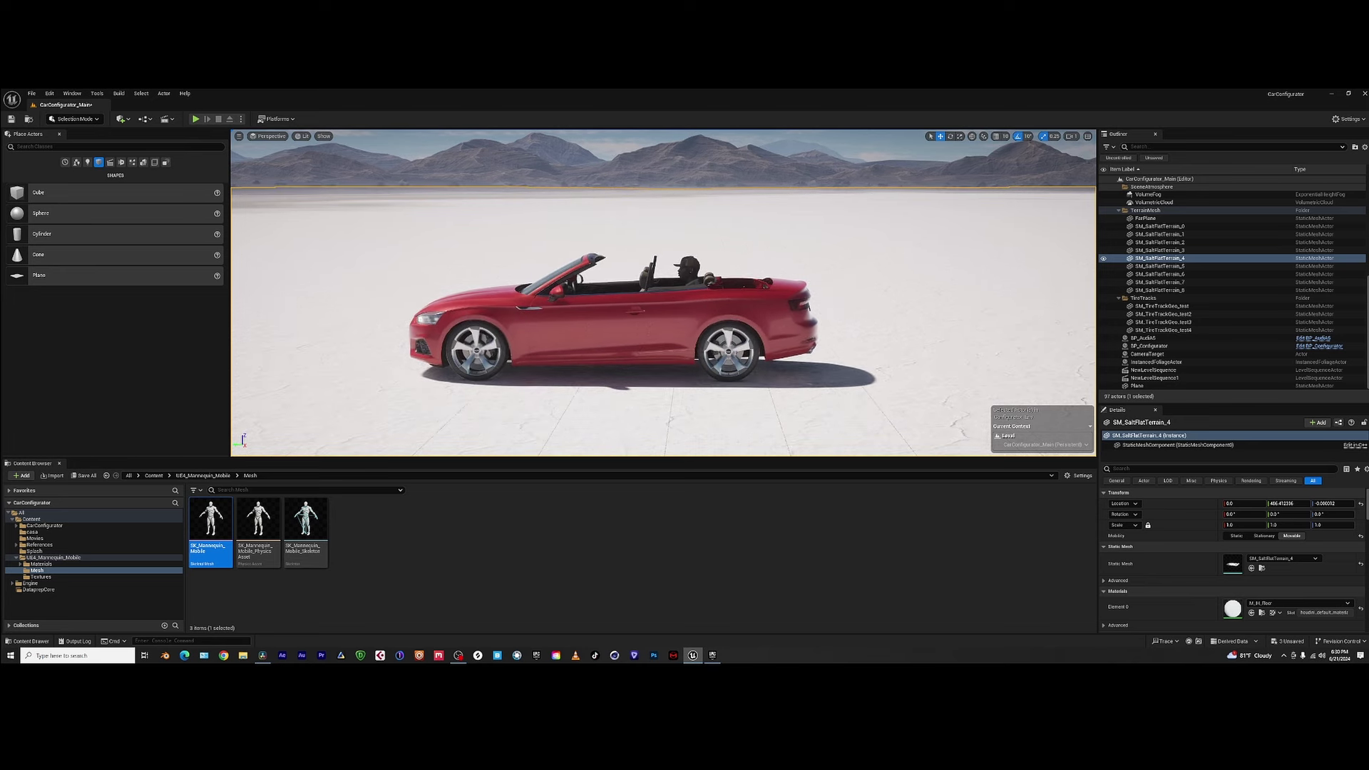
- Try sliding the car lengthwise relative to the seated figure, undo the moves, and deselect the car
{"action": "left_click", "coordinate": [690, 268]}
{"action": "left_click", "coordinate": [588, 336]}
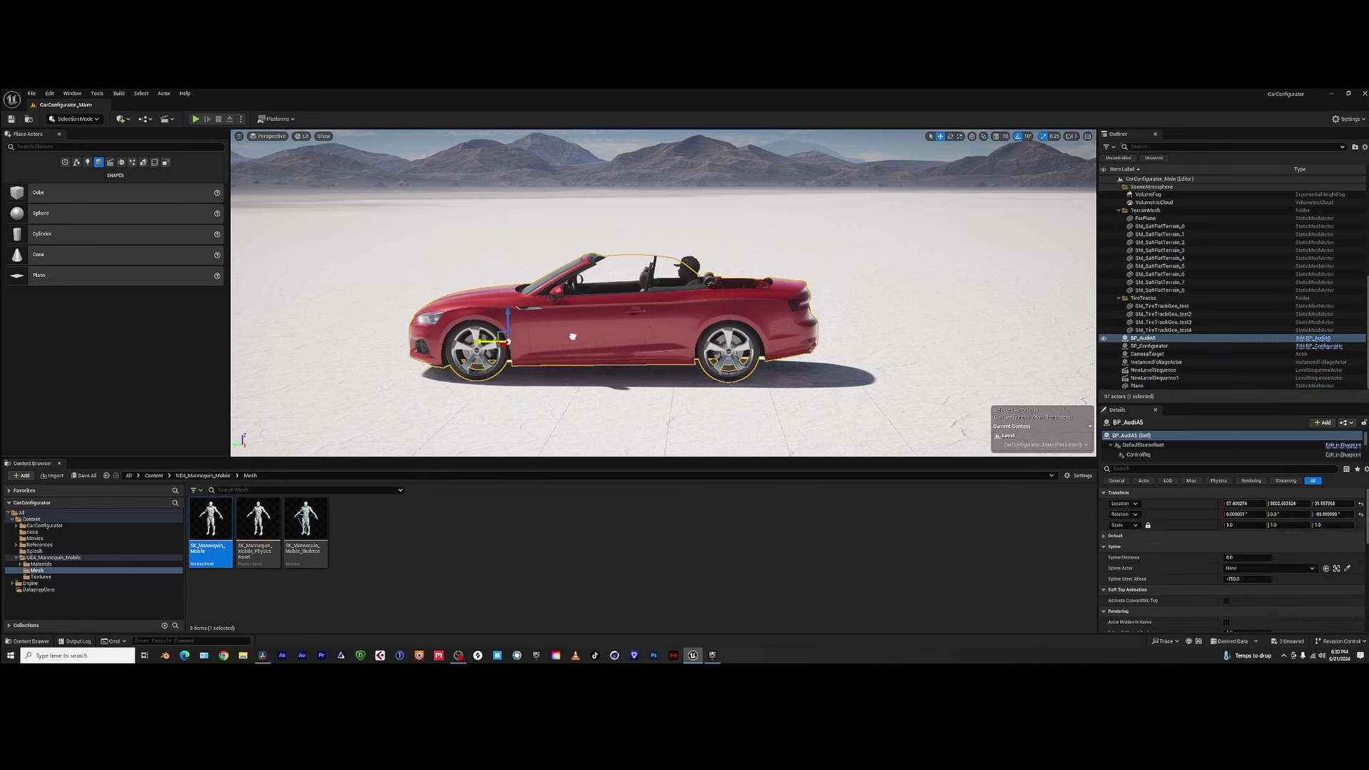
{"action": "left_click_drag", "start_coordinate": [492, 341], "coordinate": [791, 320]}
{"action": "key", "text": "ctrl+z"}
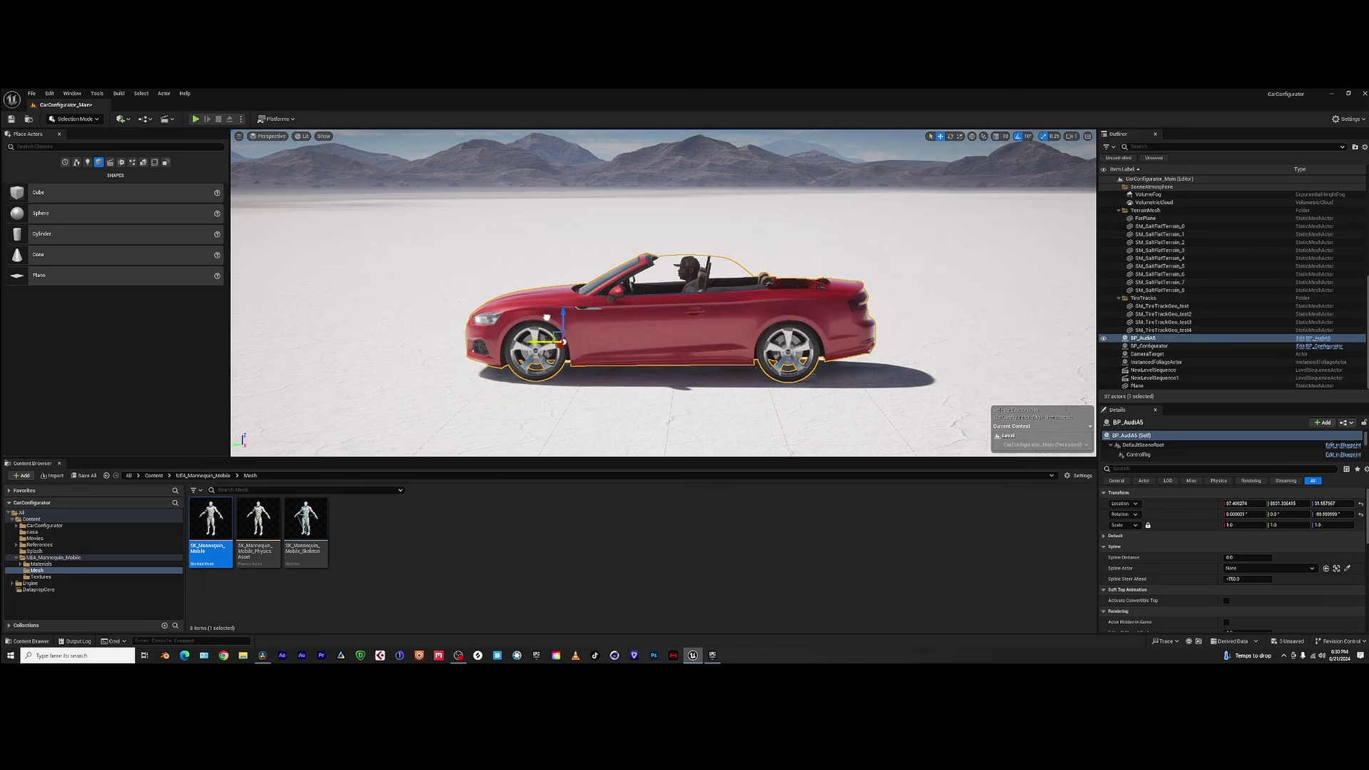
{"action": "key", "text": "ctrl+z"}
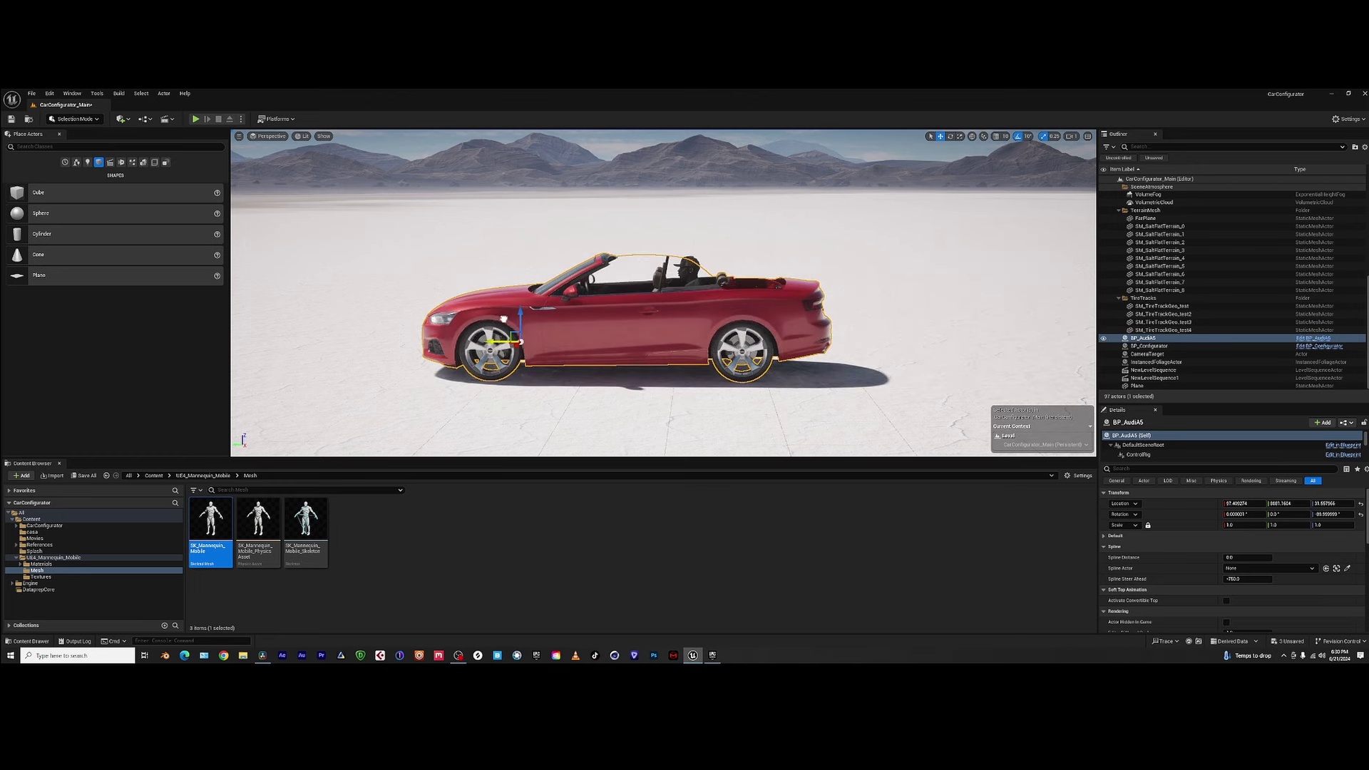
{"action": "key", "text": "ctrl+z"}
{"action": "left_click_drag", "start_coordinate": [495, 321], "coordinate": [491, 322]}
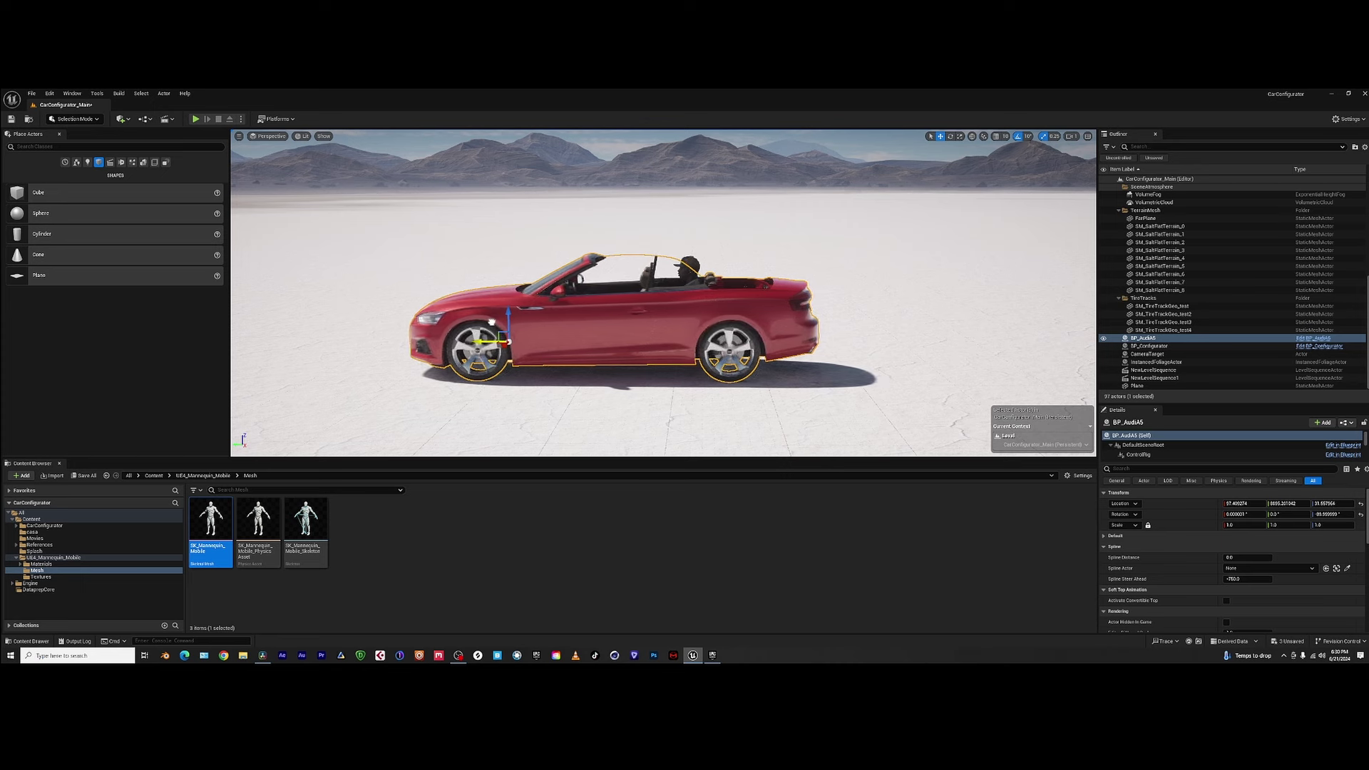
{"action": "left_click", "coordinate": [683, 242]}
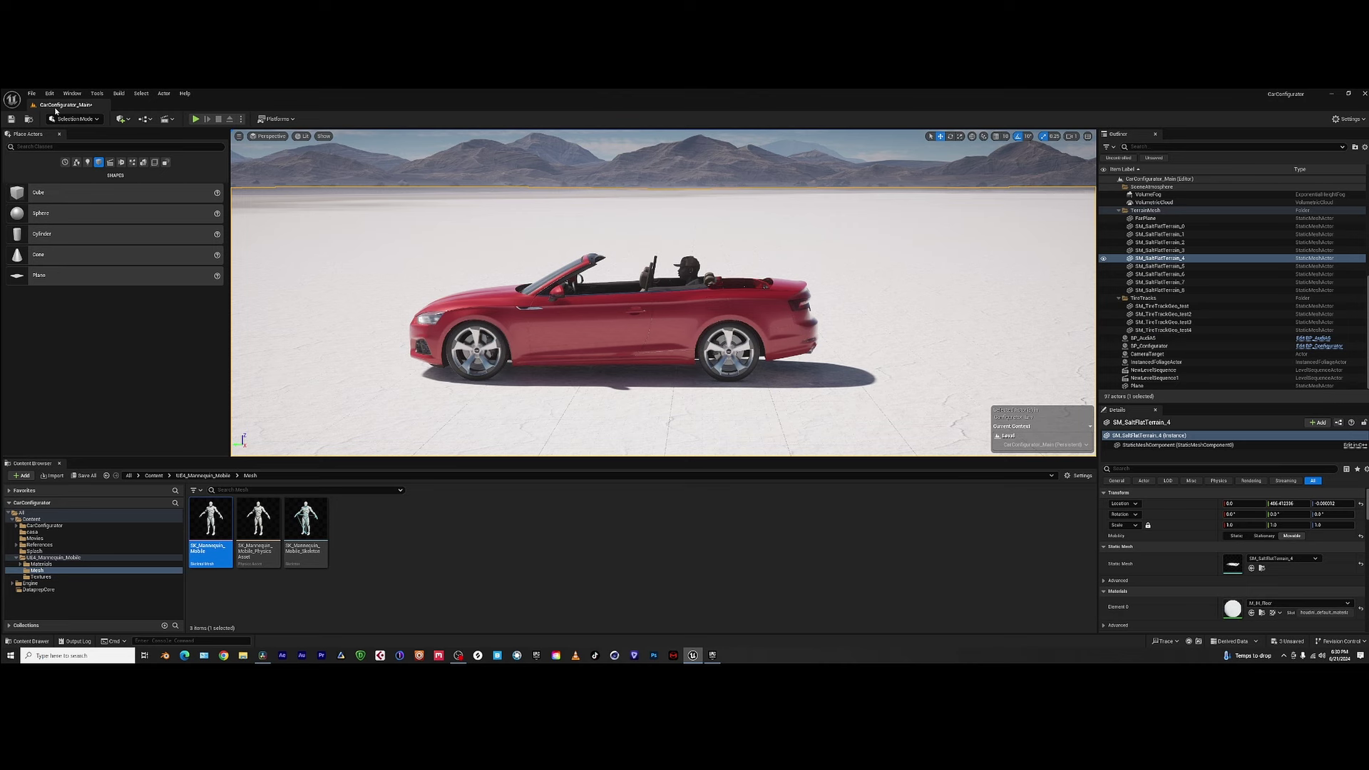
- Create a new level sequence named NewLevelSequence in the casa folder
{"action": "left_click", "coordinate": [168, 119]}
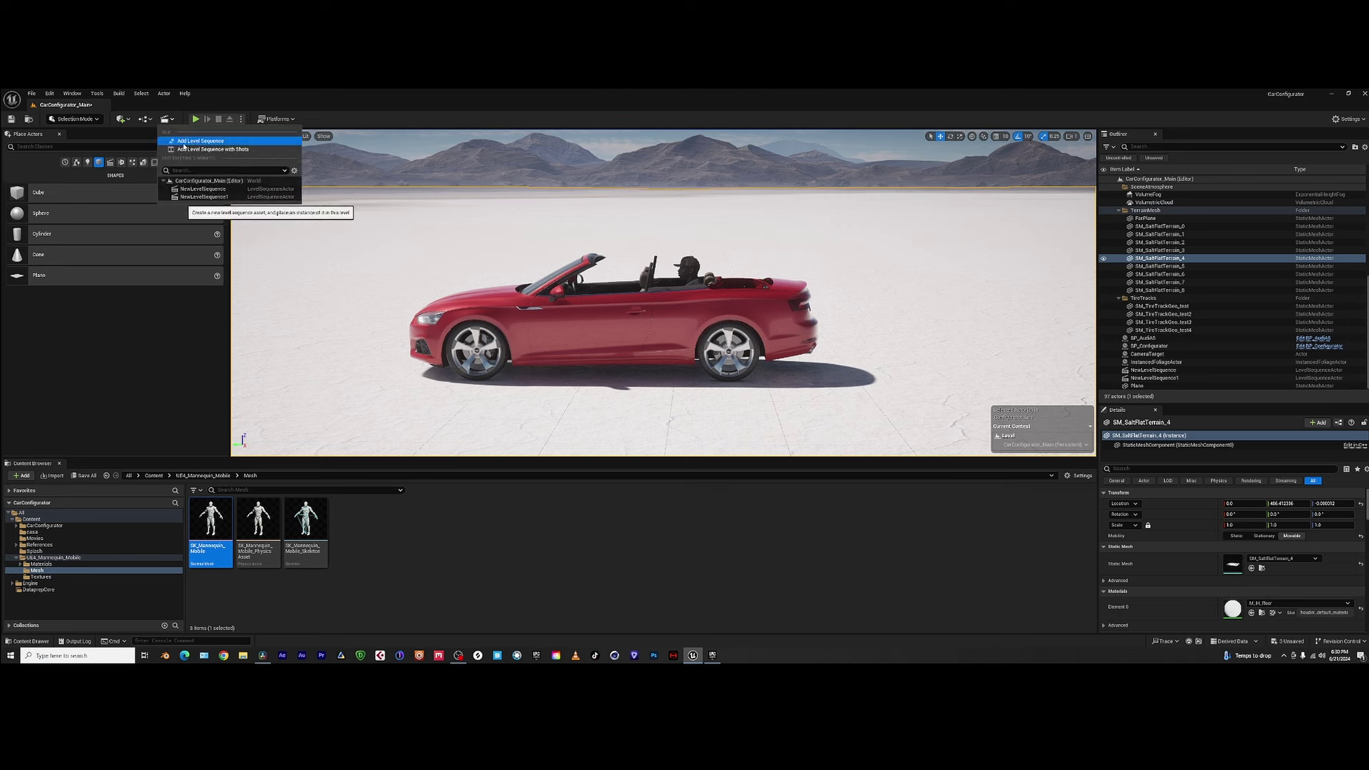
{"action": "left_click", "coordinate": [218, 141]}
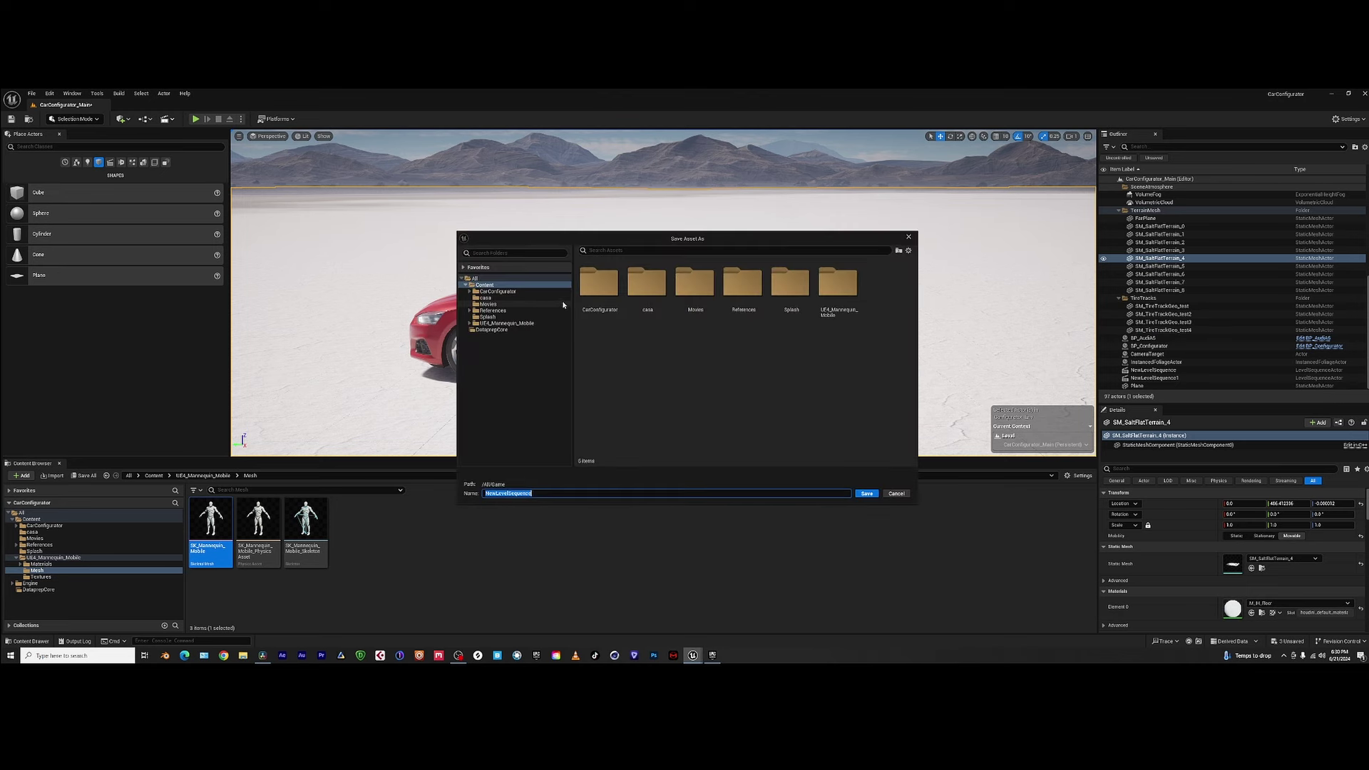
{"action": "left_click", "coordinate": [486, 299]}
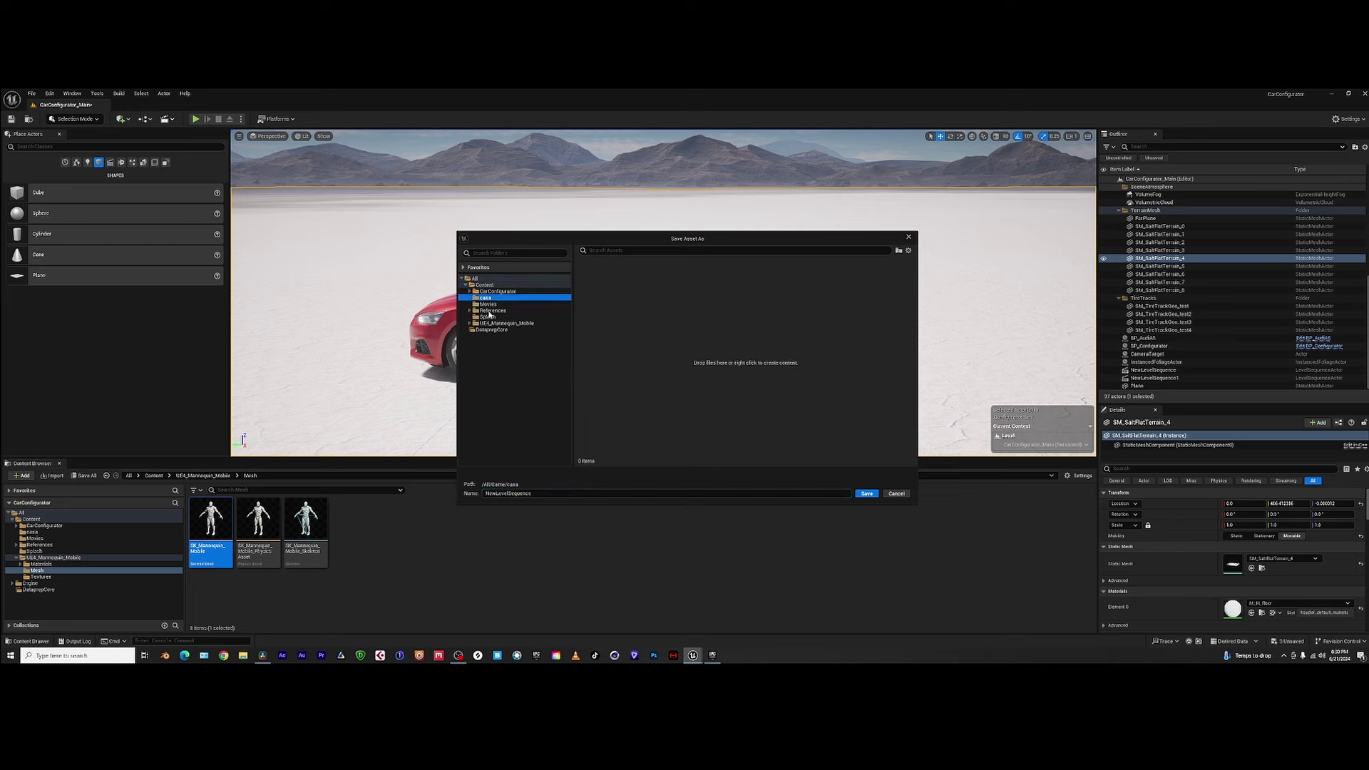
{"action": "left_click", "coordinate": [866, 494]}
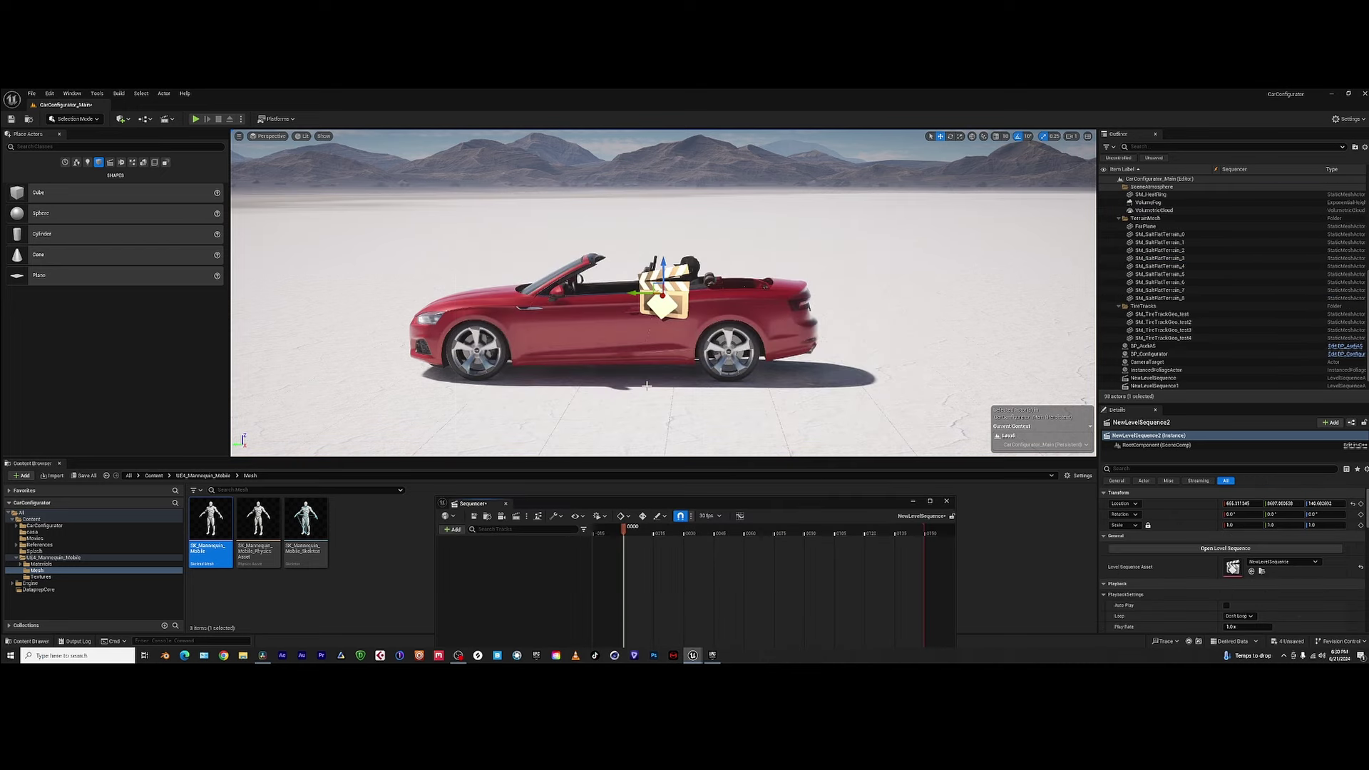
- Set the new level sequence's frame rate to 60 fps
{"action": "left_click_drag", "start_coordinate": [685, 502], "coordinate": [713, 460]}
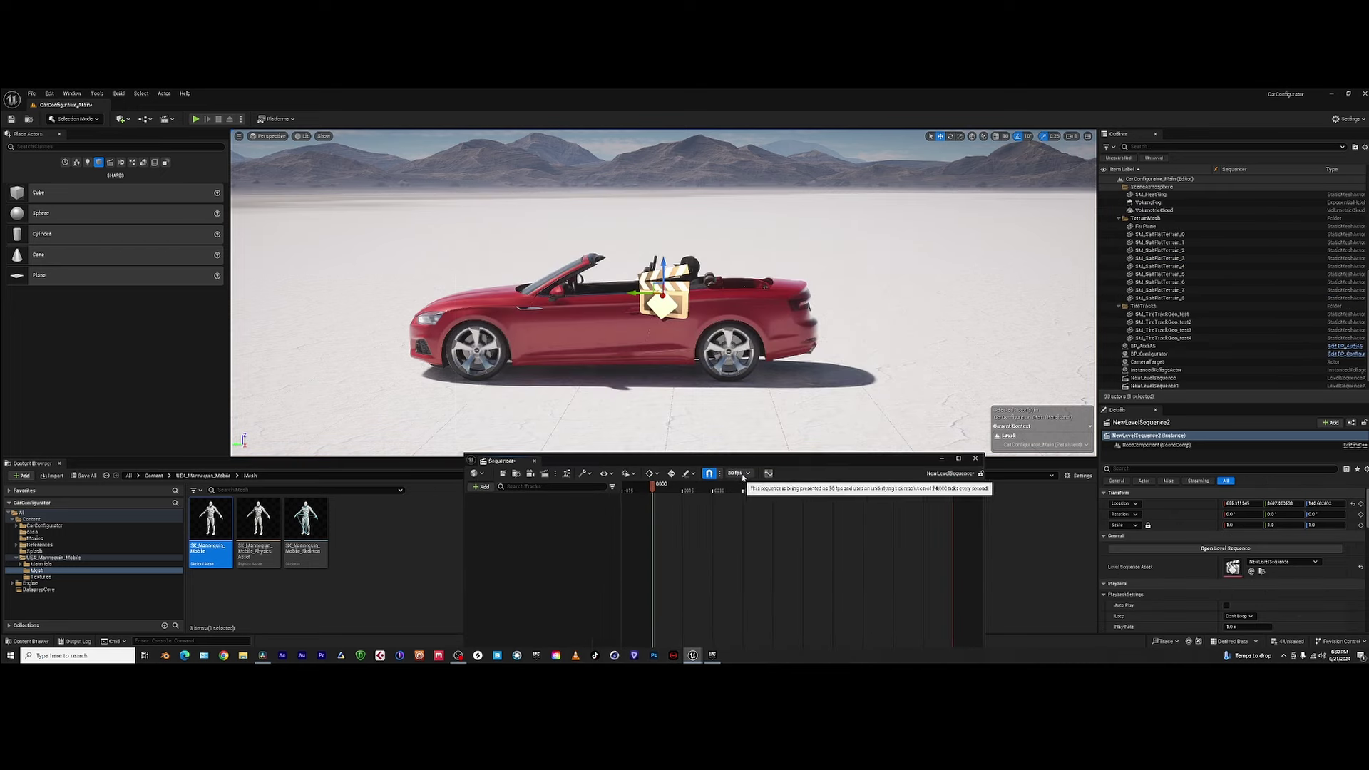
{"action": "left_click", "coordinate": [744, 474]}
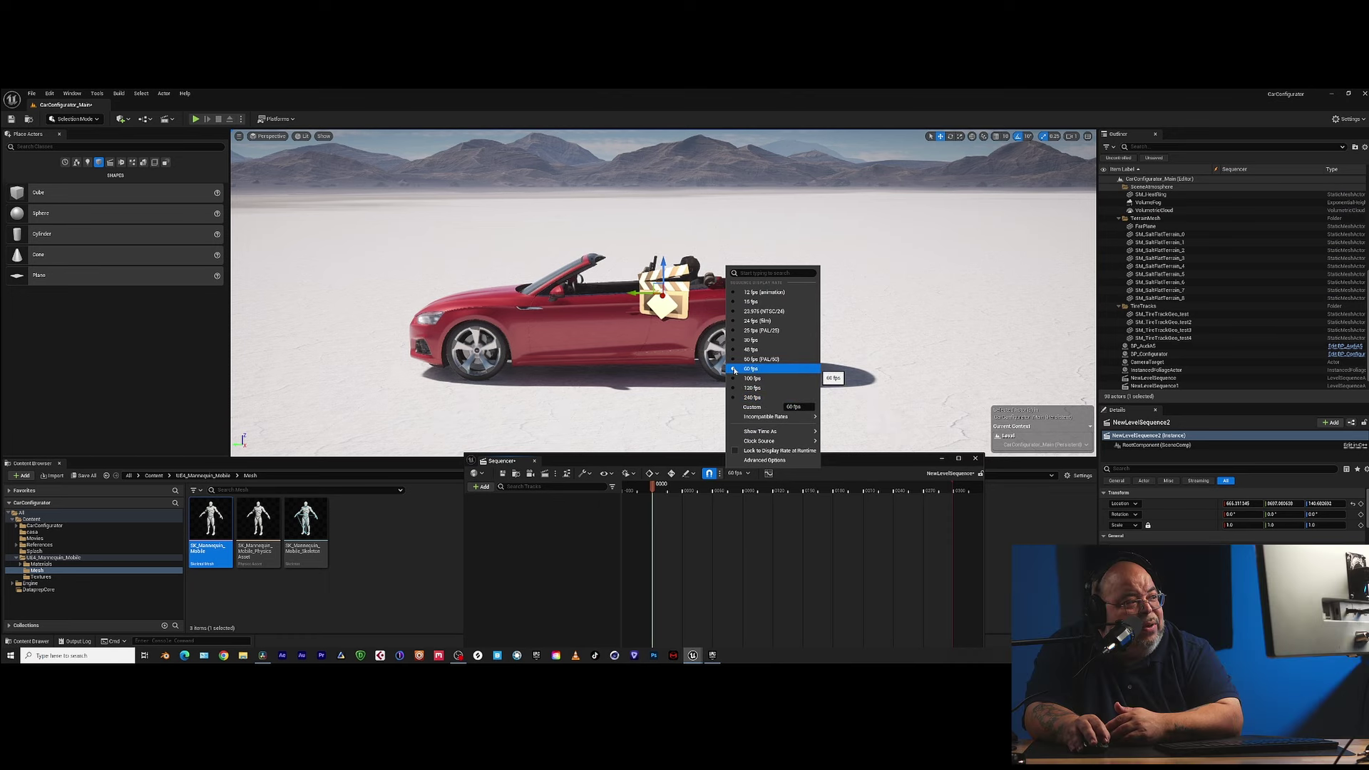
{"action": "left_click", "coordinate": [531, 511]}
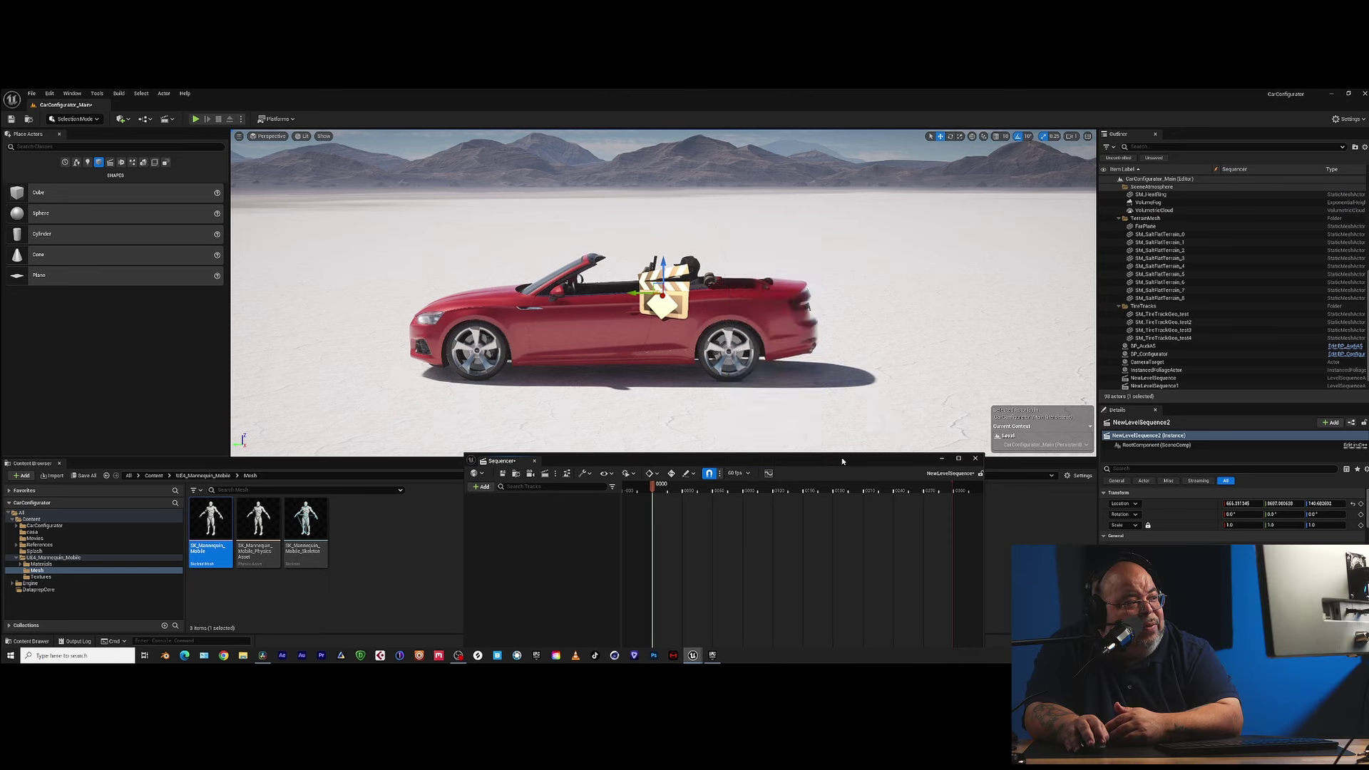
- Add a media track to the sequence and place the casa image media source on it
{"action": "left_click", "coordinate": [479, 488]}
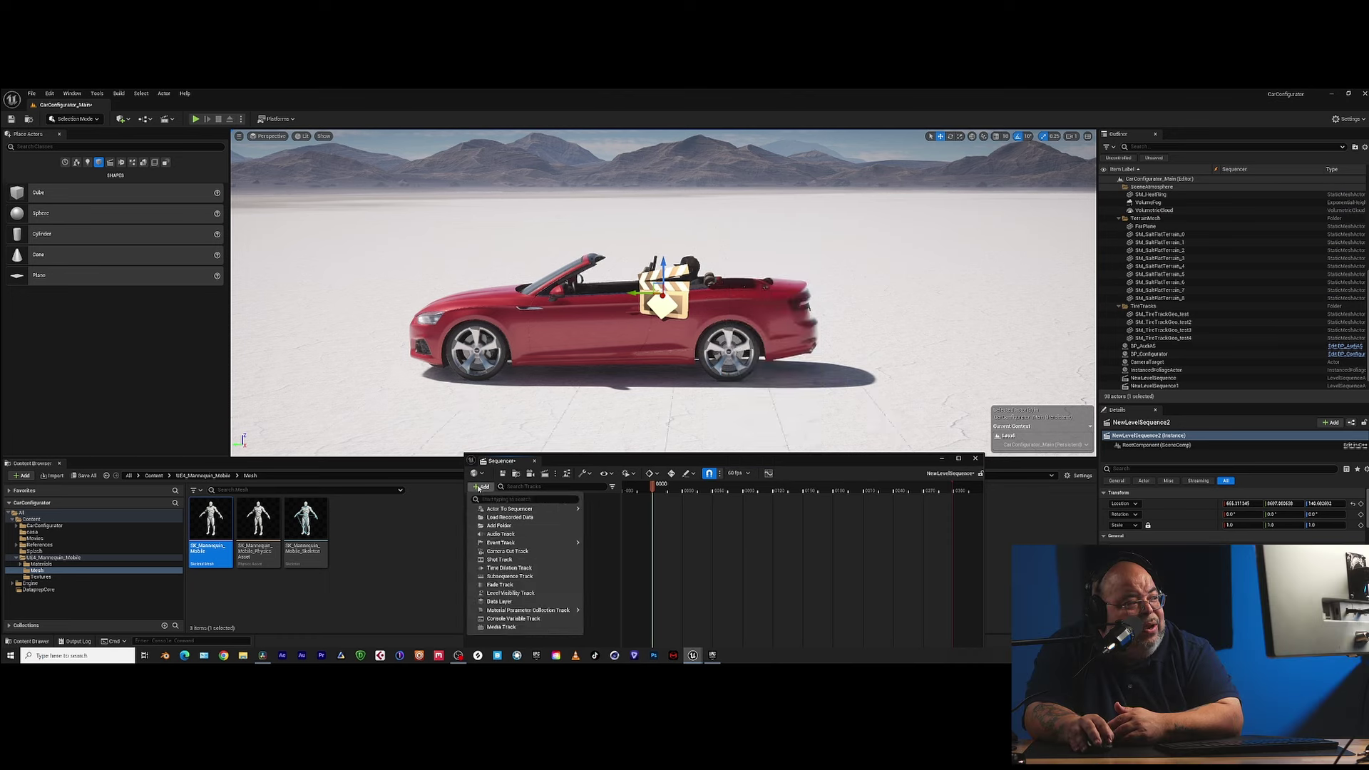
{"action": "left_click", "coordinate": [512, 630]}
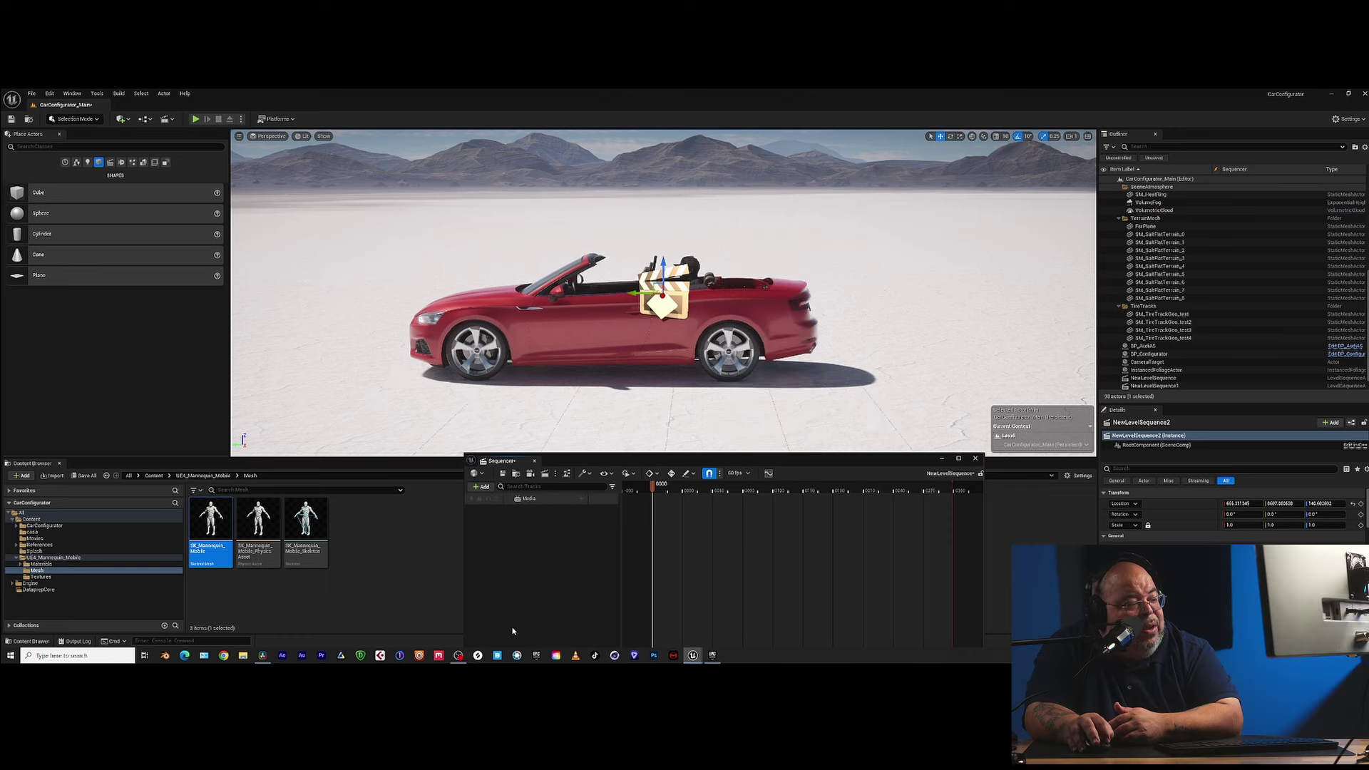
{"action": "left_click", "coordinate": [582, 500]}
{"action": "mouse_move", "coordinate": [598, 509]}
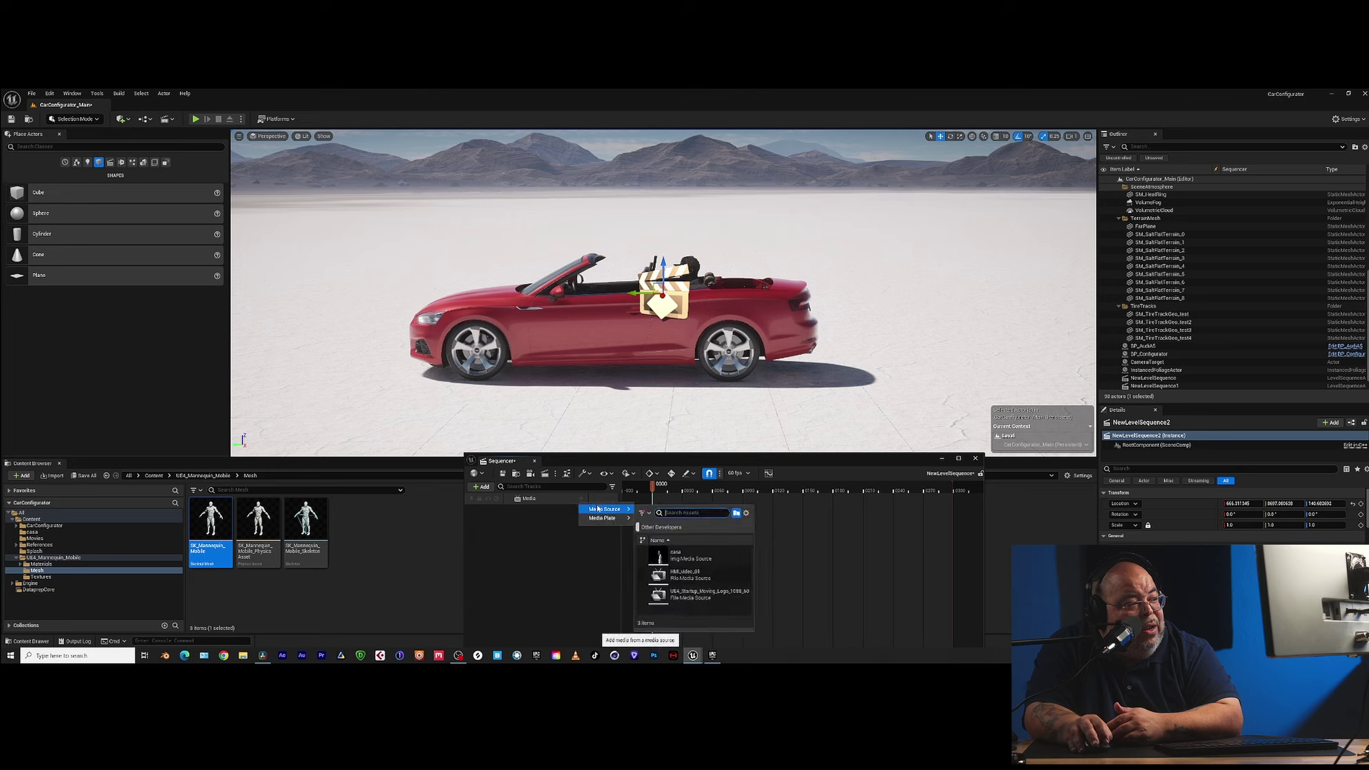
{"action": "left_click", "coordinate": [681, 557]}
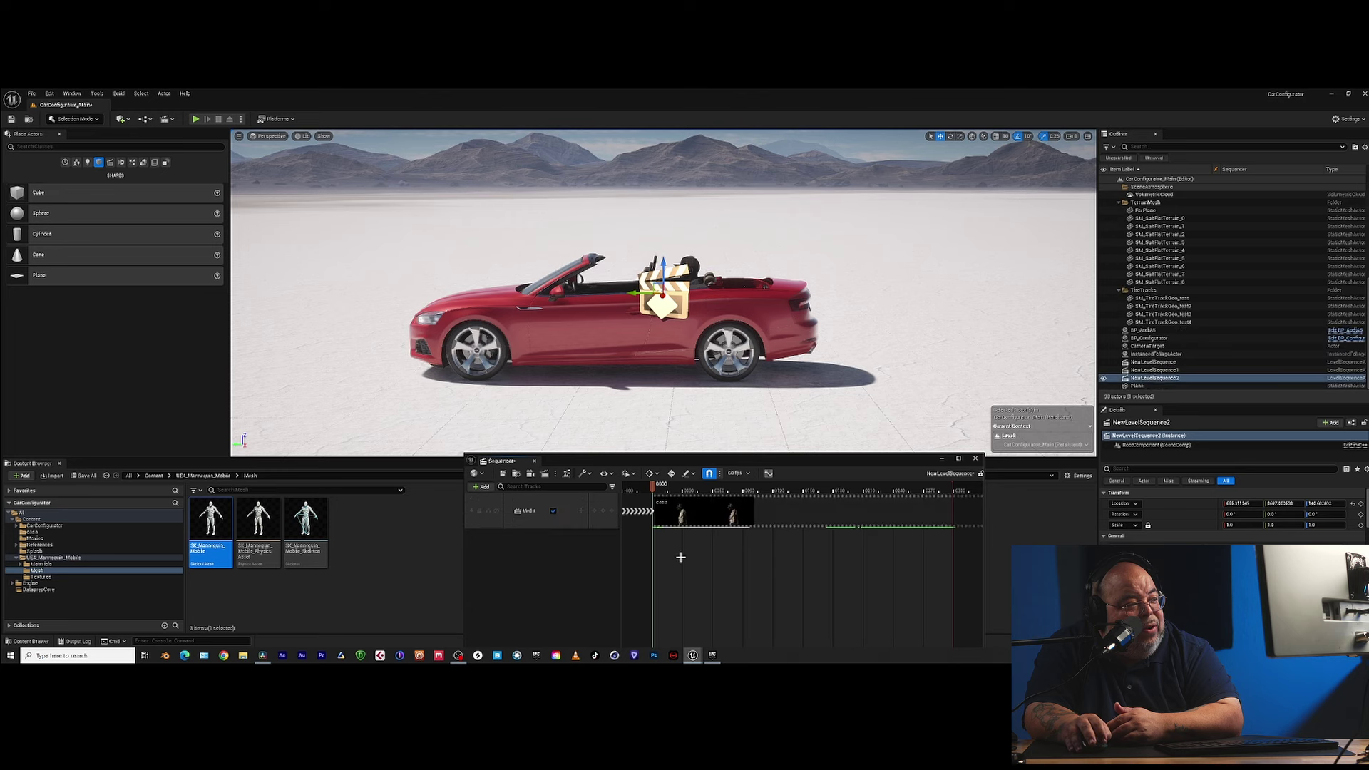
- Assign the casa2_Video media texture to the casa clip on the media track
{"action": "right_click", "coordinate": [746, 512]}
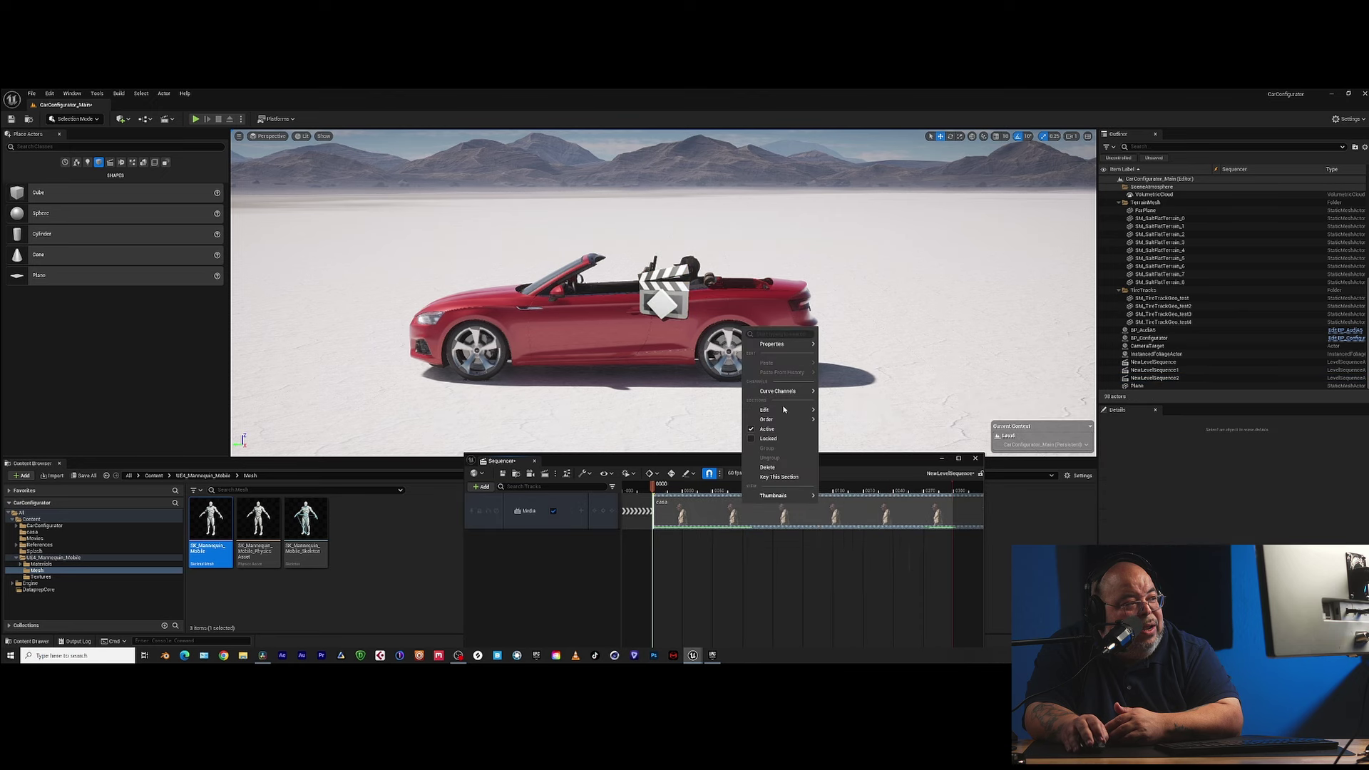
{"action": "mouse_move", "coordinate": [781, 344]}
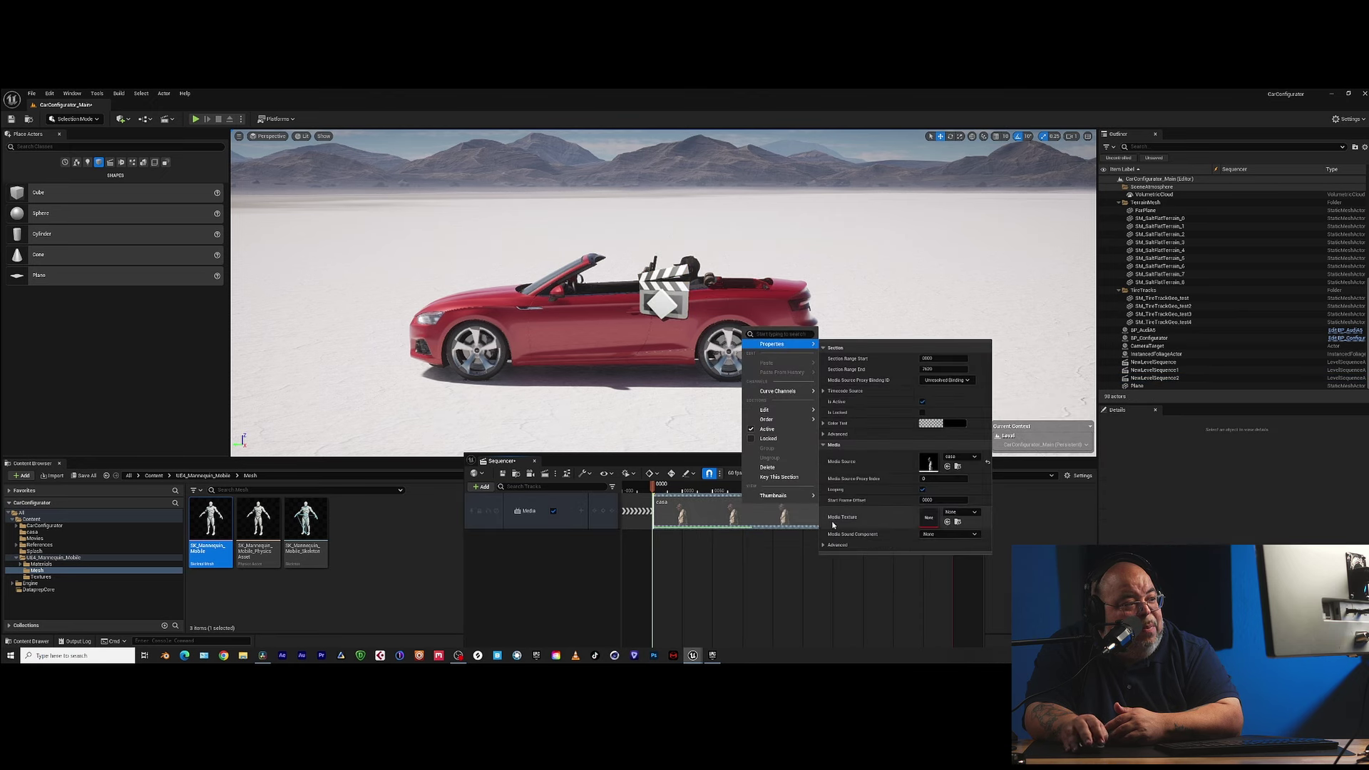
{"action": "left_click", "coordinate": [951, 512]}
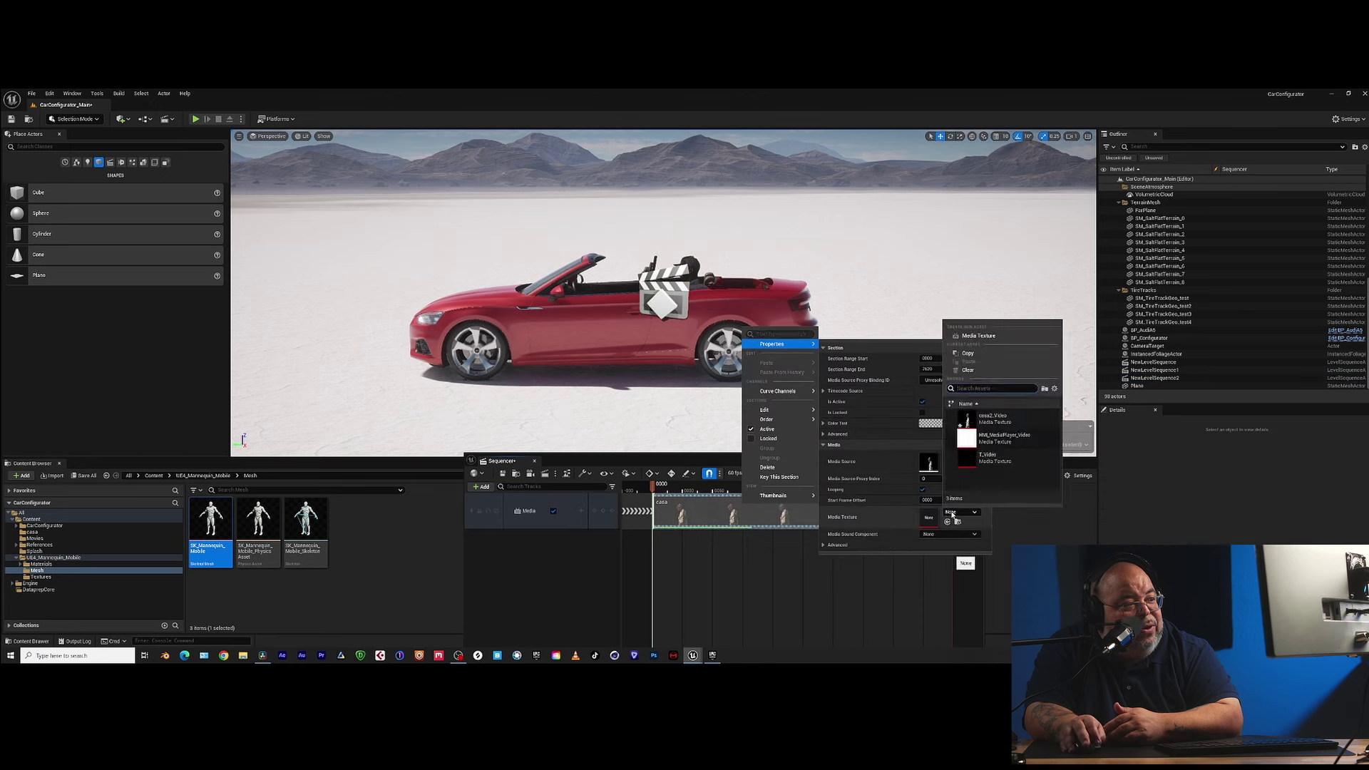
{"action": "left_click", "coordinate": [960, 426]}
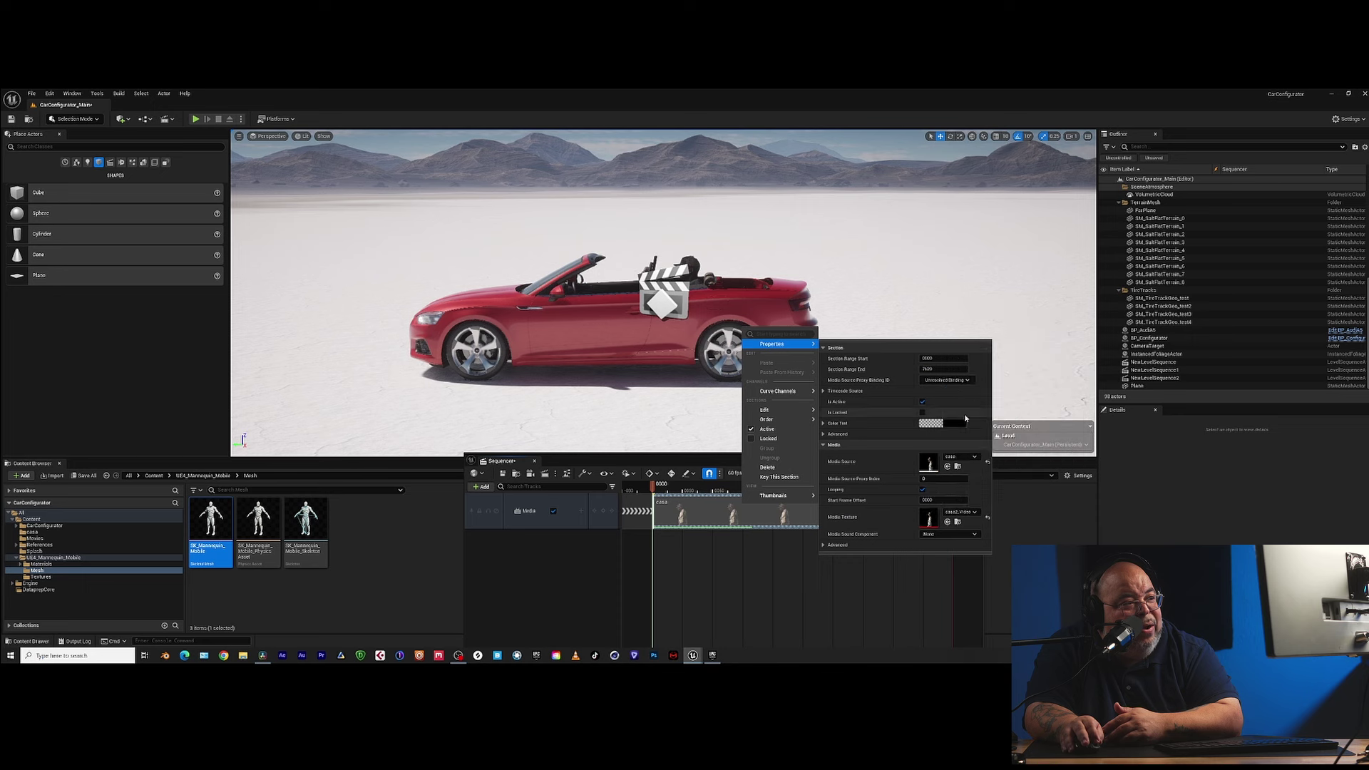
{"action": "left_click", "coordinate": [698, 464]}
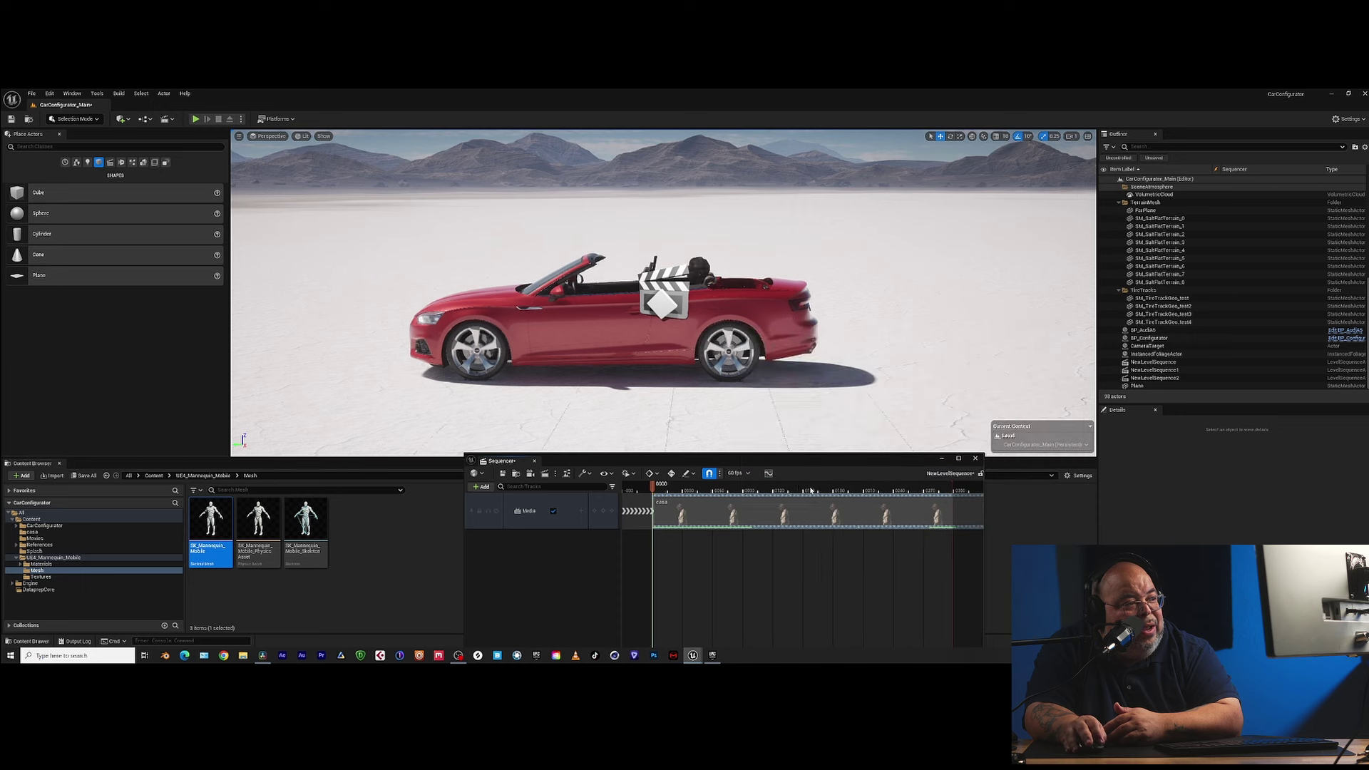
- Scrub through the clip to frame 220 and move the level sequence actor off the car to open ground behind it
{"action": "left_click_drag", "start_coordinate": [811, 490], "coordinate": [892, 490]}
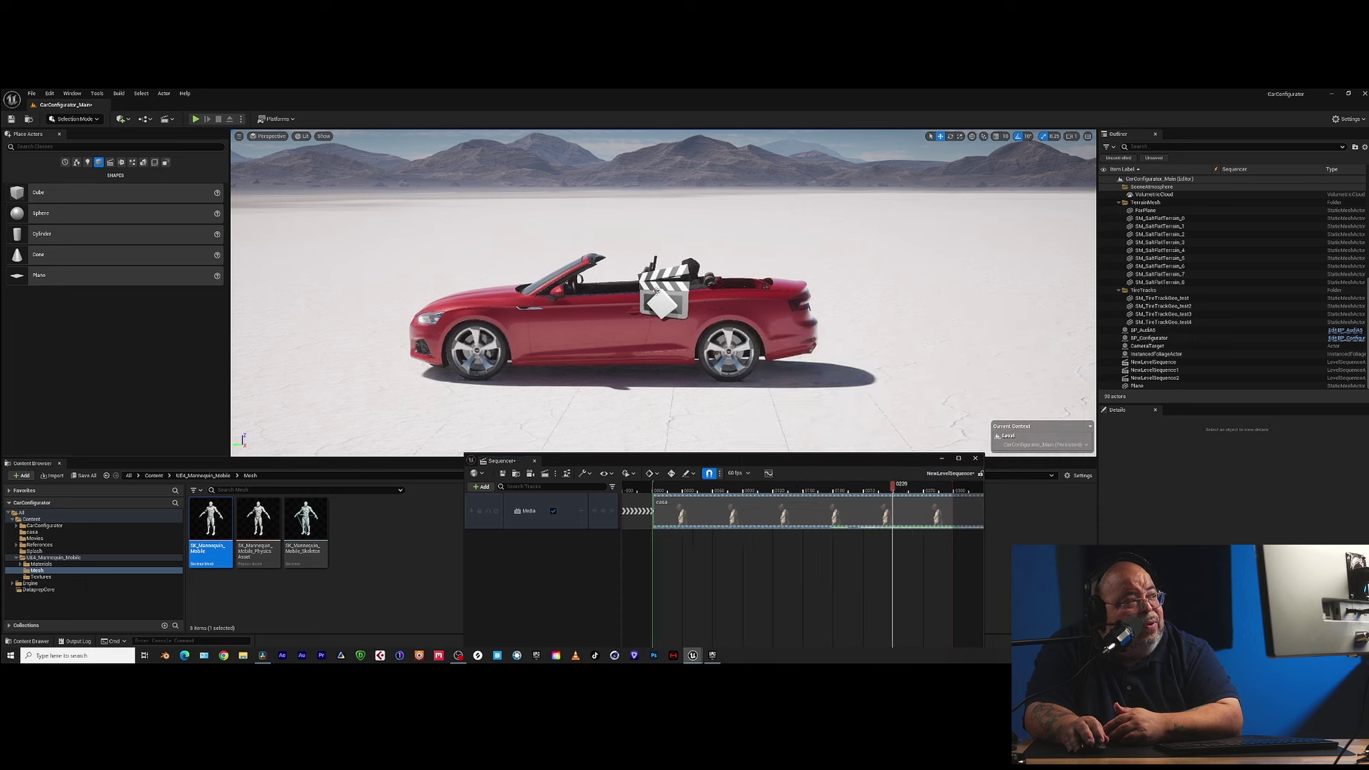
{"action": "left_click", "coordinate": [656, 292]}
{"action": "left_click_drag", "start_coordinate": [657, 293], "coordinate": [829, 350]}
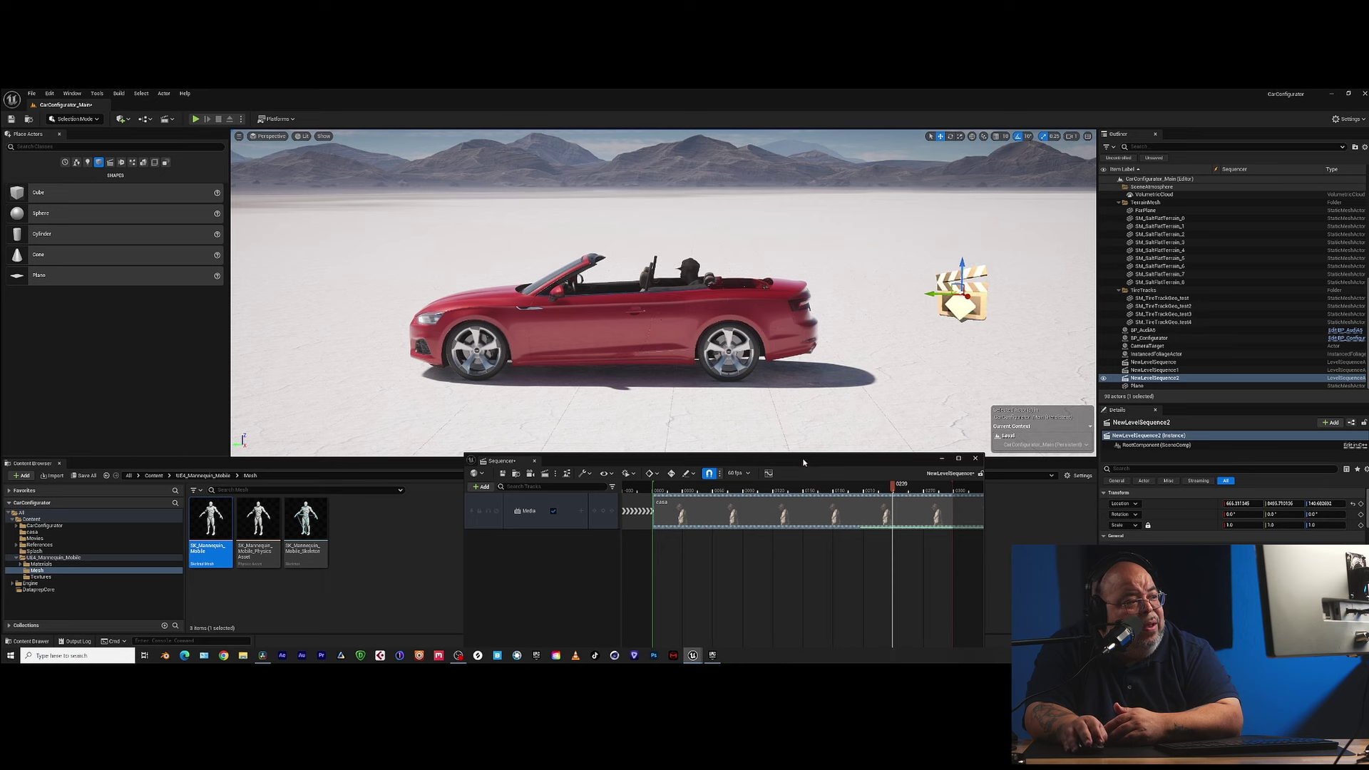
- Set the timeline's view range end to 9999 and extend the sequence's playback end well into the clip
{"action": "left_click_drag", "start_coordinate": [804, 462], "coordinate": [688, 388]}
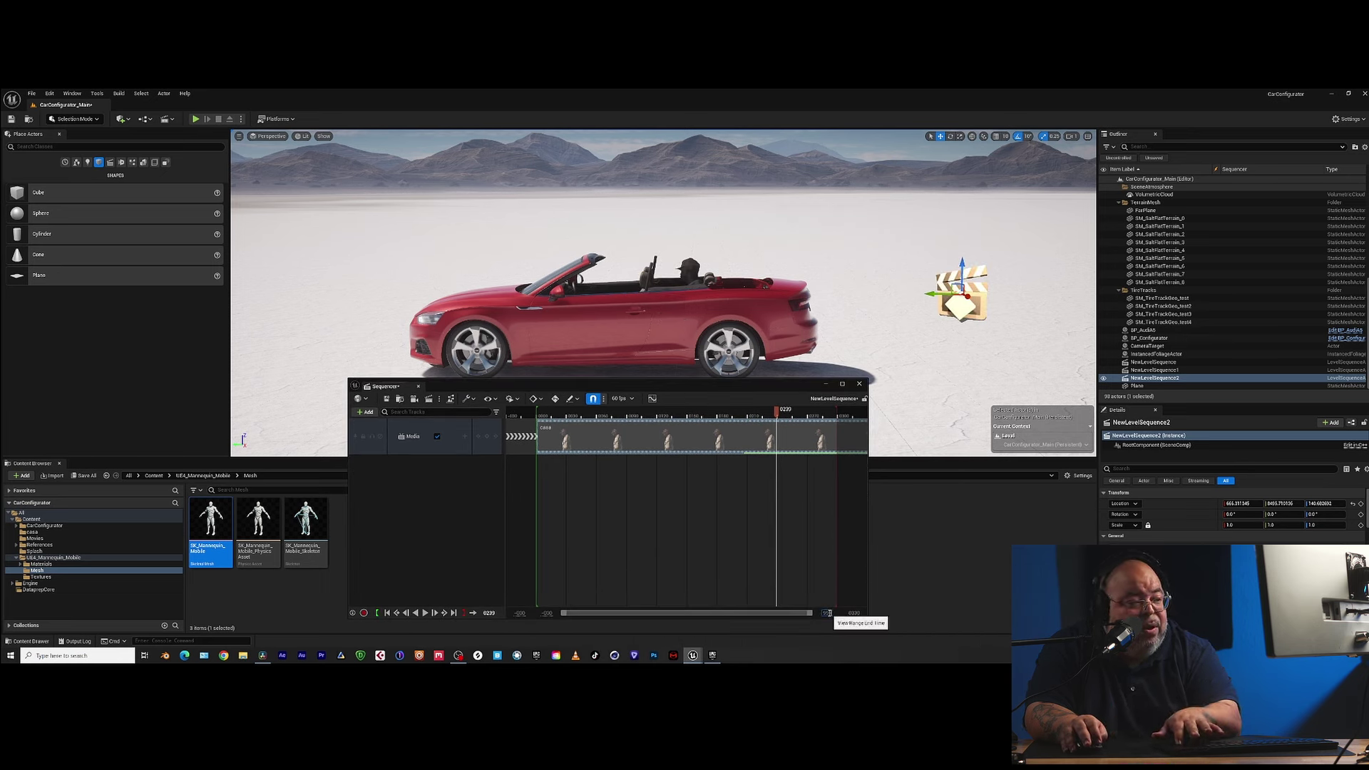
{"action": "type", "text": "9999"}
{"action": "key", "text": "Return"}
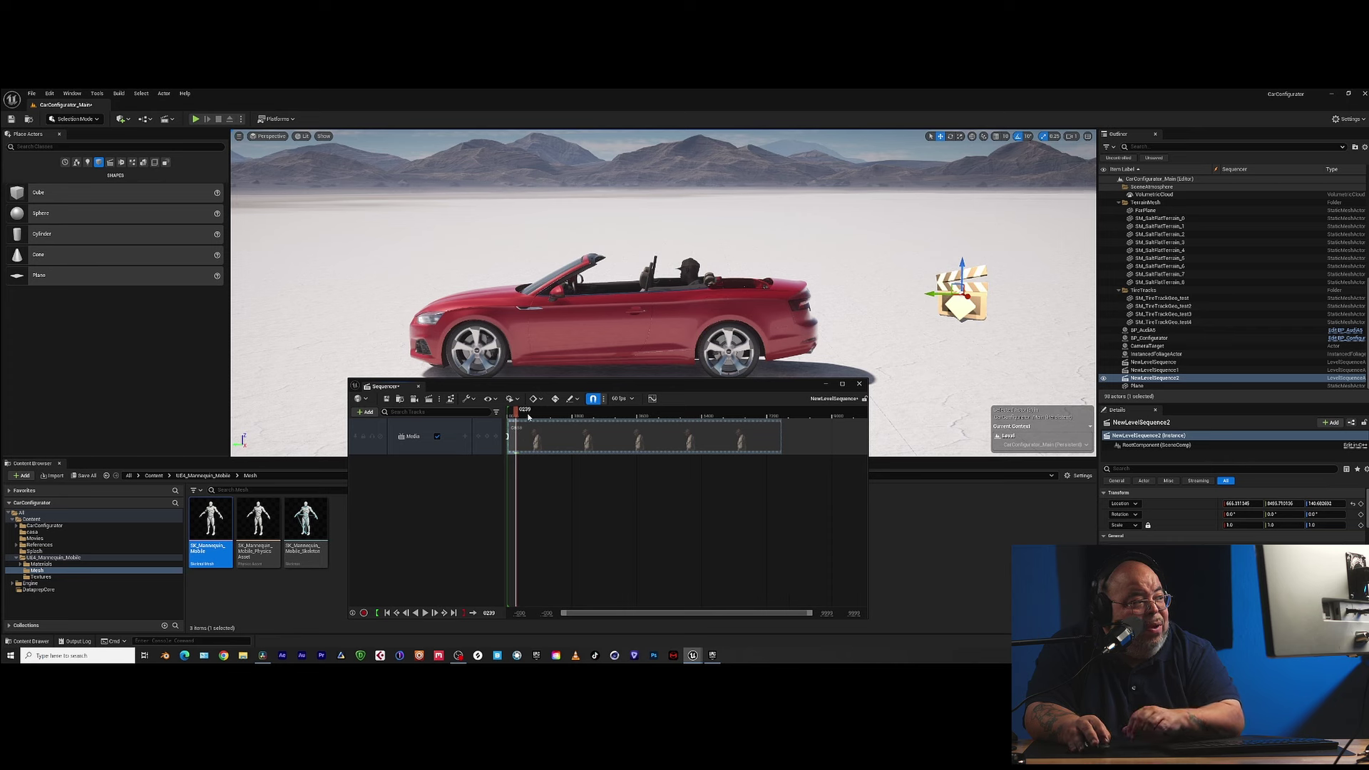
{"action": "left_click_drag", "start_coordinate": [529, 416], "coordinate": [681, 414]}
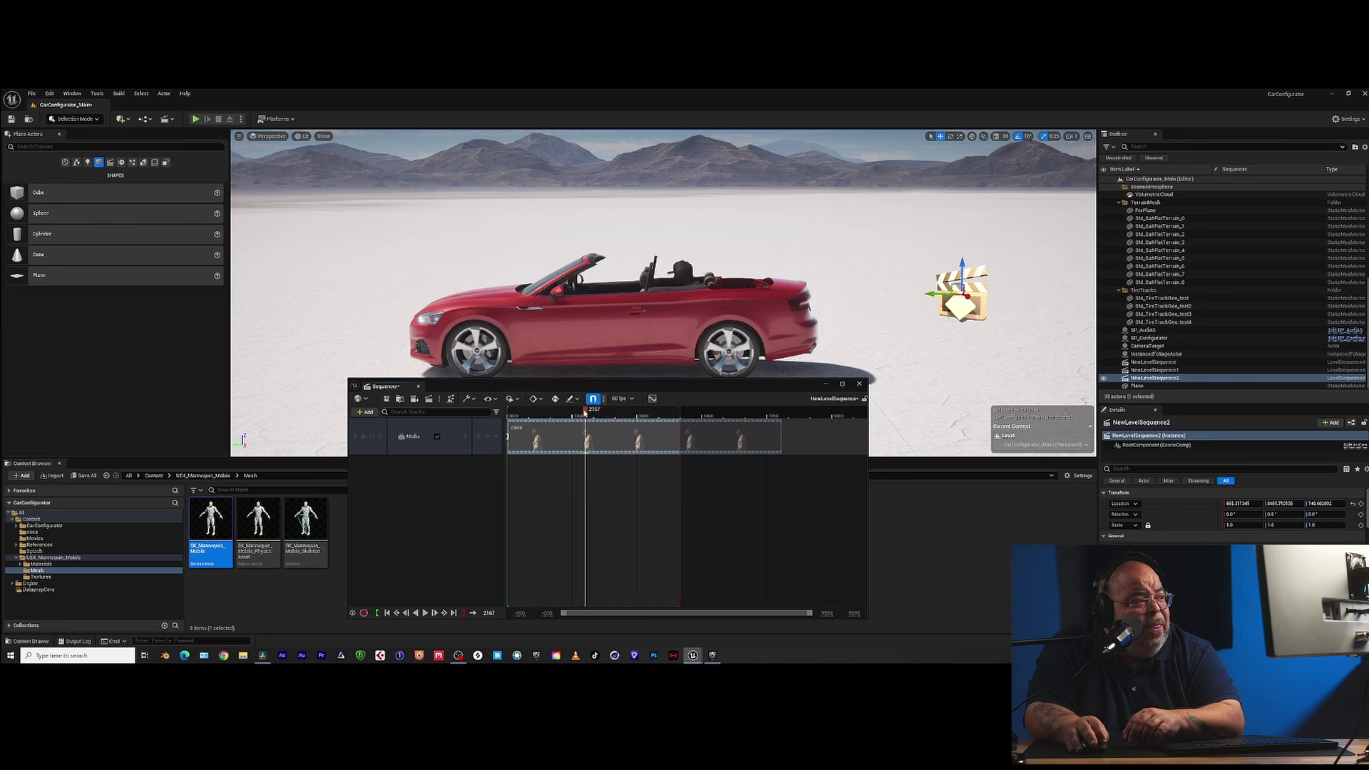
- Scrub back through the clip, shorten the playback range to its opening part, and return the playhead near the start
{"action": "mouse_move", "coordinate": [585, 412]}
{"action": "left_mouse_down"}
{"action": "mouse_move", "coordinate": [607, 412]}
{"action": "mouse_move", "coordinate": [503, 422]}
{"action": "mouse_move", "coordinate": [541, 414]}
{"action": "left_mouse_up"}
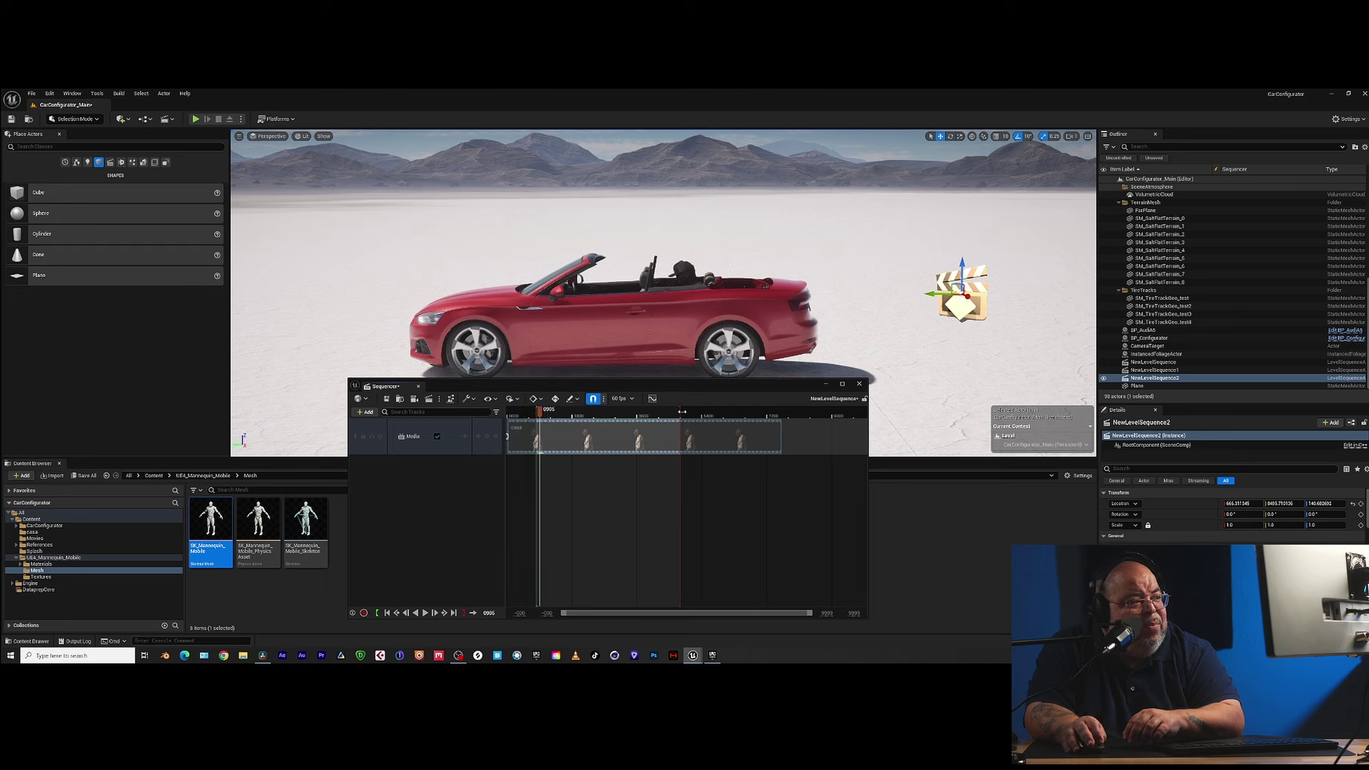
{"action": "mouse_move", "coordinate": [682, 412]}
{"action": "left_mouse_down"}
{"action": "mouse_move", "coordinate": [541, 413]}
{"action": "mouse_move", "coordinate": [561, 412]}
{"action": "left_mouse_up"}
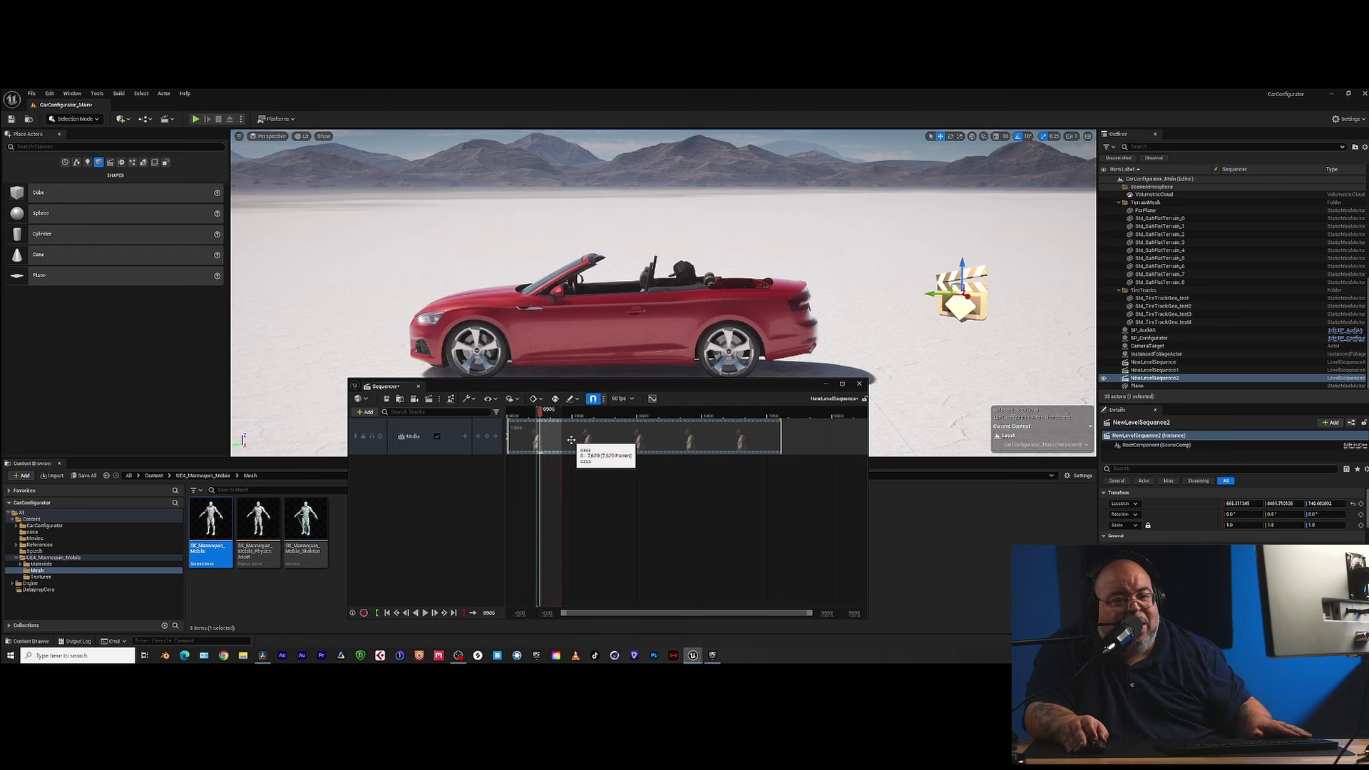
{"action": "scroll", "coordinate": [571, 440], "scroll_direction": "up", "scroll_amount": 6, "text": "ctrl"}
{"action": "mouse_move", "coordinate": [541, 414]}
{"action": "left_mouse_down"}
{"action": "mouse_move", "coordinate": [528, 418]}
{"action": "mouse_move", "coordinate": [667, 414]}
{"action": "mouse_move", "coordinate": [526, 418]}
{"action": "left_mouse_up"}
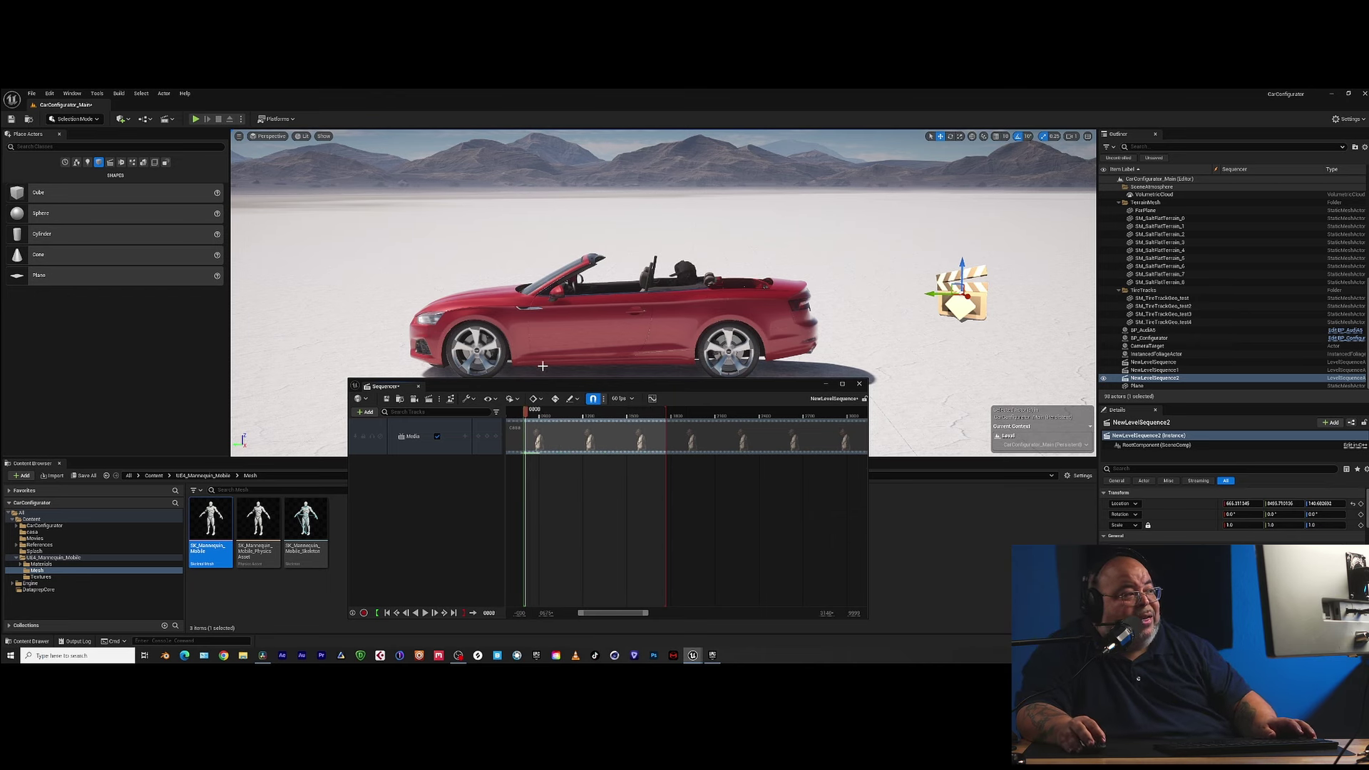
{"action": "left_click_drag", "start_coordinate": [542, 384], "coordinate": [590, 472]}
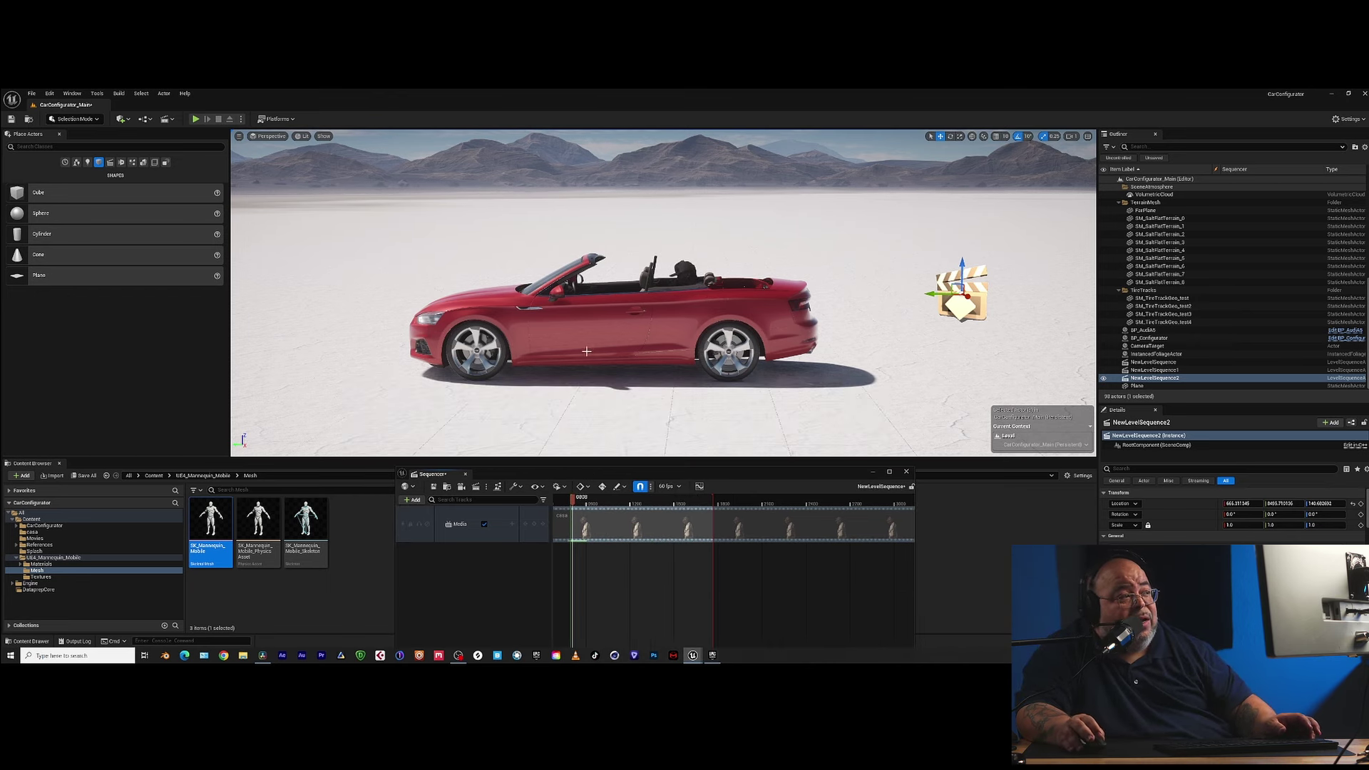
- Rename the video plane actor as casa
{"action": "left_click", "coordinate": [779, 309]}
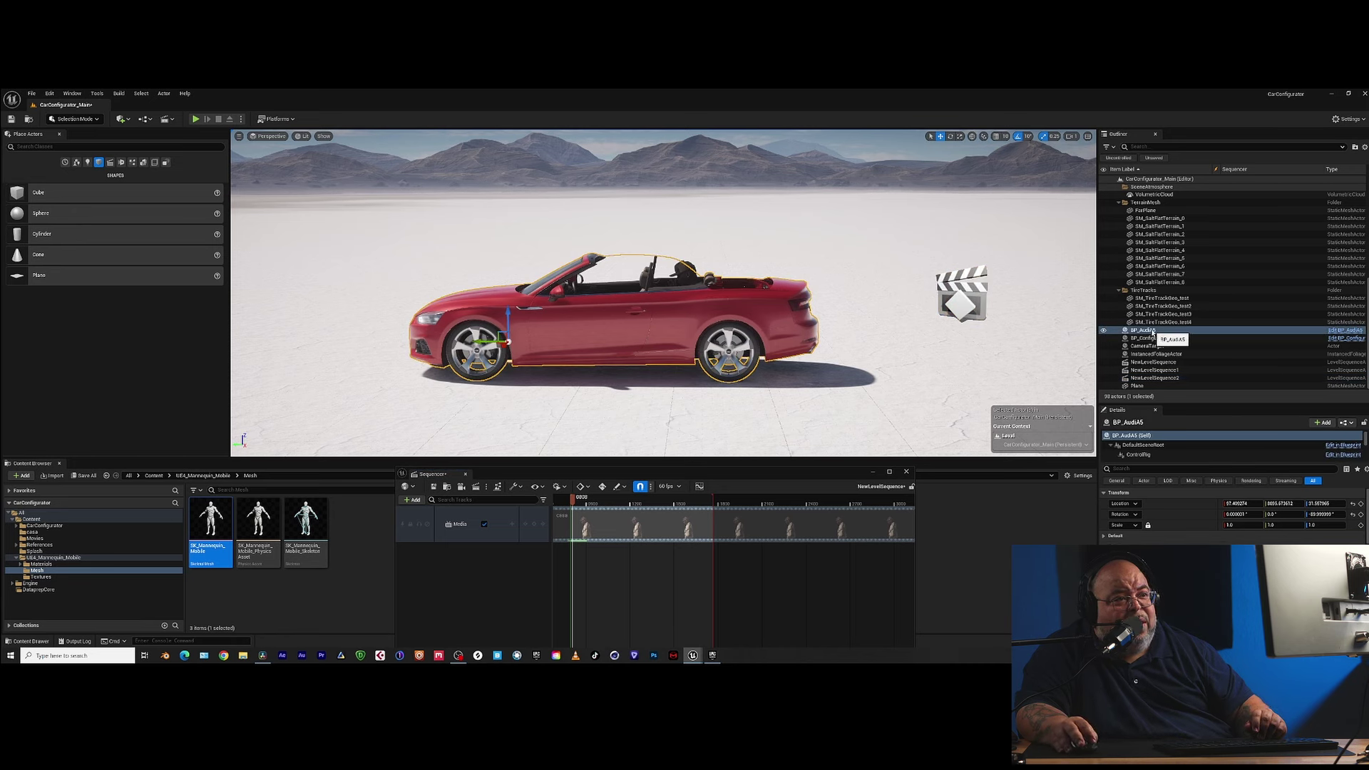
{"action": "left_click", "coordinate": [1156, 386]}
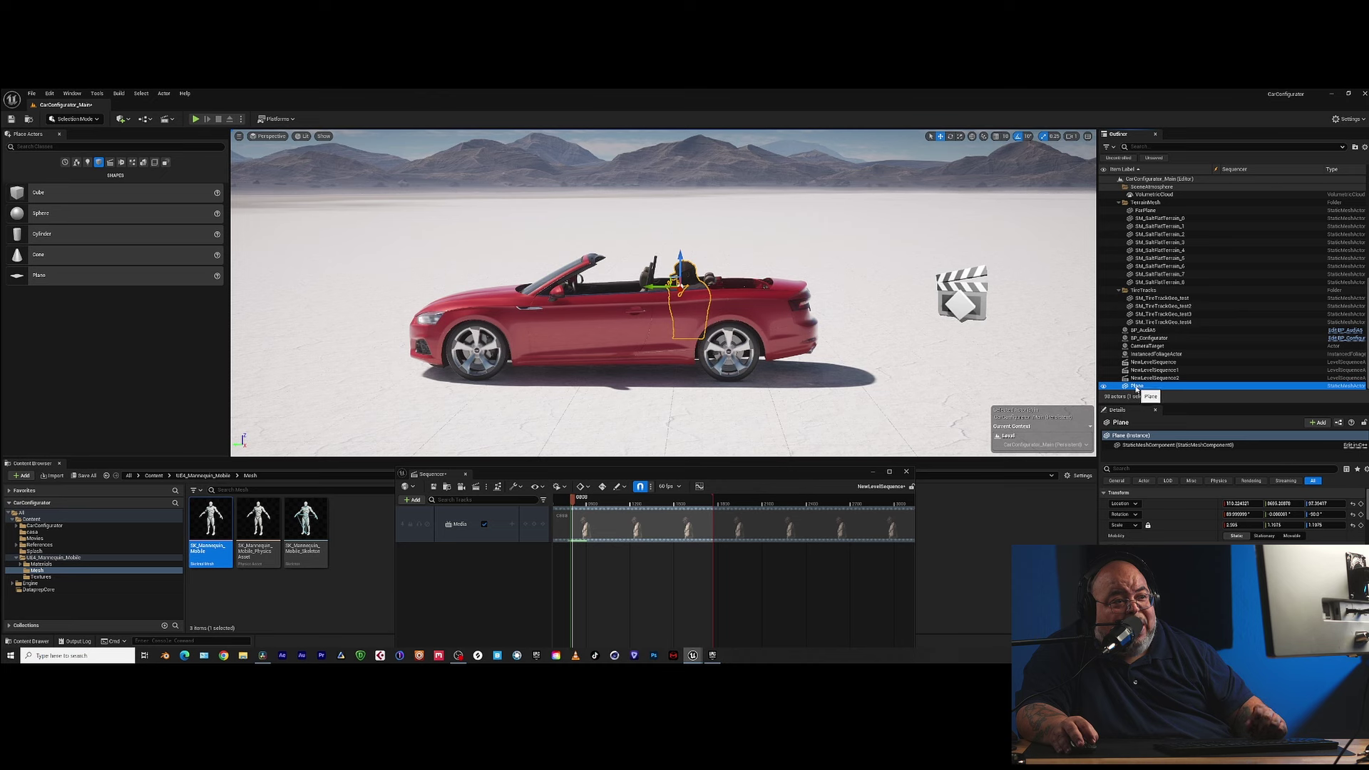
{"action": "left_click", "coordinate": [1137, 386]}
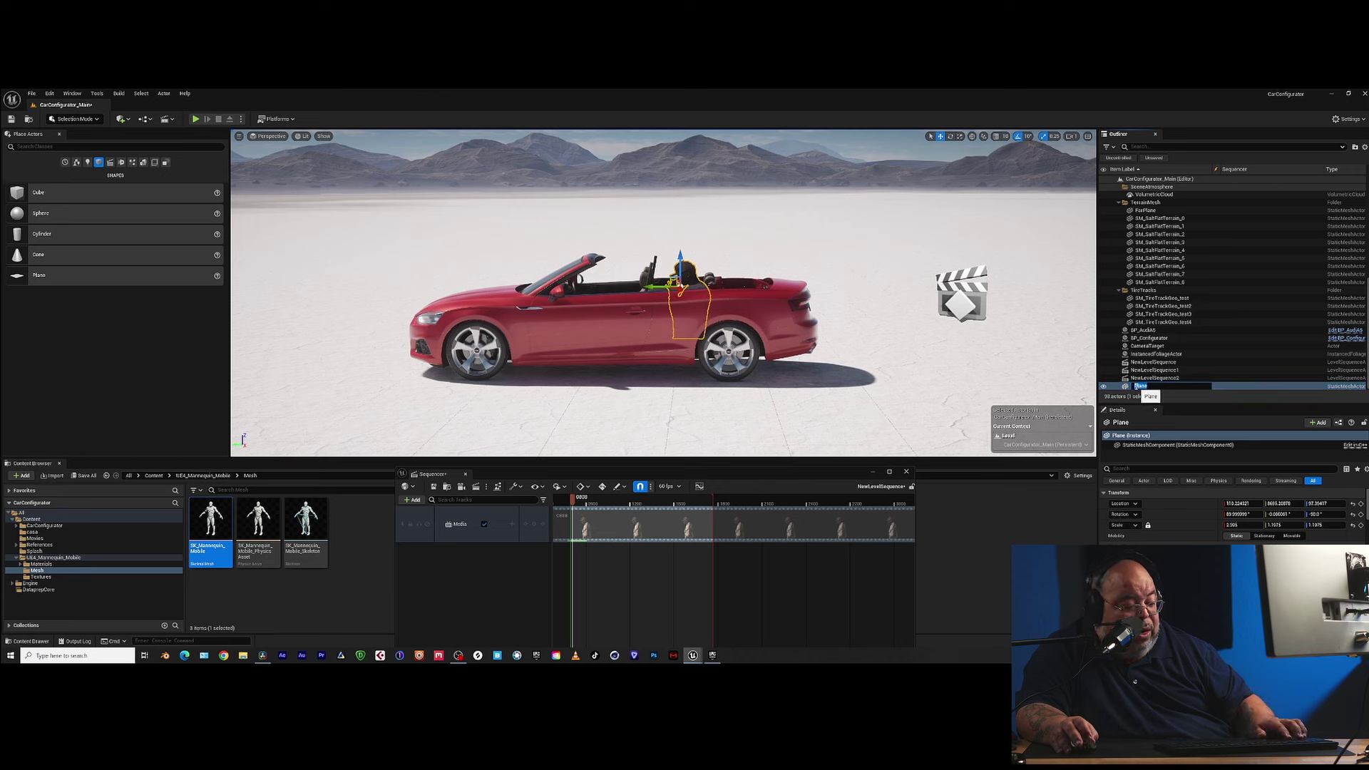
{"action": "type", "text": "casa"}
{"action": "key", "text": "Return"}
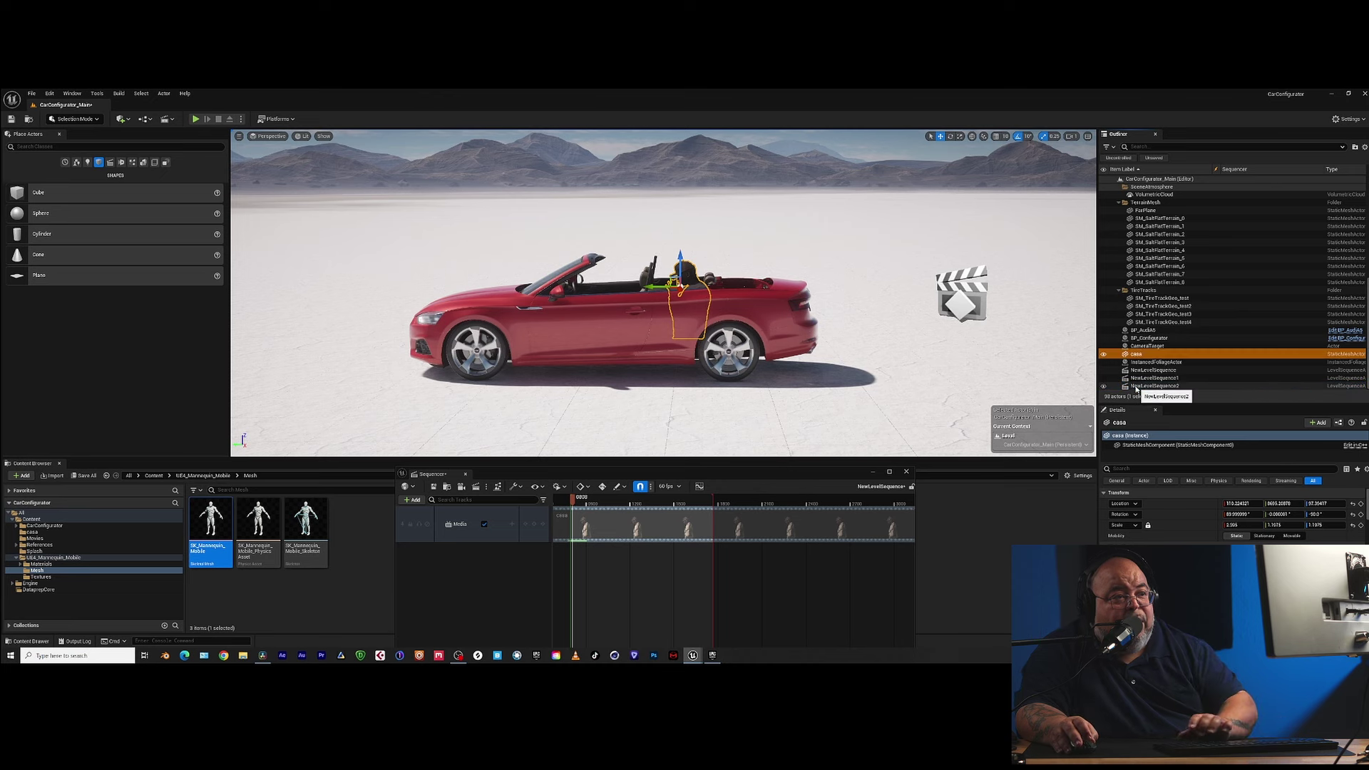
- Attach the BP_AudiA5 car actor to the casa plane as its child
{"action": "left_click", "coordinate": [1153, 354]}
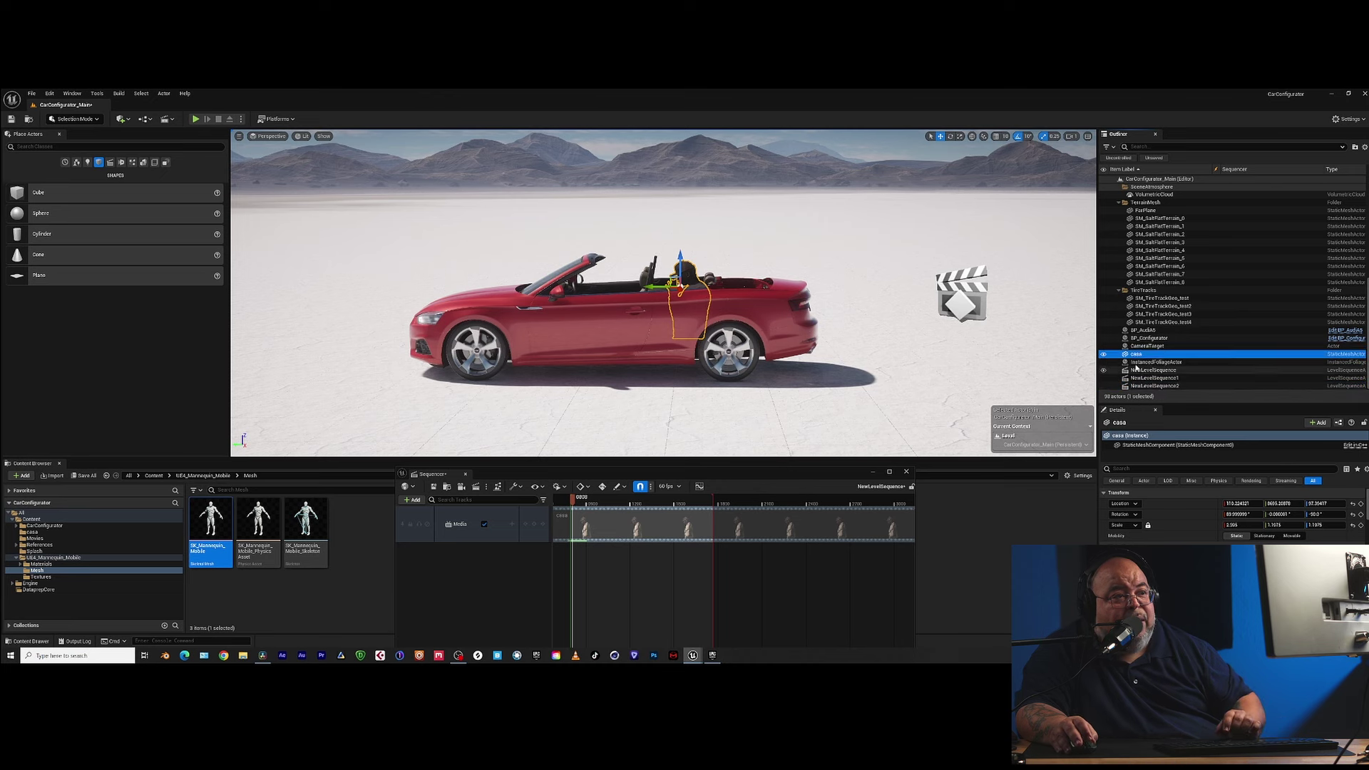
{"action": "left_click", "coordinate": [1145, 331]}
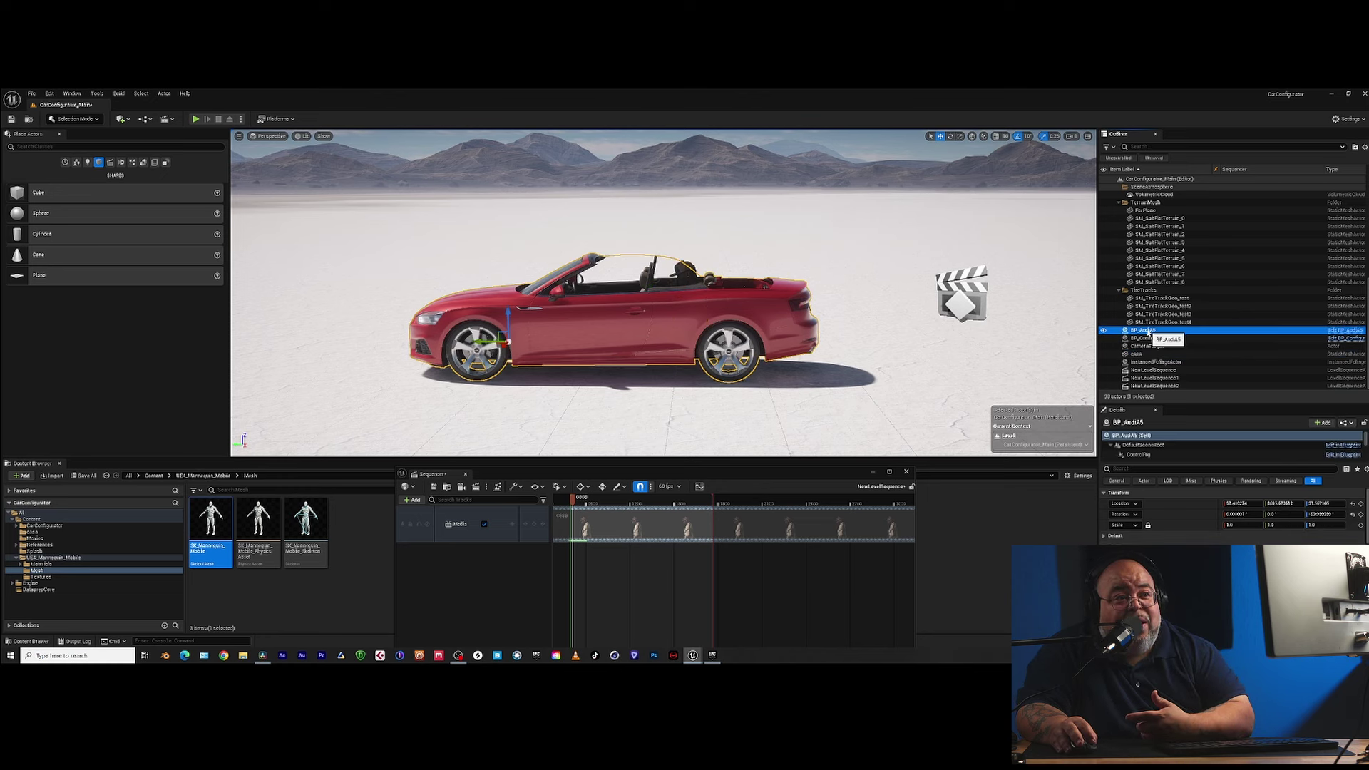
{"action": "left_click_drag", "start_coordinate": [1145, 333], "coordinate": [1147, 342]}
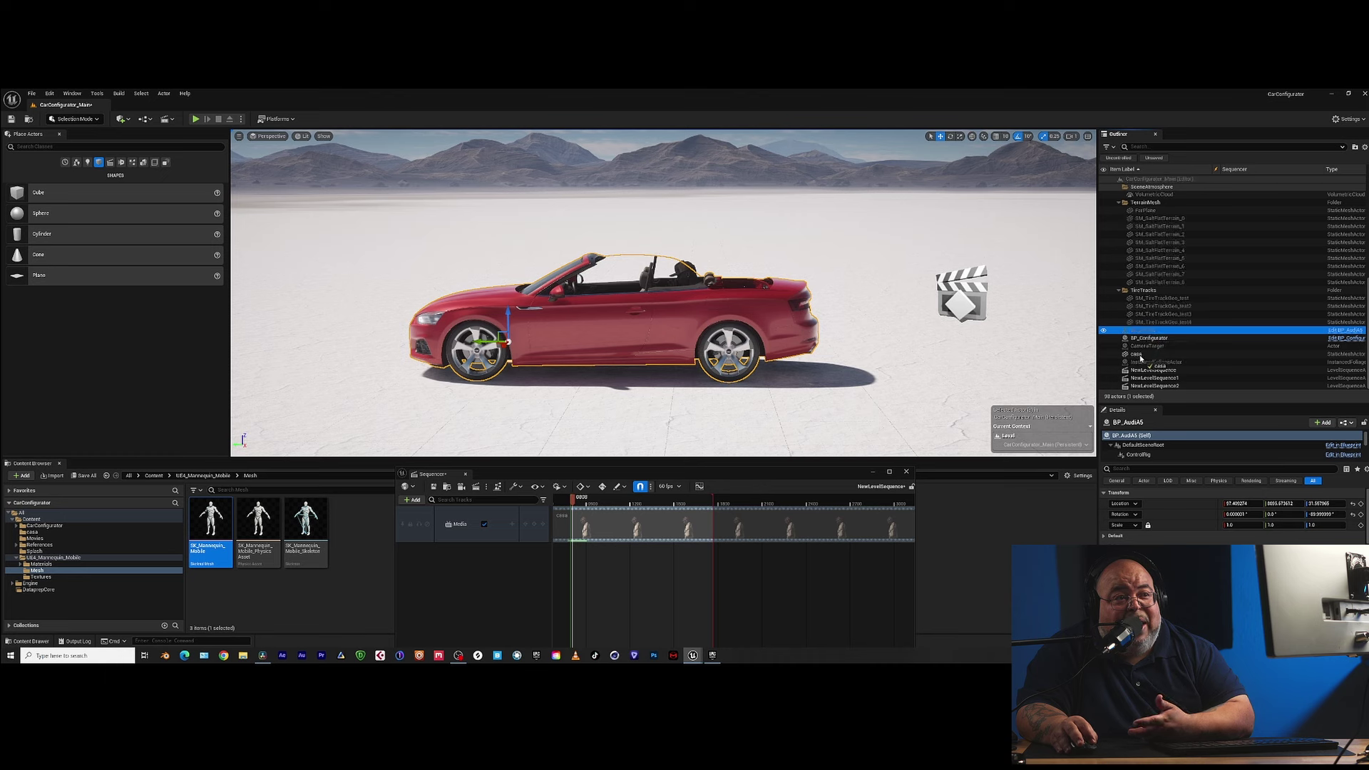
{"action": "left_click_drag", "start_coordinate": [1138, 357], "coordinate": [1138, 355]}
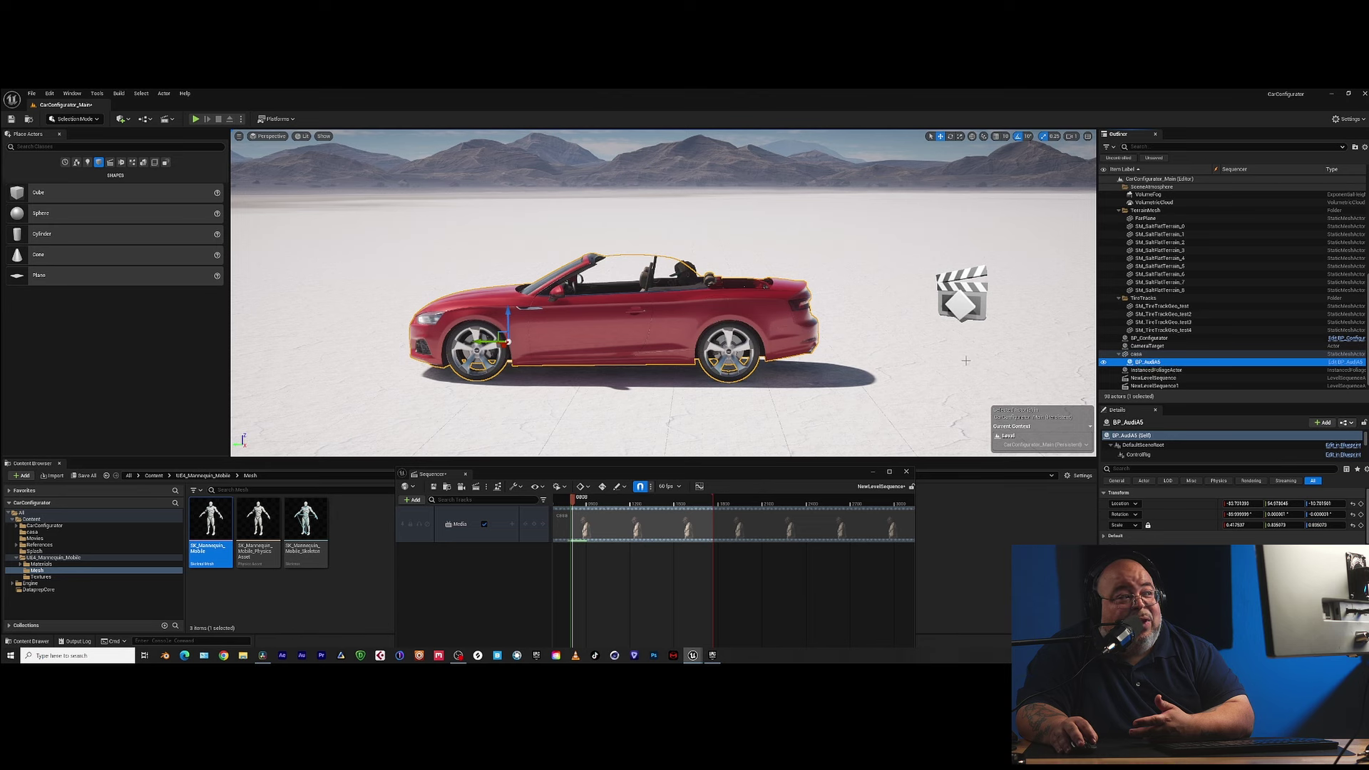
- Slide the car backward along its length until the figure sits at the front seat behind the windshield
{"action": "left_click", "coordinate": [476, 342]}
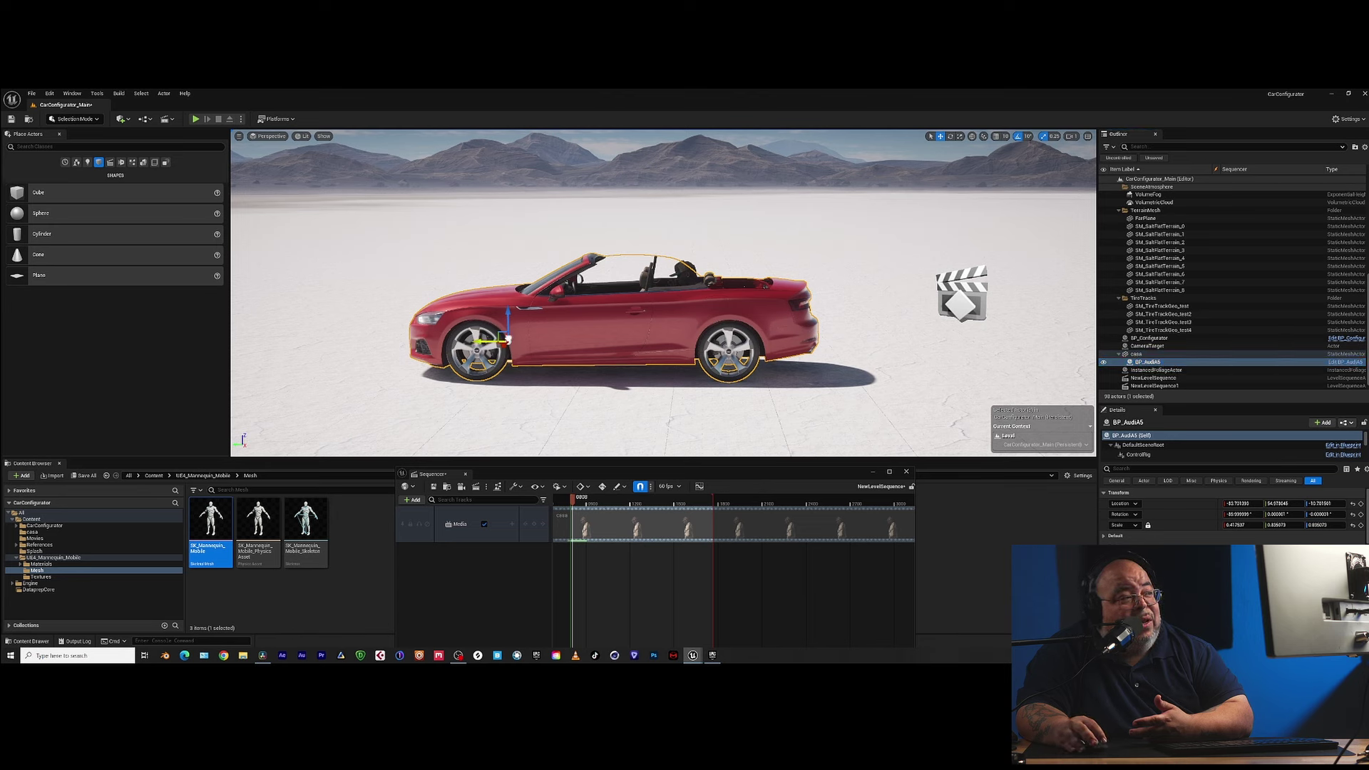
{"action": "left_click_drag", "start_coordinate": [510, 339], "coordinate": [588, 339]}
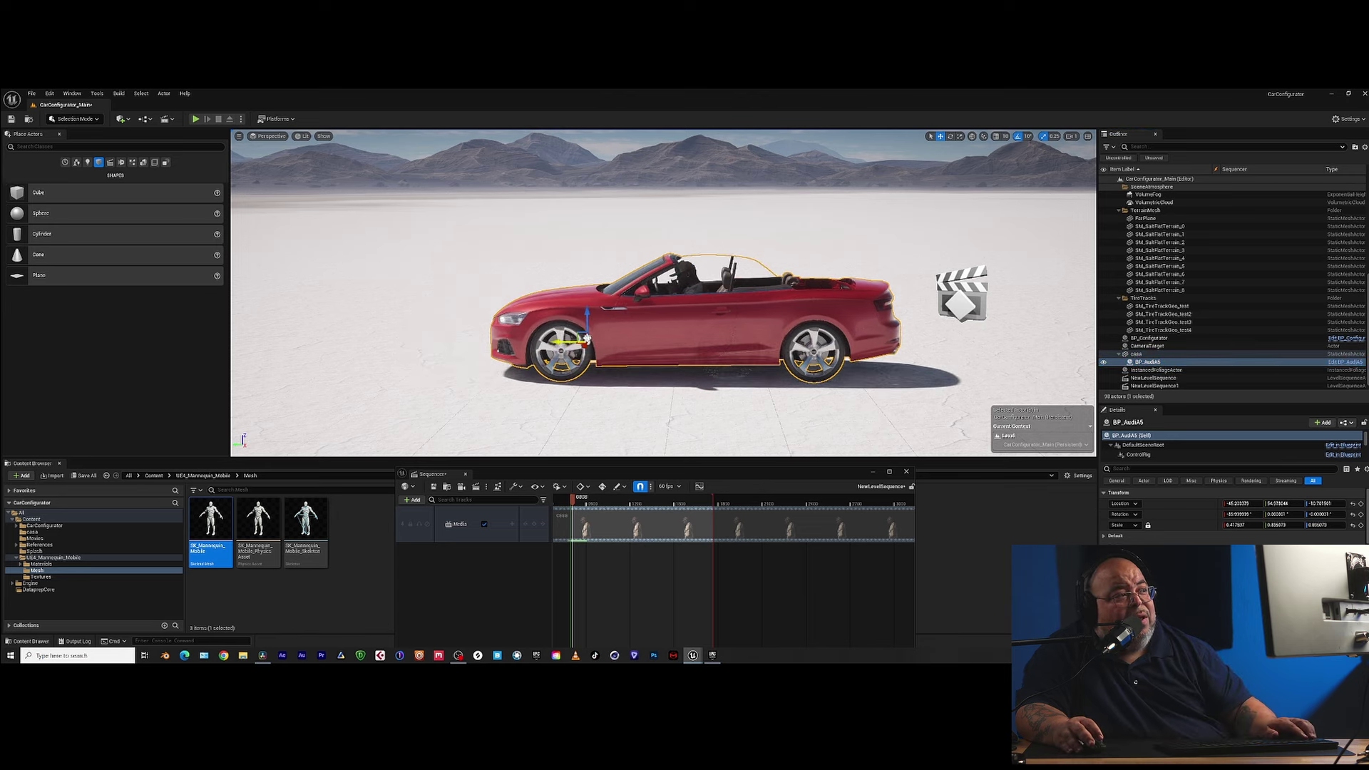
- Undo the last car slide, then move the casa plane with its attached car backward along the car's length and clear the selection
{"action": "key", "text": "ctrl+z"}
{"action": "left_click", "coordinate": [1137, 355]}
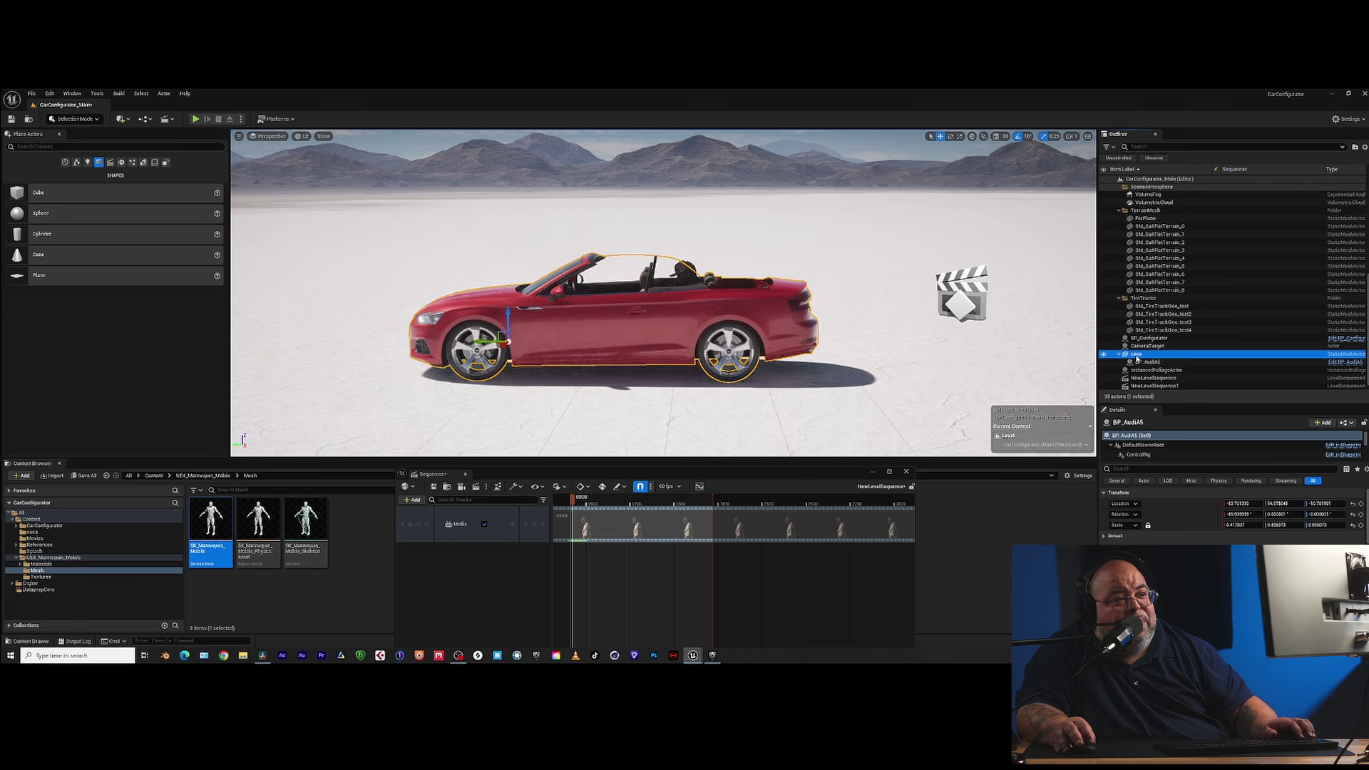
{"action": "left_click", "coordinate": [651, 288]}
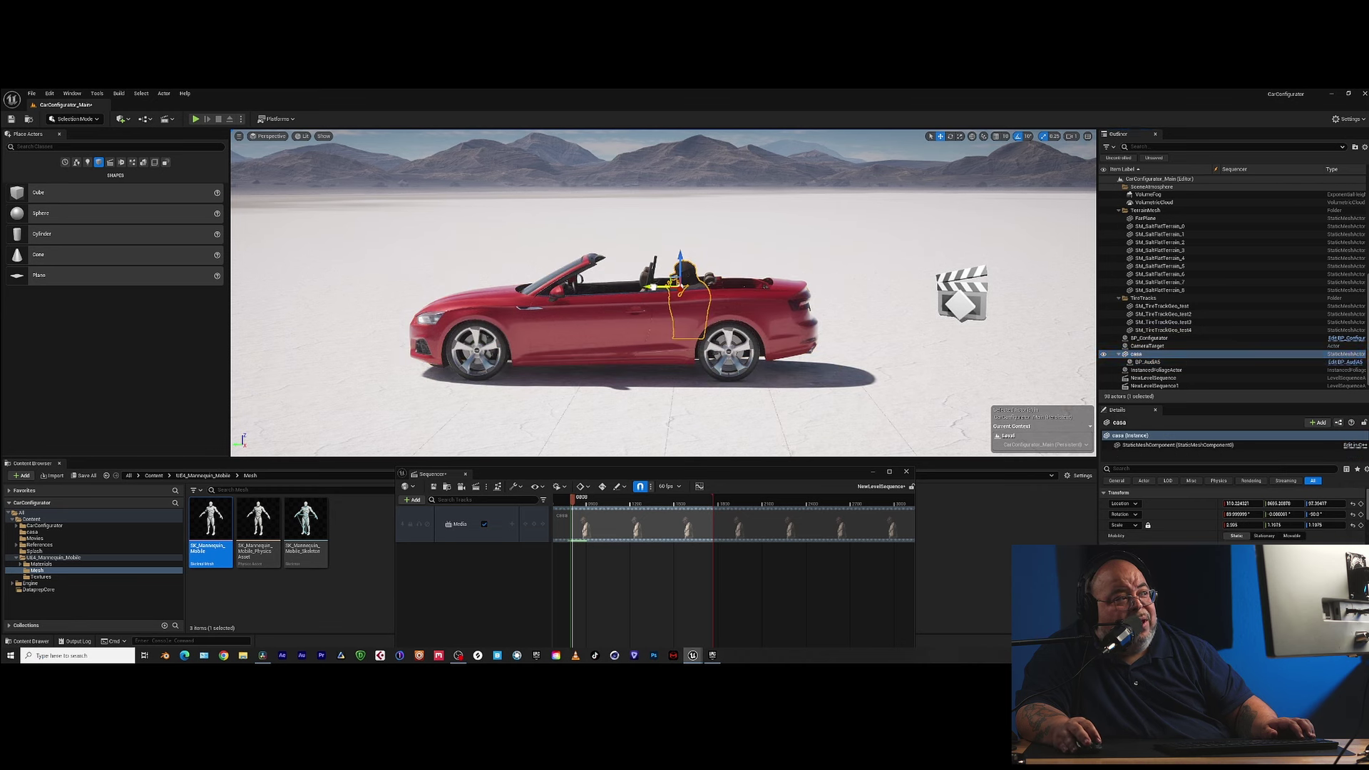
{"action": "left_click_drag", "start_coordinate": [651, 287], "coordinate": [792, 287]}
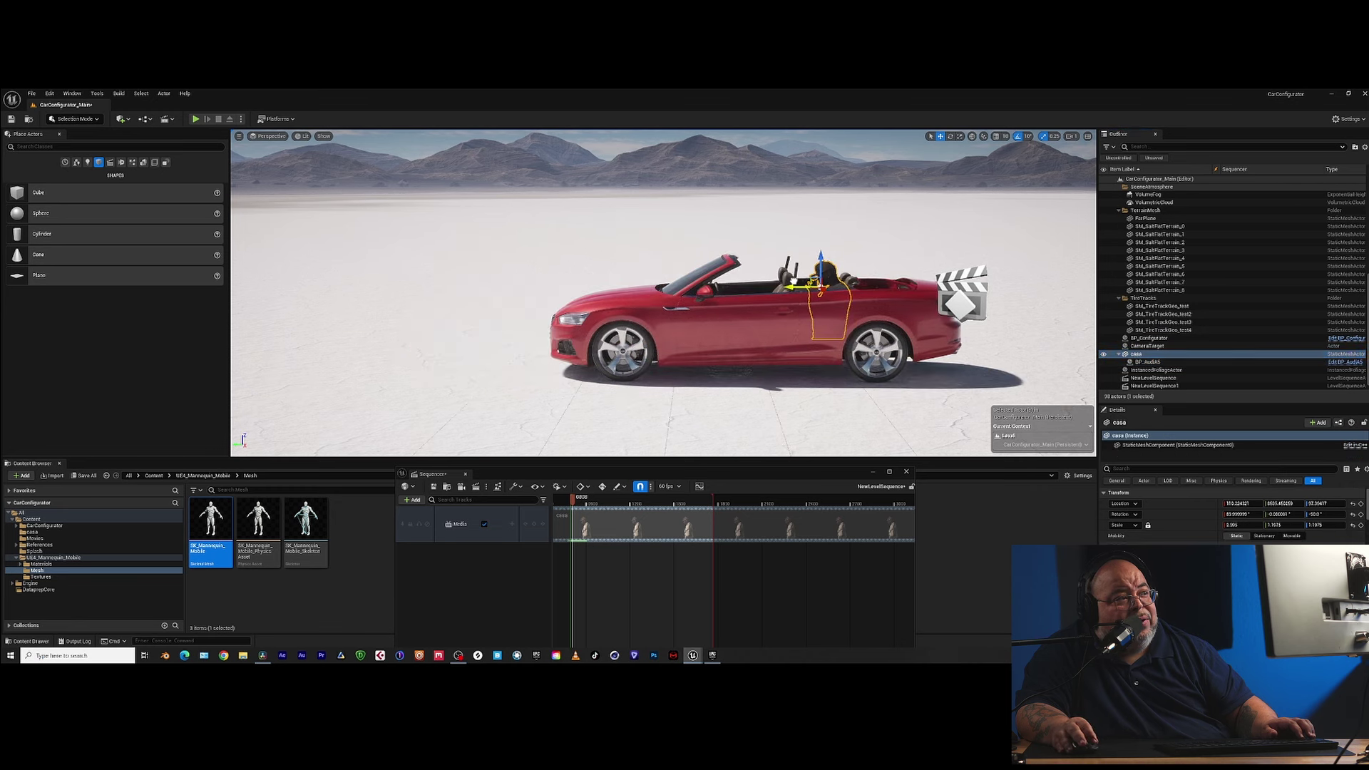
{"action": "key", "text": "ctrl+z"}
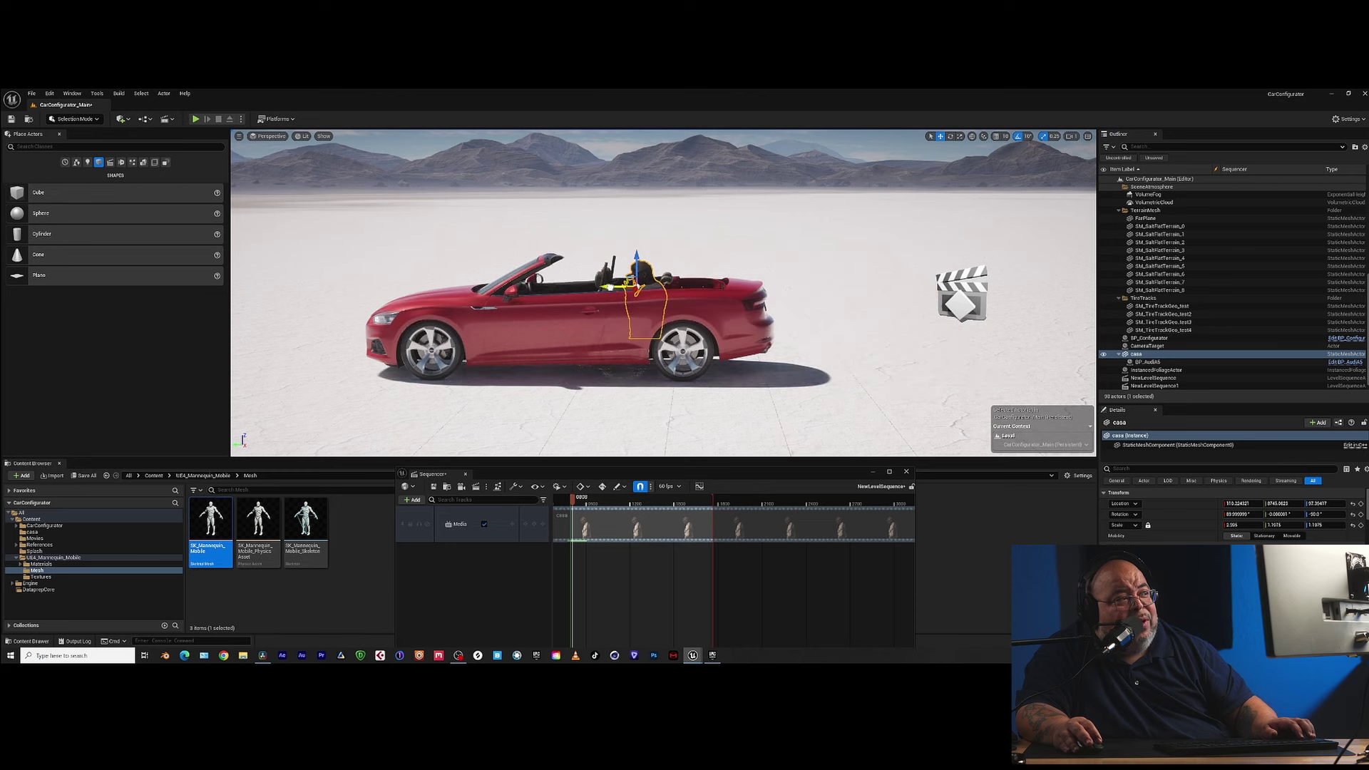
{"action": "left_click_drag", "start_coordinate": [628, 287], "coordinate": [764, 287]}
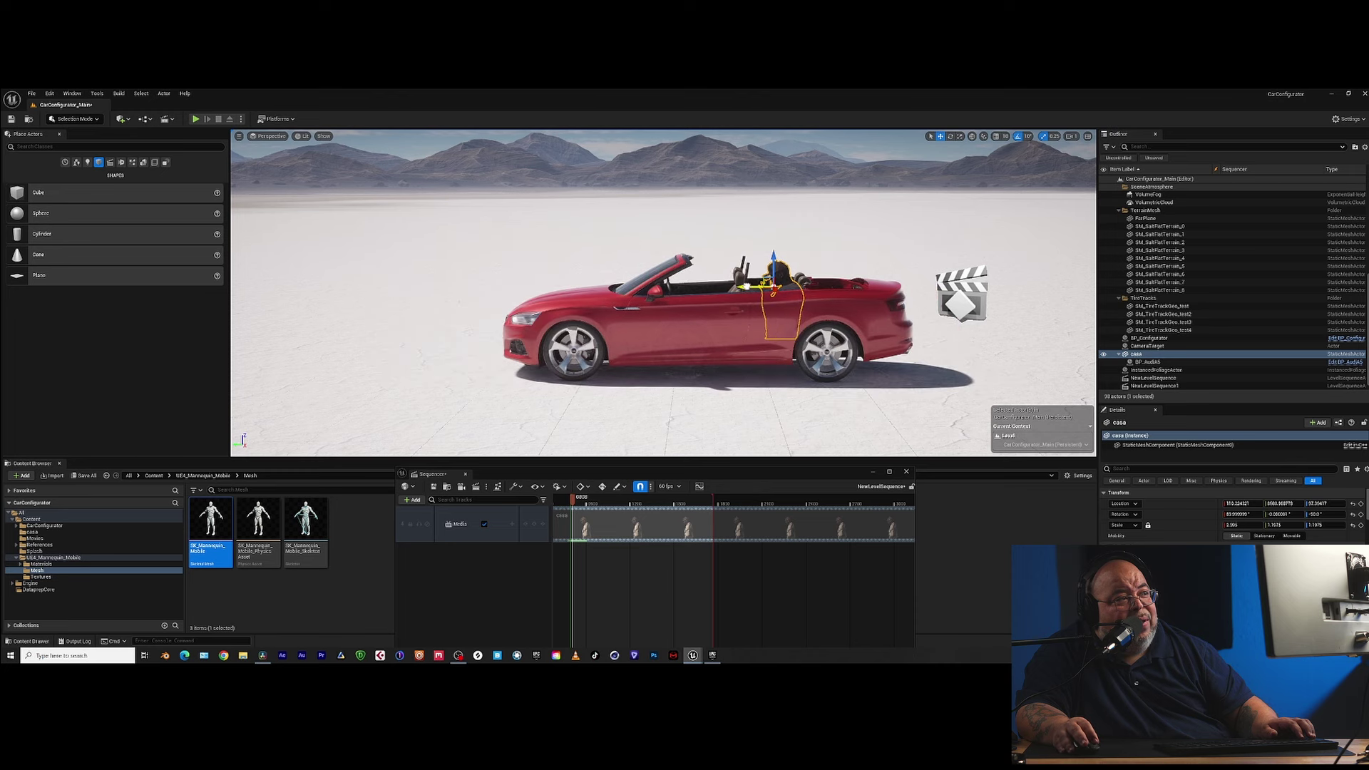
{"action": "left_click", "coordinate": [744, 255]}
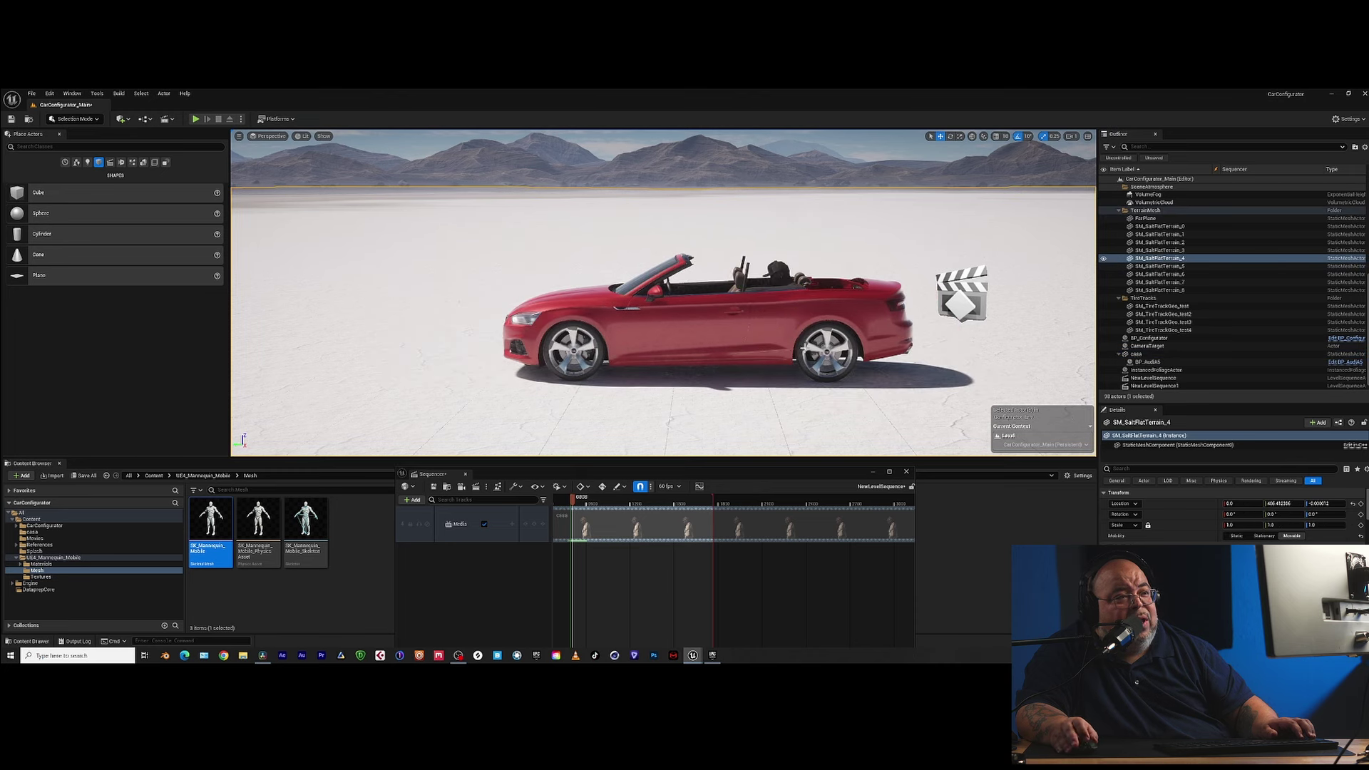
- Place a Cine Camera Actor beside the car and turn it about 180° so it faces the car's side
{"action": "scroll", "coordinate": [808, 361], "scroll_direction": "down", "scroll_amount": 2}
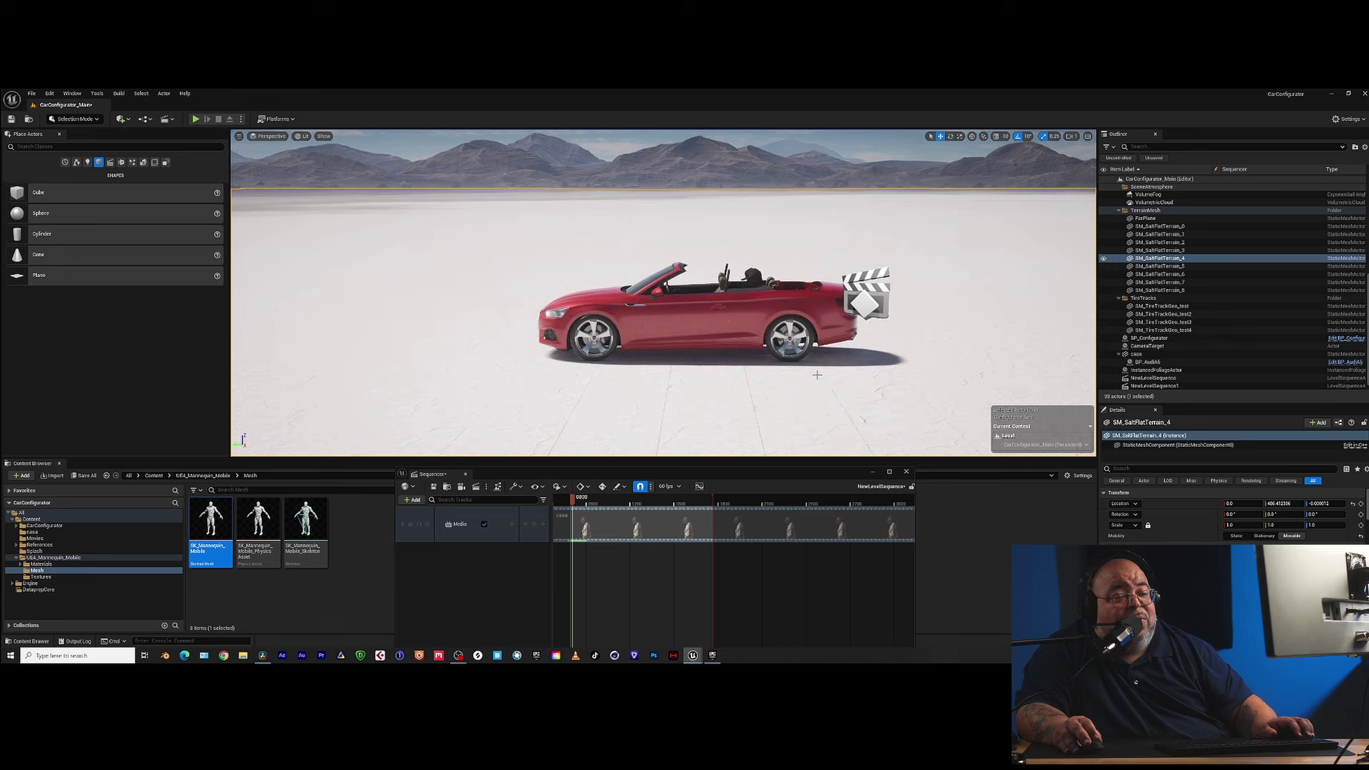
{"action": "mouse_move", "coordinate": [817, 375]}
{"action": "right_mouse_down"}
{"action": "mouse_move", "coordinate": [754, 374]}
{"action": "mouse_move", "coordinate": [806, 380]}
{"action": "mouse_move", "coordinate": [777, 371]}
{"action": "mouse_move", "coordinate": [795, 366]}
{"action": "right_mouse_up"}
{"action": "key", "text": "d"}
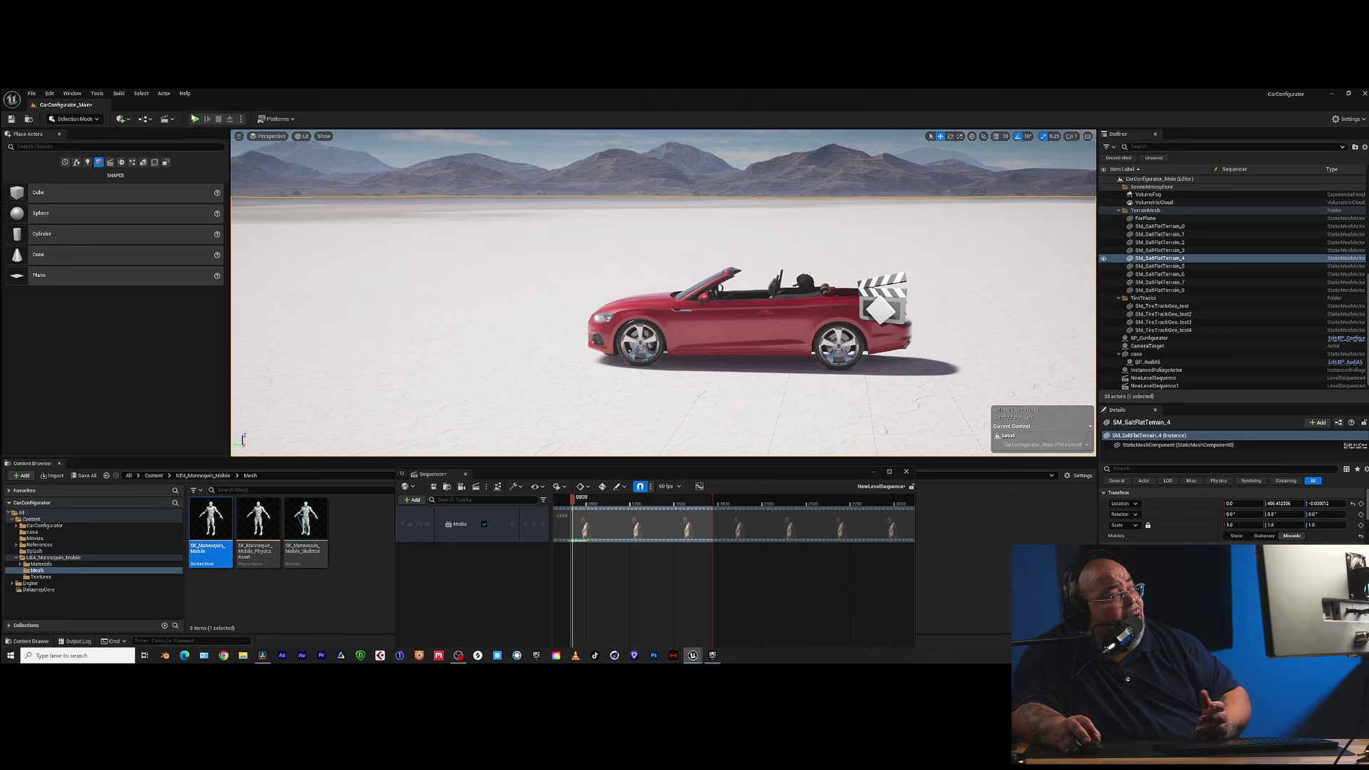
{"action": "left_click", "coordinate": [109, 161]}
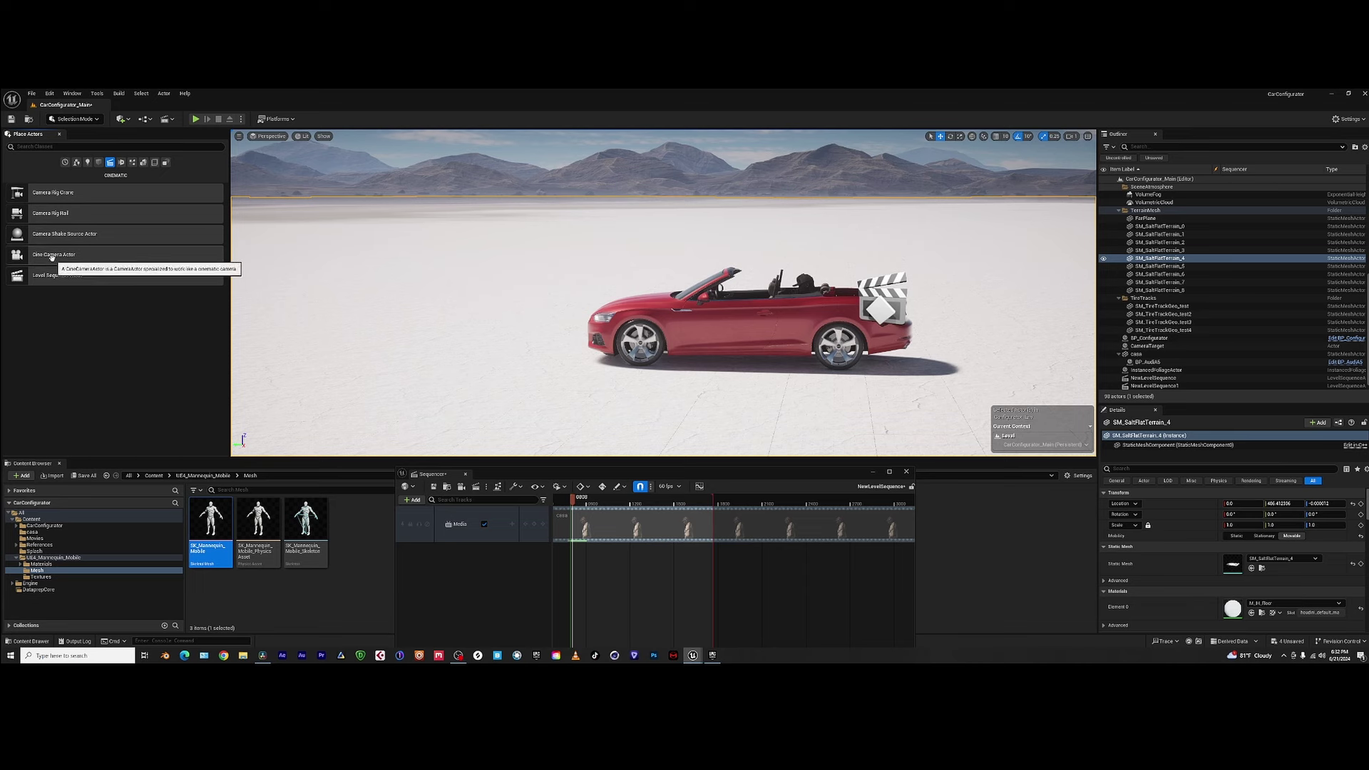
{"action": "left_click_drag", "start_coordinate": [47, 258], "coordinate": [781, 312]}
{"action": "key", "text": "e"}
{"action": "key", "text": "r"}
{"action": "key", "text": "e"}
{"action": "key", "text": "w"}
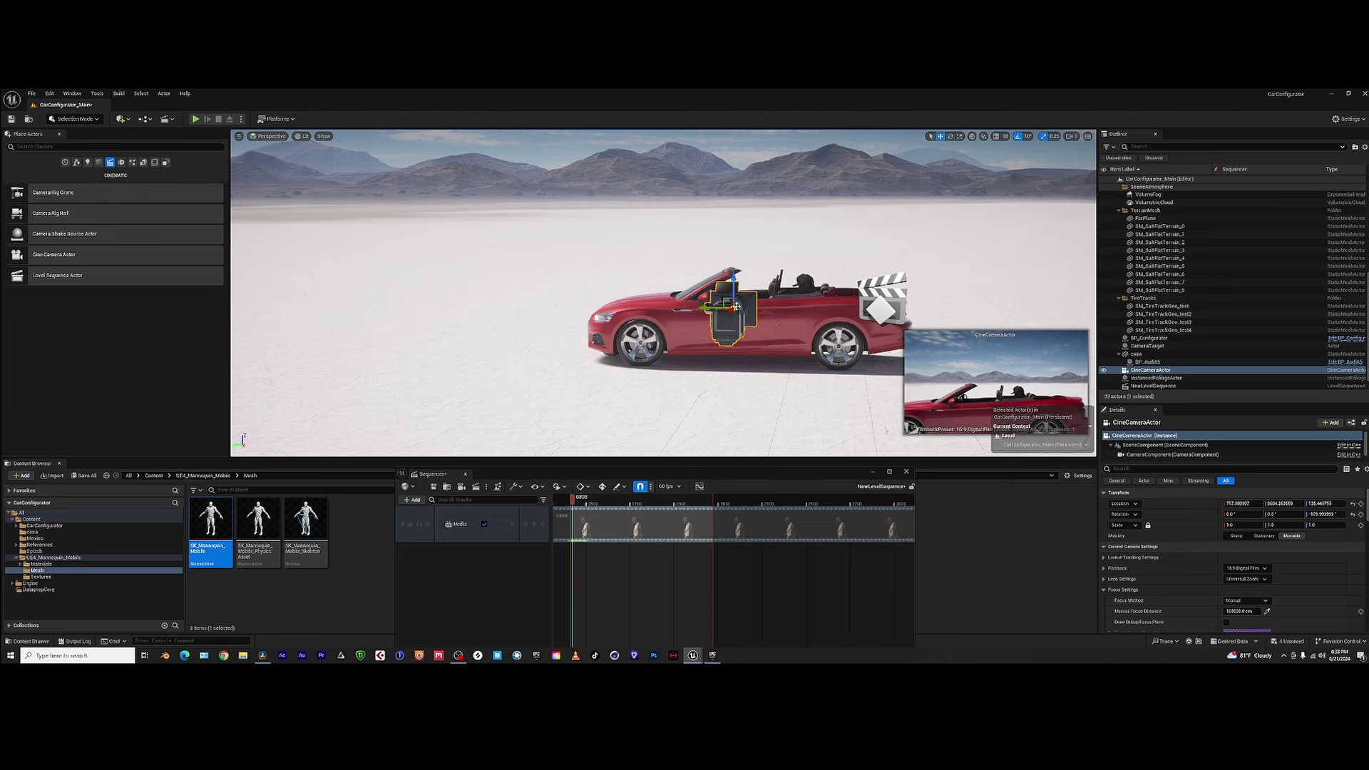
- Set the cine camera's filmback to Full Frame DSLR and its lens to the 50mm Prime f/1.8 preset
{"action": "scroll", "coordinate": [1267, 550], "scroll_direction": "down", "scroll_amount": 4}
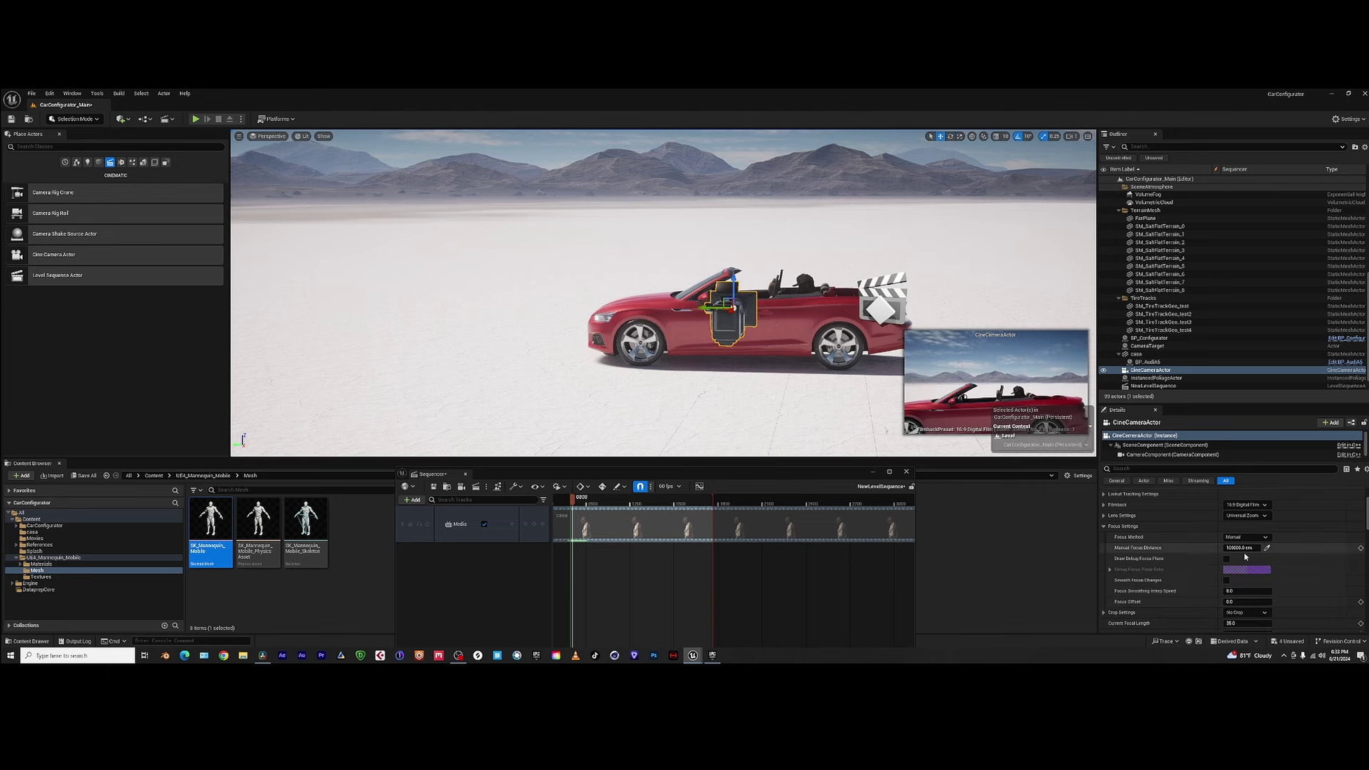
{"action": "scroll", "coordinate": [1266, 550], "scroll_direction": "up", "scroll_amount": 3}
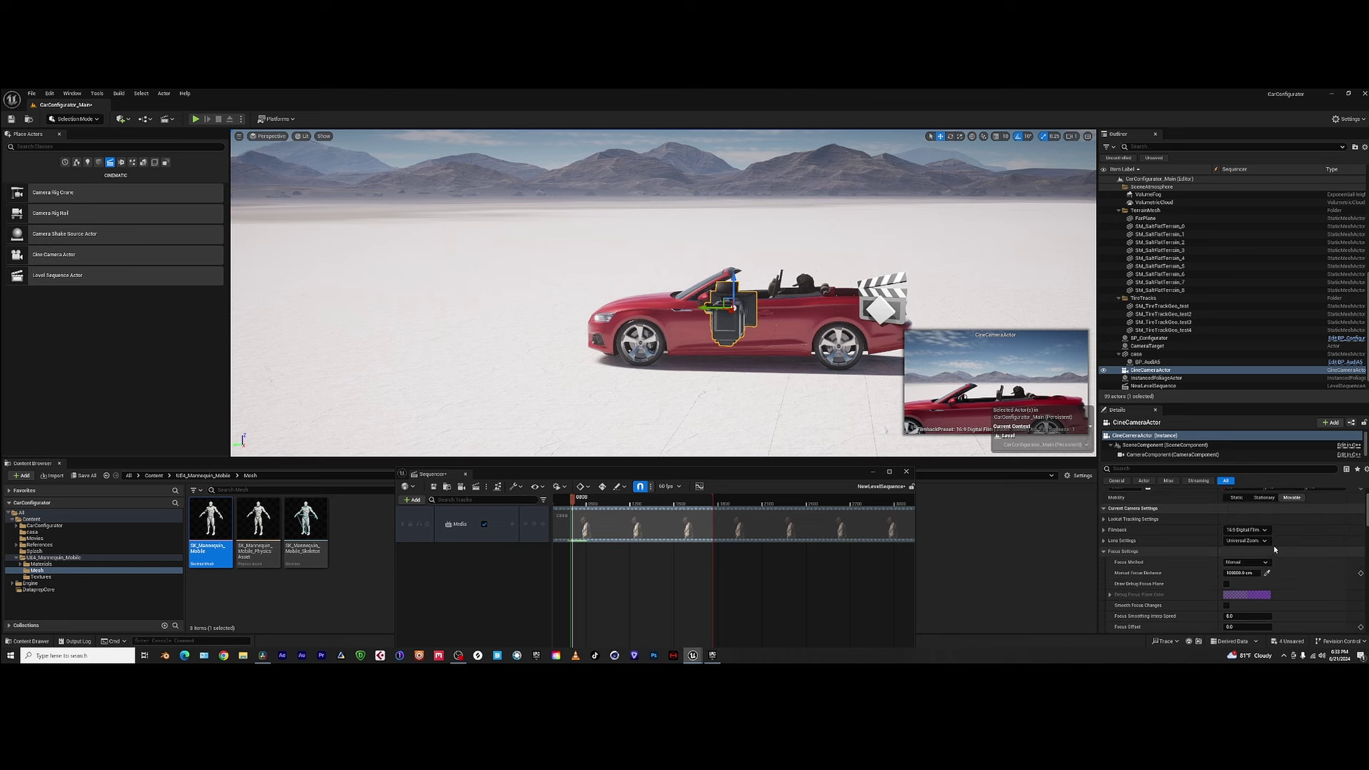
{"action": "left_click", "coordinate": [1264, 534]}
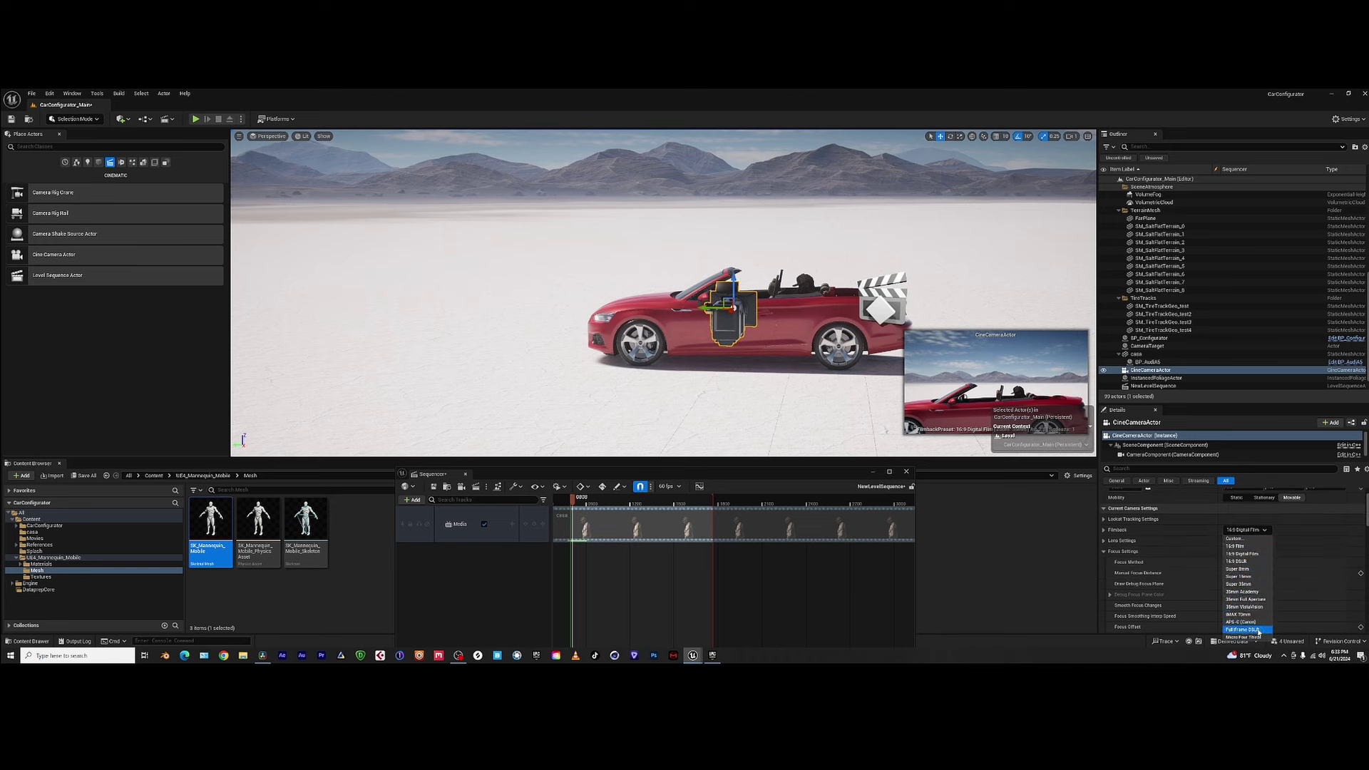
{"action": "left_click", "coordinate": [1258, 631]}
{"action": "left_click", "coordinate": [1246, 541]}
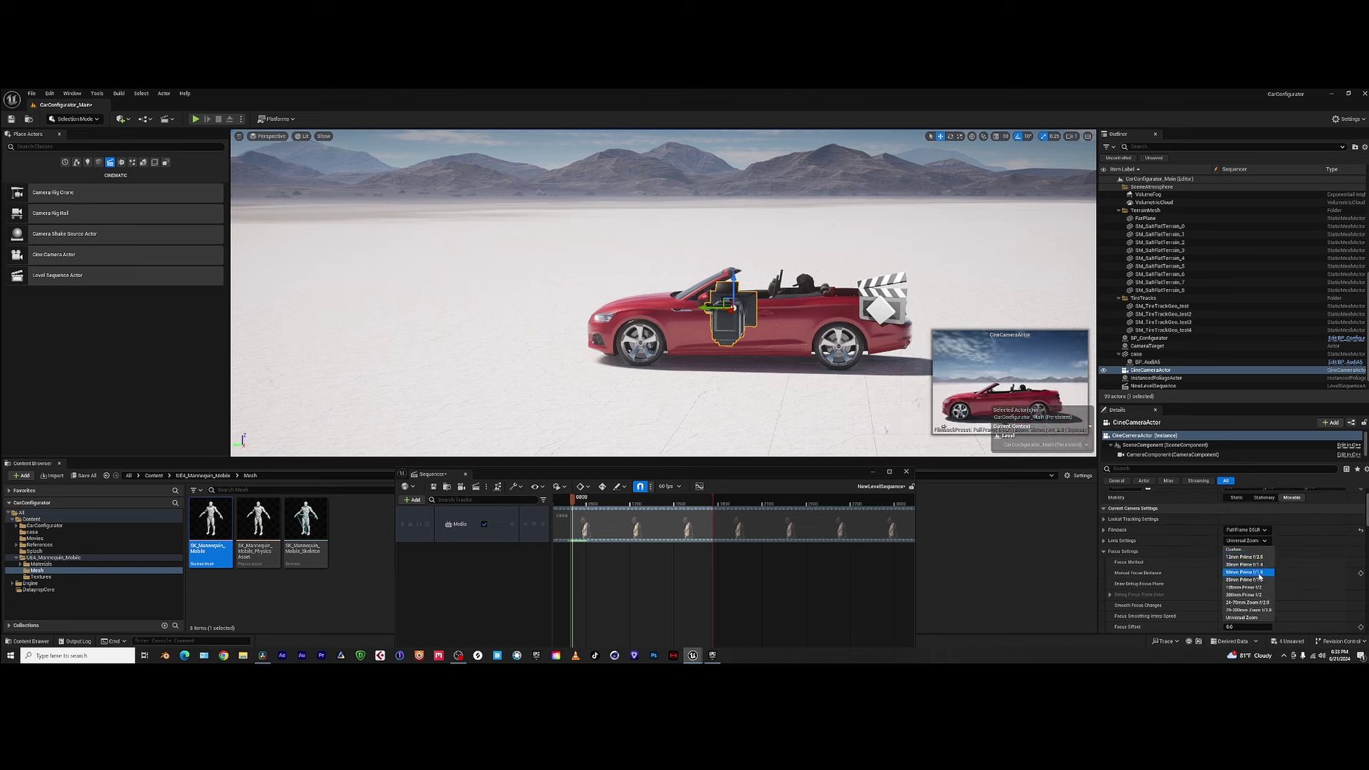
{"action": "left_click", "coordinate": [1253, 573]}
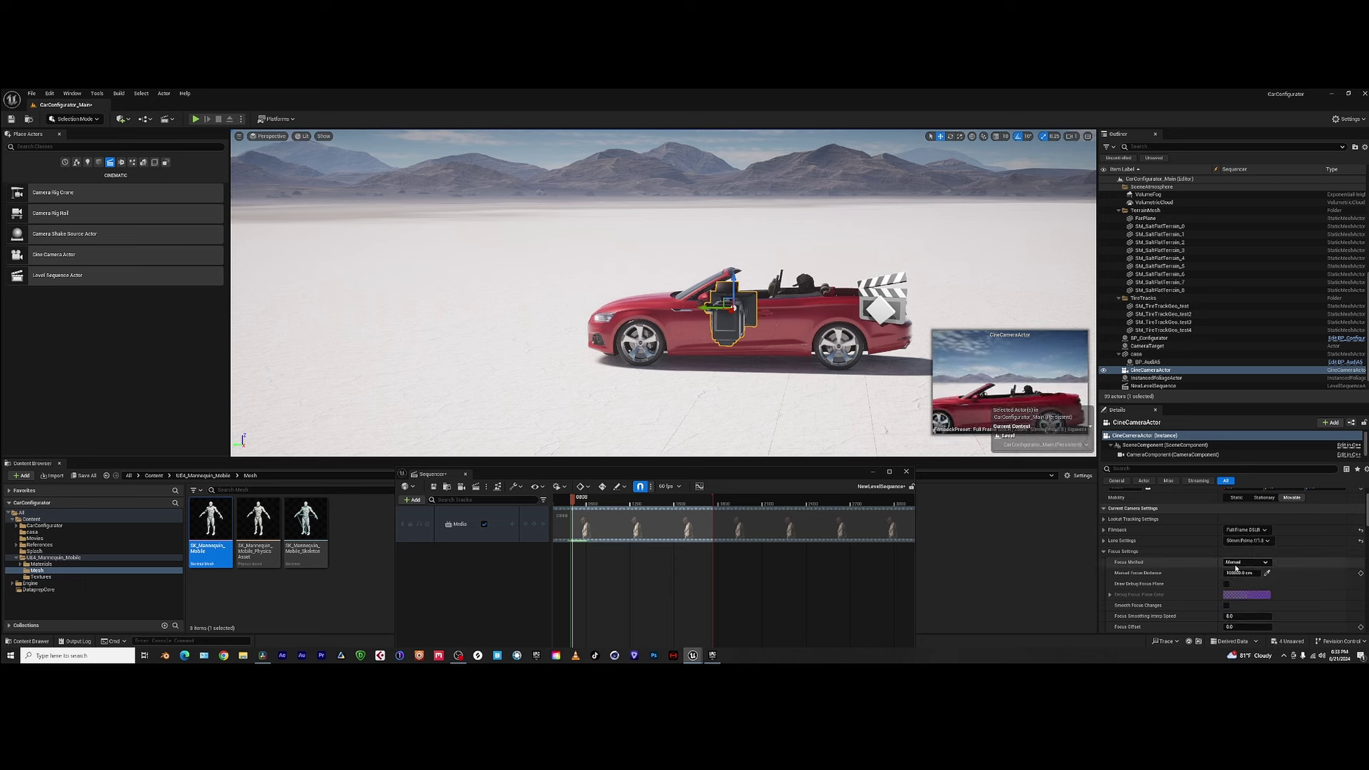
- Set the cine camera's focus method to Tracking and choose the casa plane as the actor to track
{"action": "left_click", "coordinate": [1245, 562]}
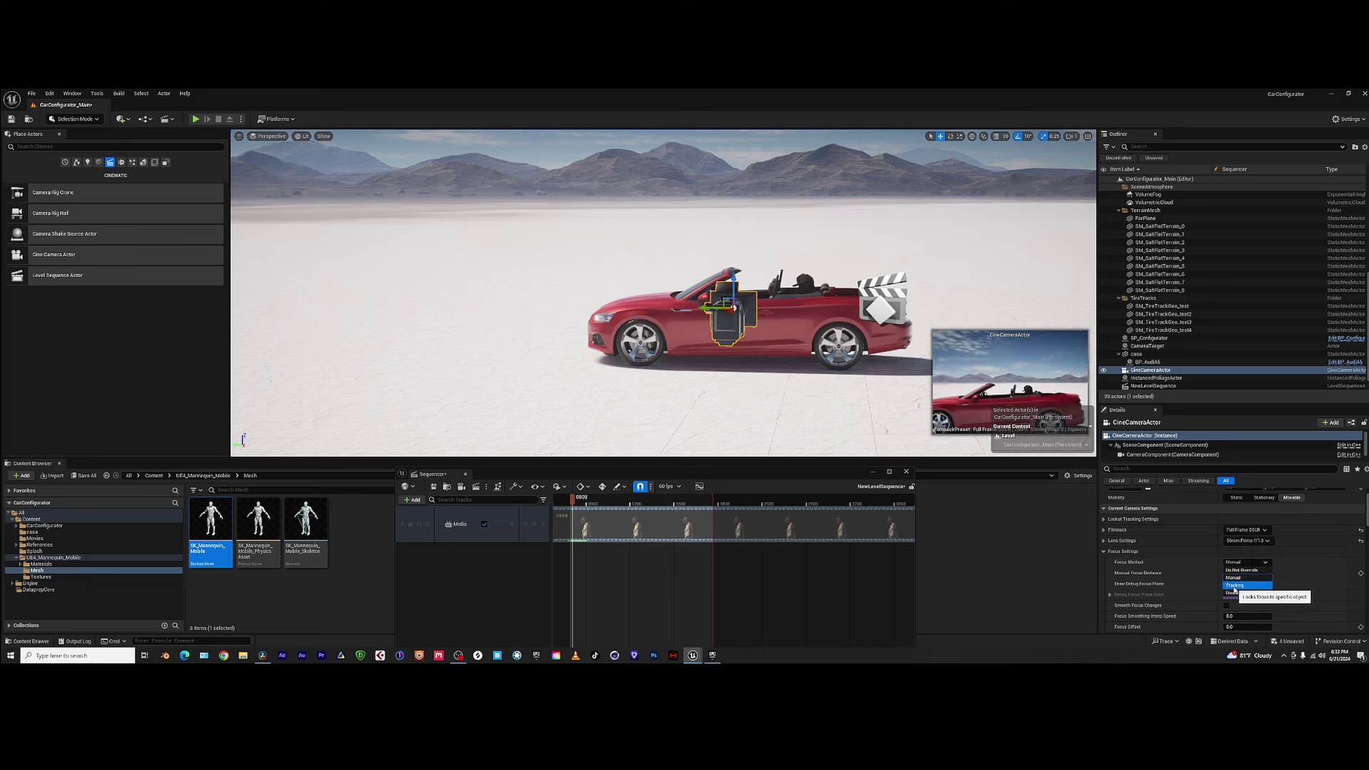
{"action": "left_click", "coordinate": [1235, 585]}
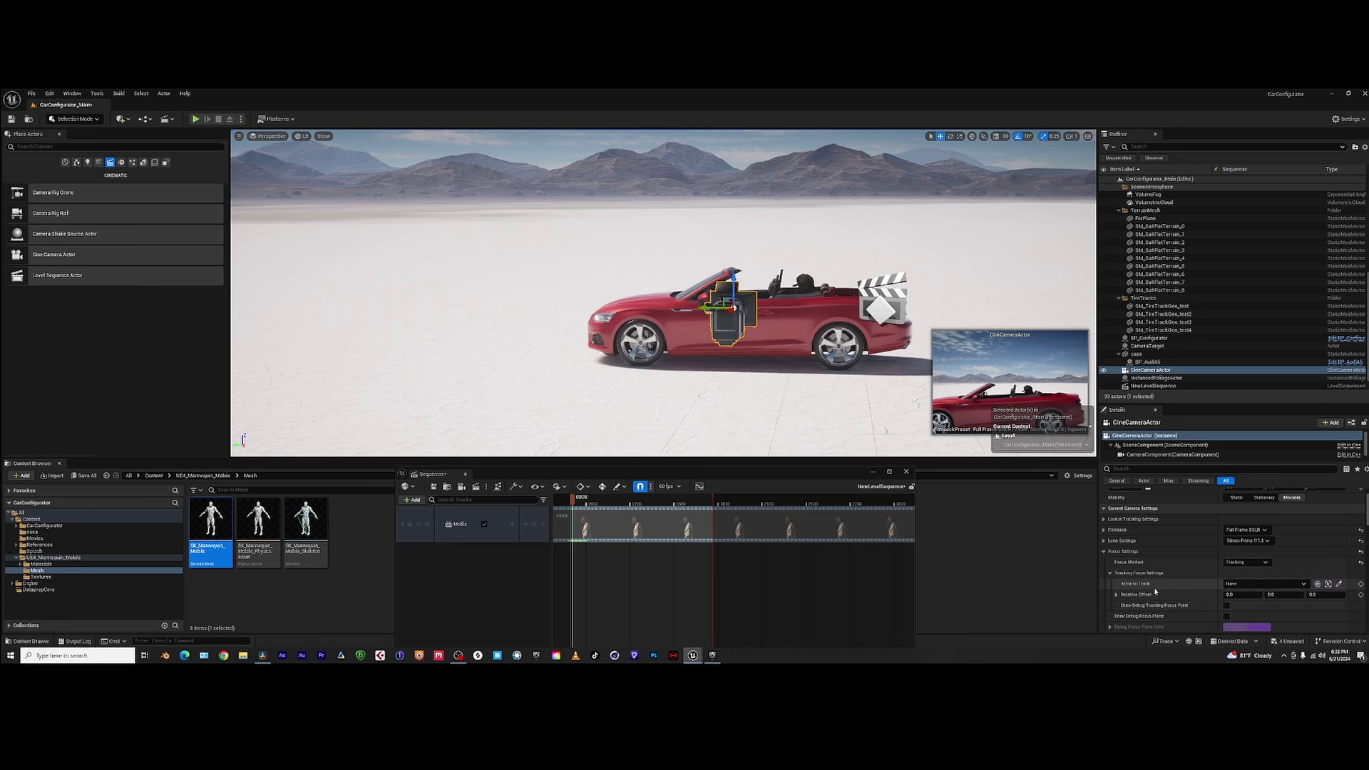
{"action": "left_click", "coordinate": [1110, 574]}
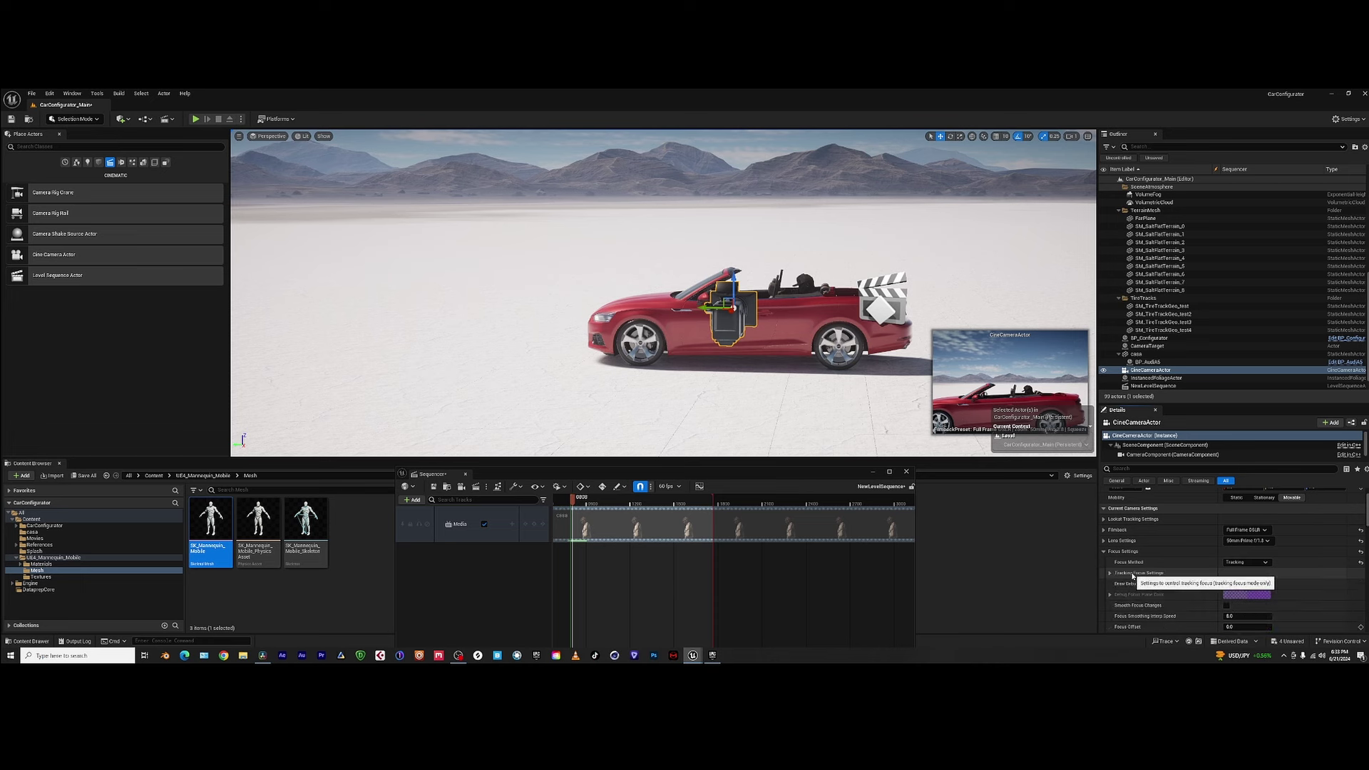
{"action": "left_click", "coordinate": [1110, 573]}
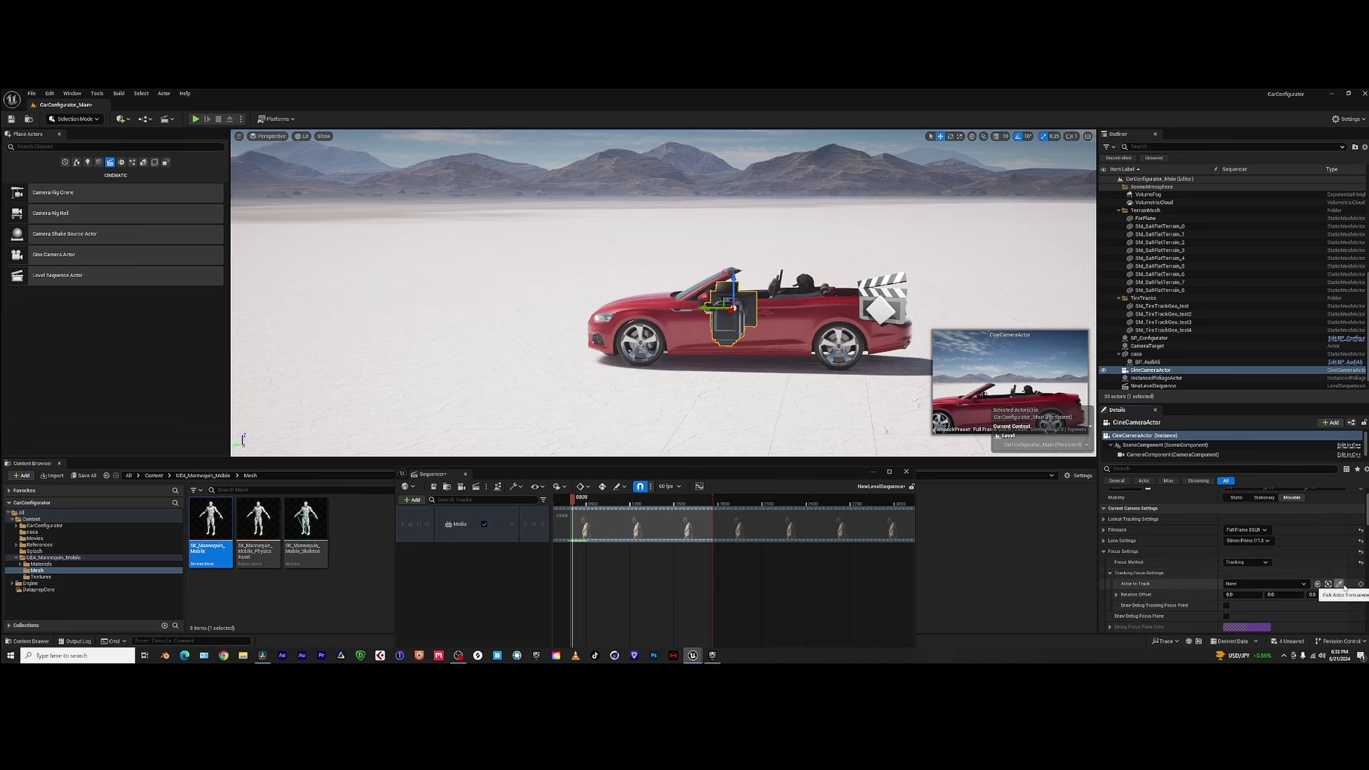
{"action": "left_click", "coordinate": [1340, 585]}
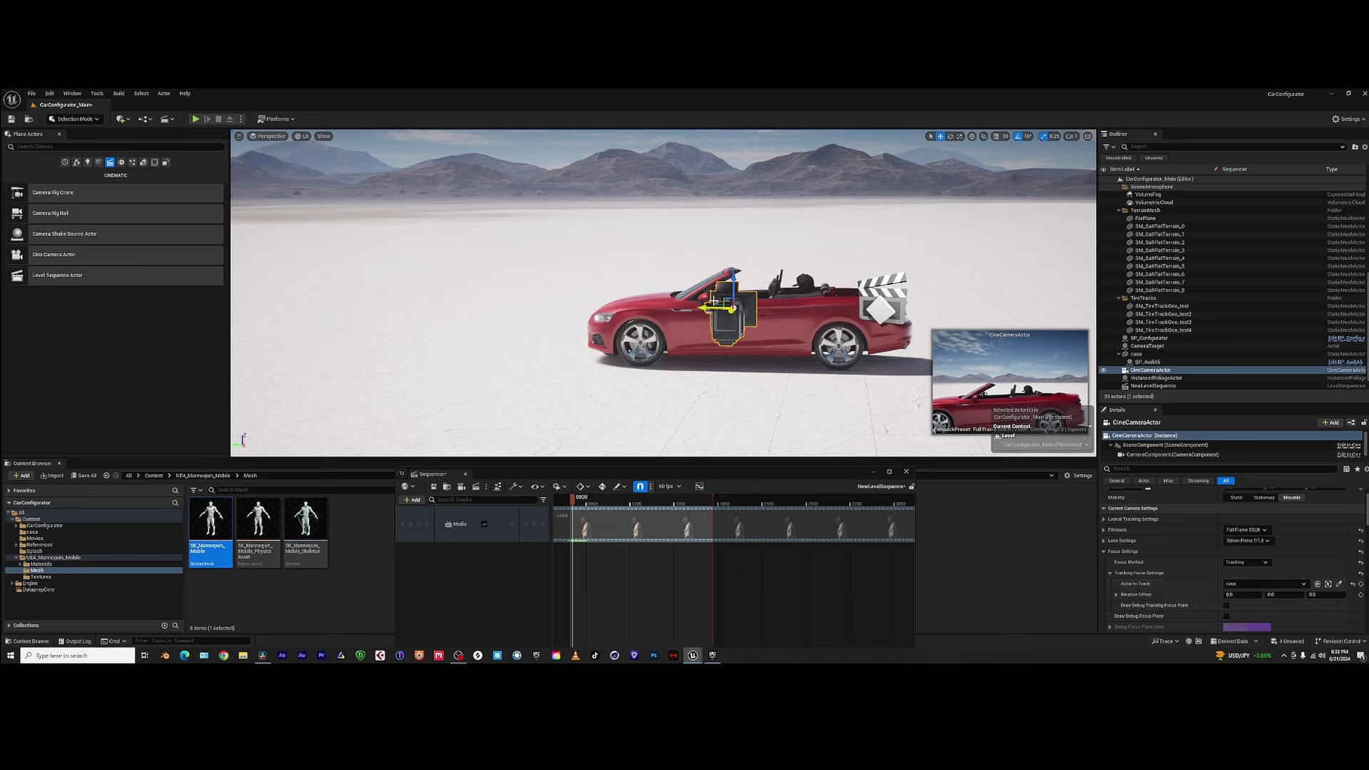
- Reposition the cine camera to frame the seated figure and set its crop to 2.39
{"action": "left_click_drag", "start_coordinate": [733, 309], "coordinate": [777, 278]}
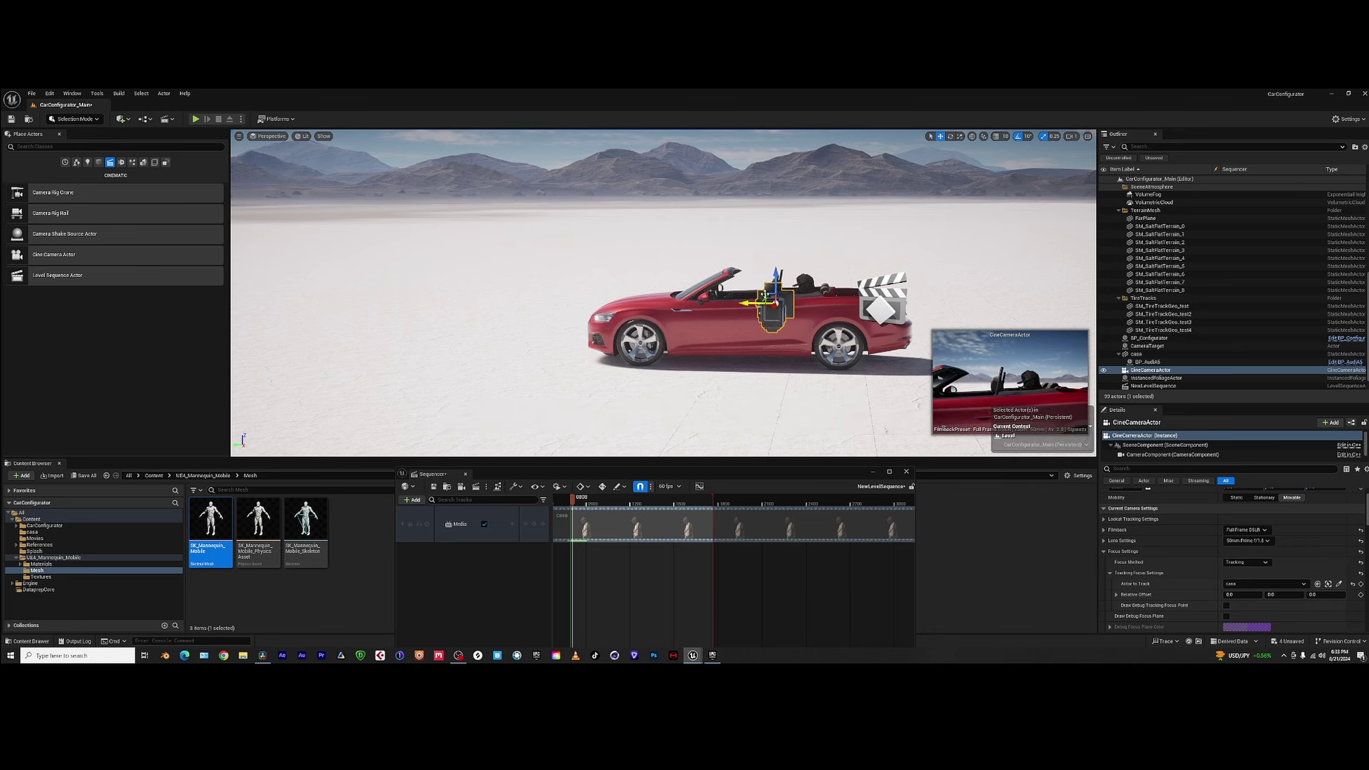
{"action": "scroll", "coordinate": [1280, 570], "scroll_direction": "down", "scroll_amount": 4}
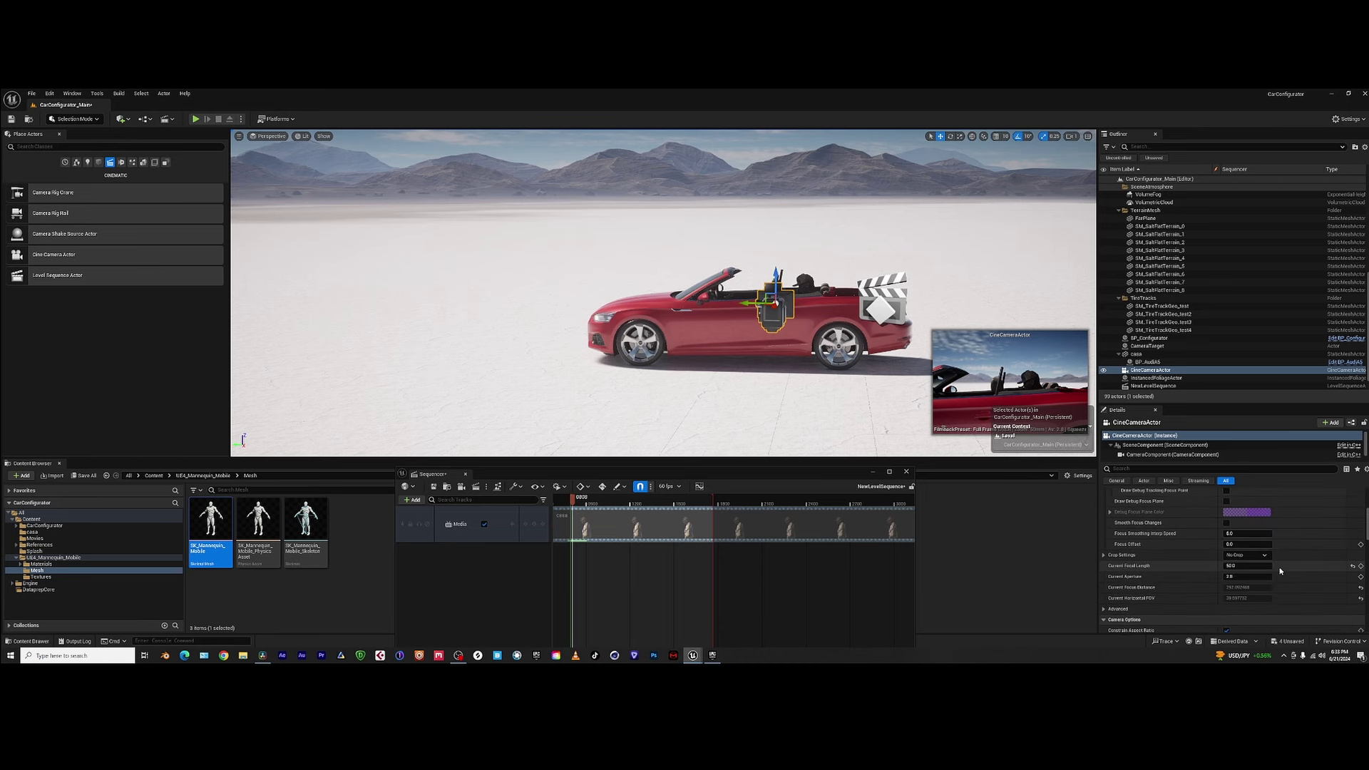
{"action": "scroll", "coordinate": [1280, 570], "scroll_direction": "down", "scroll_amount": 2}
{"action": "left_click", "coordinate": [1246, 516]}
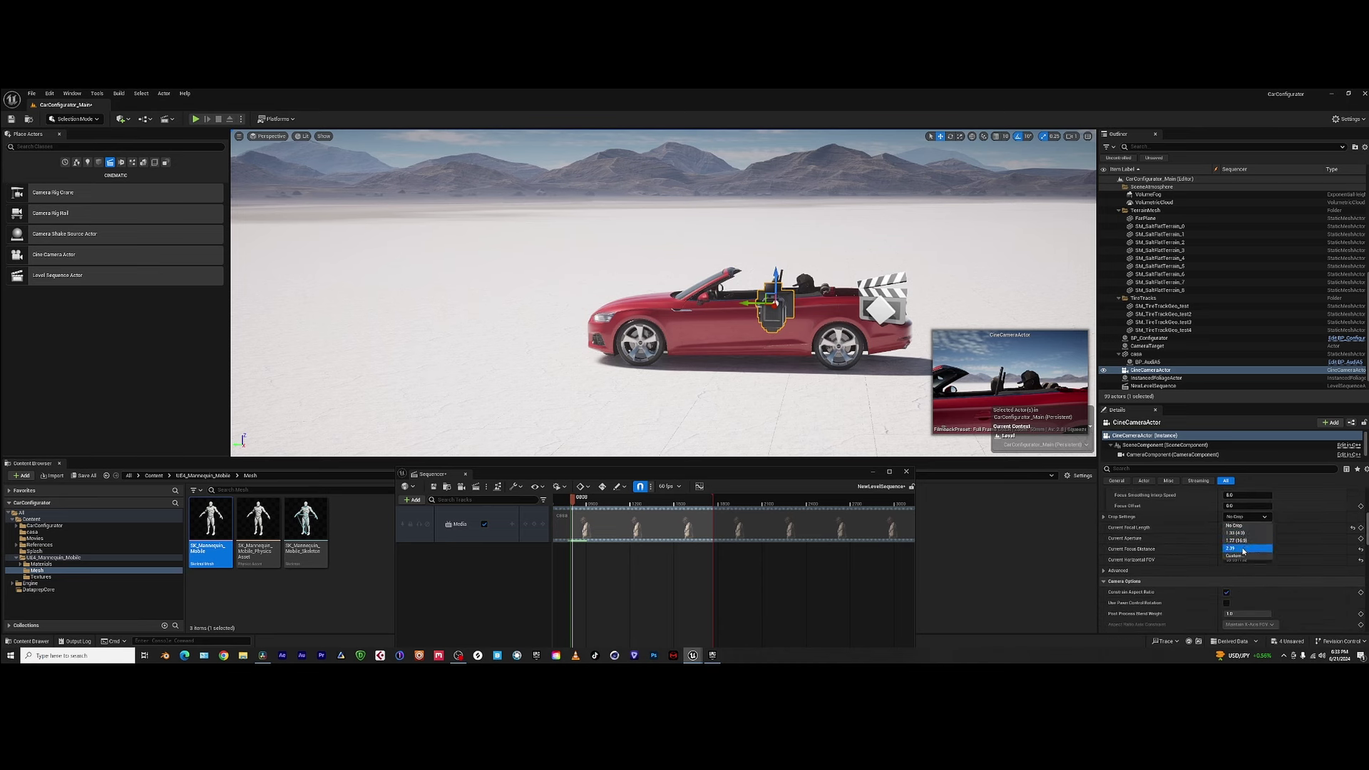
{"action": "left_click", "coordinate": [1243, 549]}
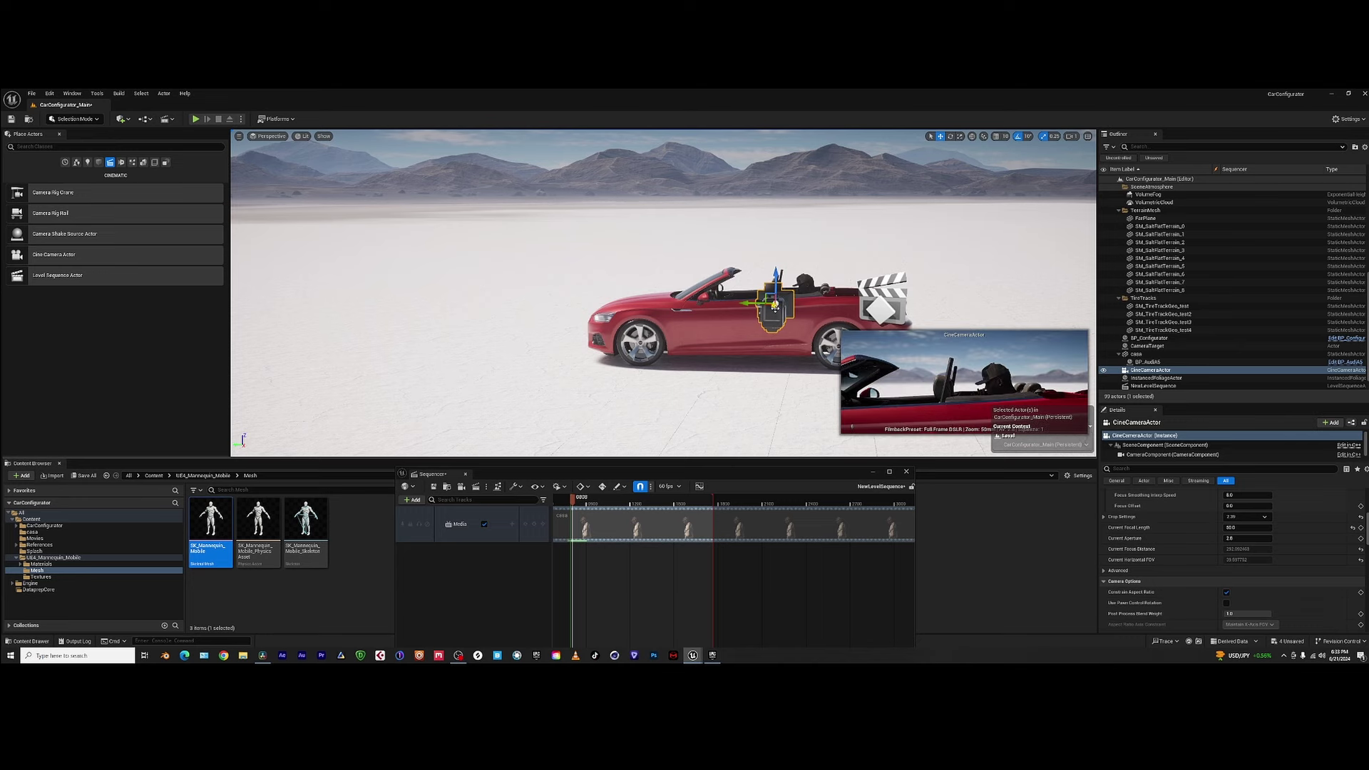
{"action": "mouse_move", "coordinate": [772, 310]}
{"action": "left_mouse_down"}
{"action": "mouse_move", "coordinate": [753, 329]}
{"action": "mouse_move", "coordinate": [786, 302]}
{"action": "left_mouse_up"}
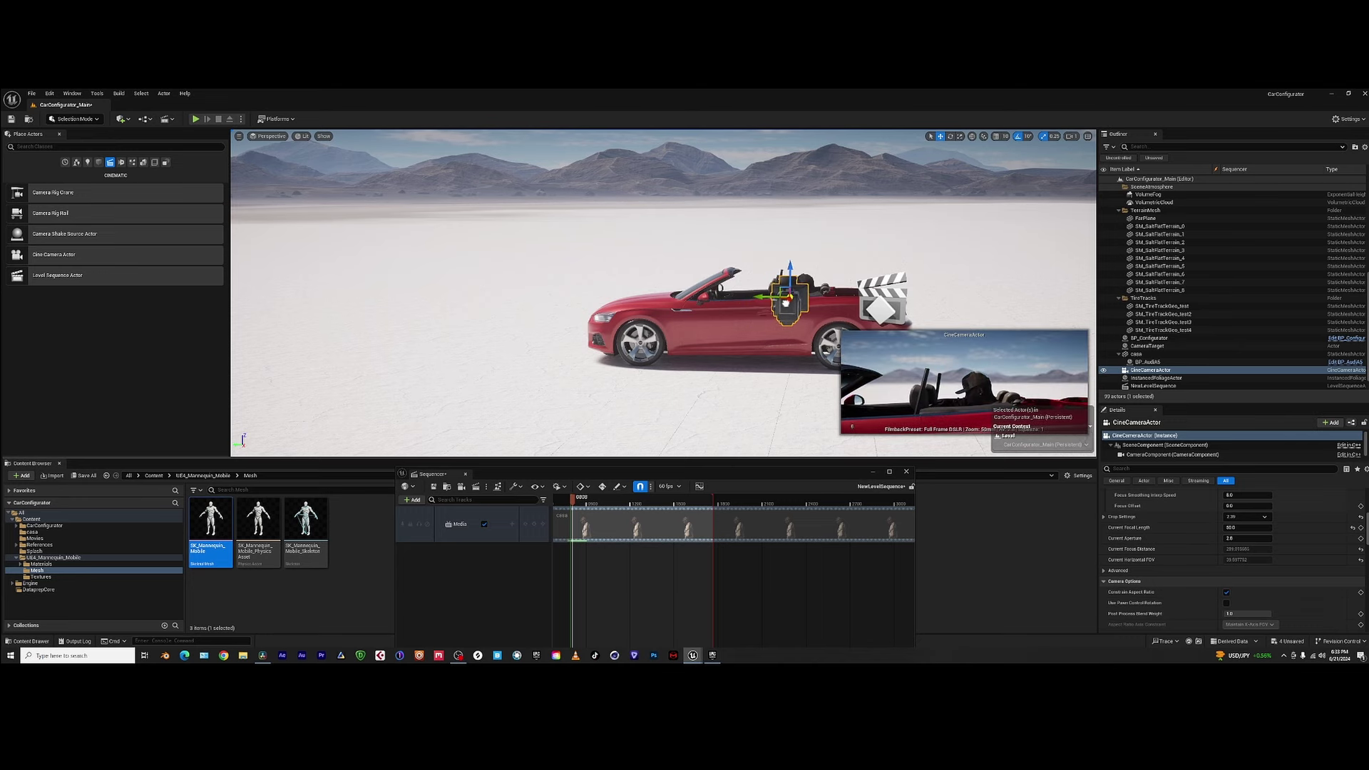
- Move the level sequence actor clear of the cine camera and pull the camera back from the car for a wider shot
{"action": "right_click_drag", "start_coordinate": [712, 346], "coordinate": [603, 347]}
{"action": "key", "text": "d"}
{"action": "scroll", "coordinate": [712, 347], "scroll_direction": "down", "scroll_amount": 2}
{"action": "left_click", "coordinate": [684, 283]}
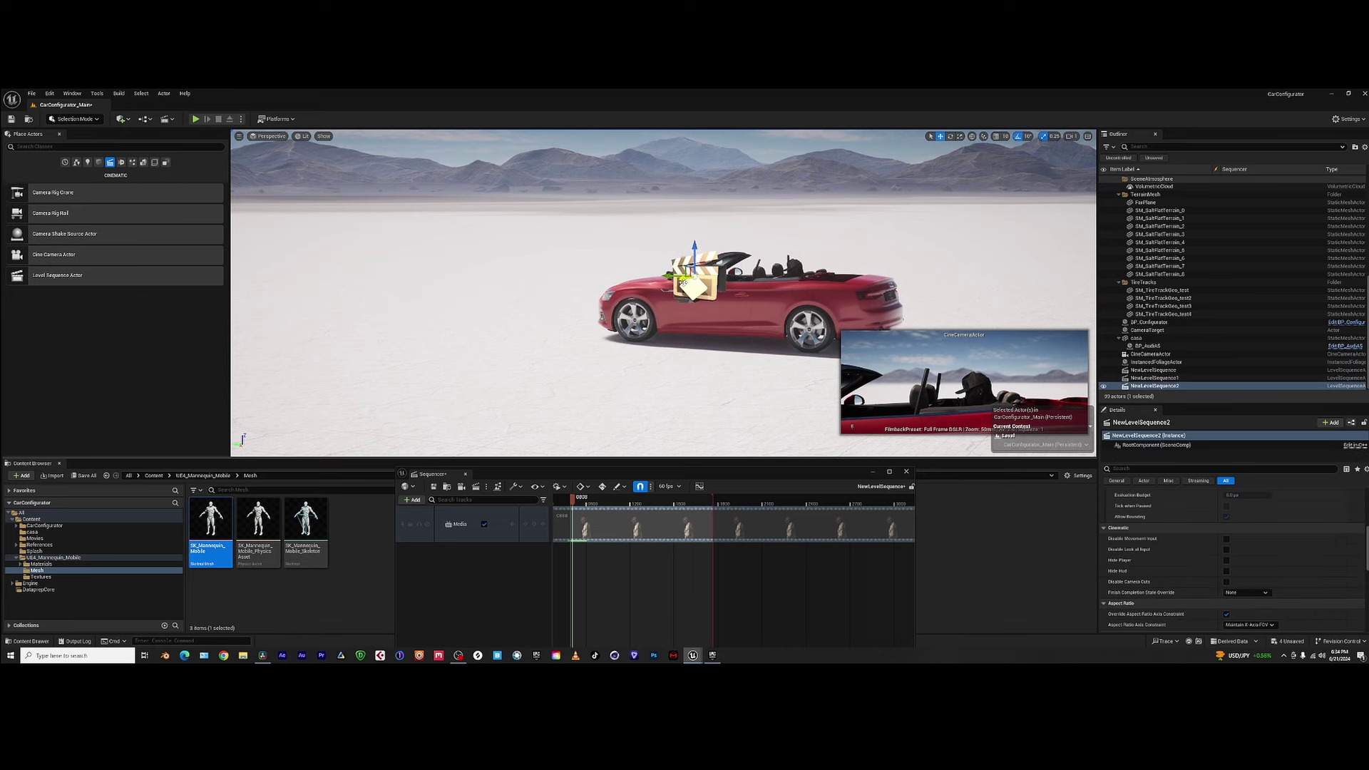
{"action": "left_click_drag", "start_coordinate": [666, 277], "coordinate": [1093, 290]}
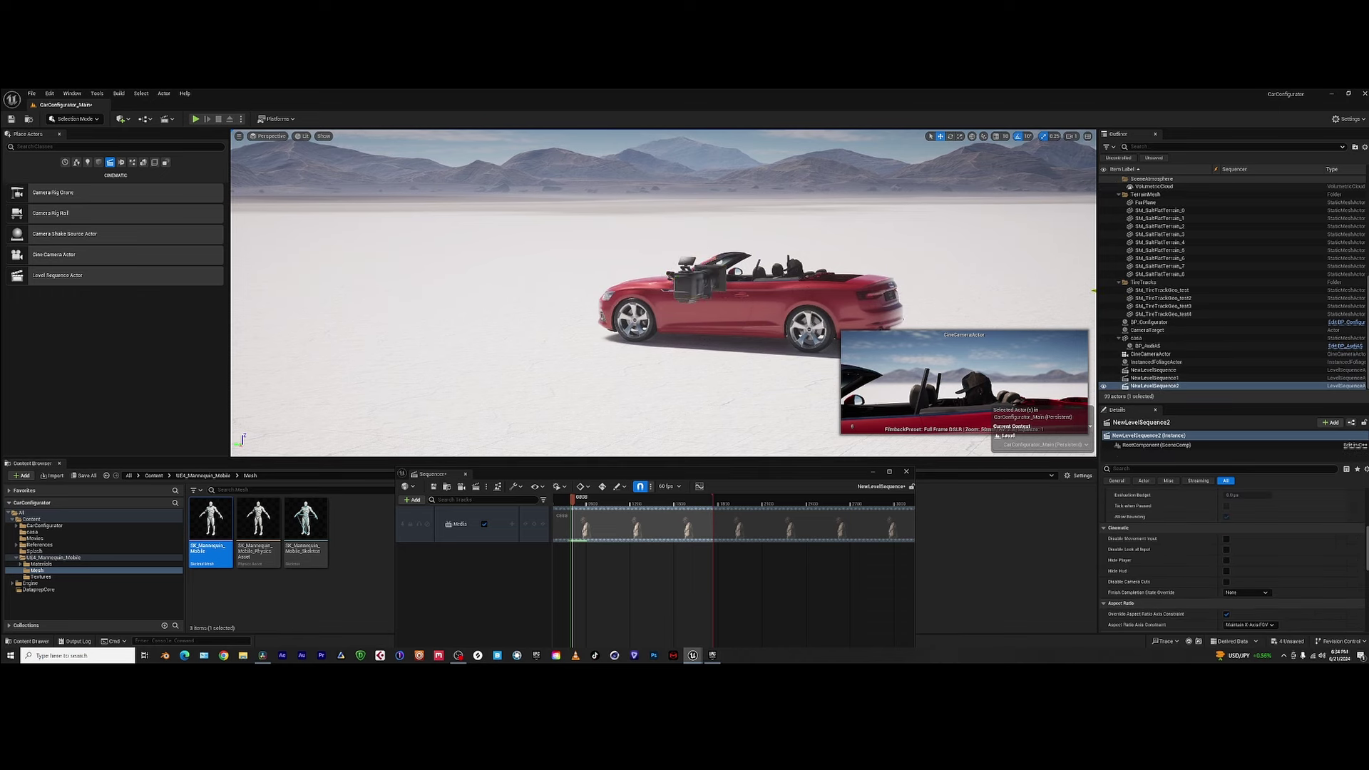
{"action": "left_click", "coordinate": [706, 283]}
{"action": "left_click_drag", "start_coordinate": [701, 281], "coordinate": [636, 281]}
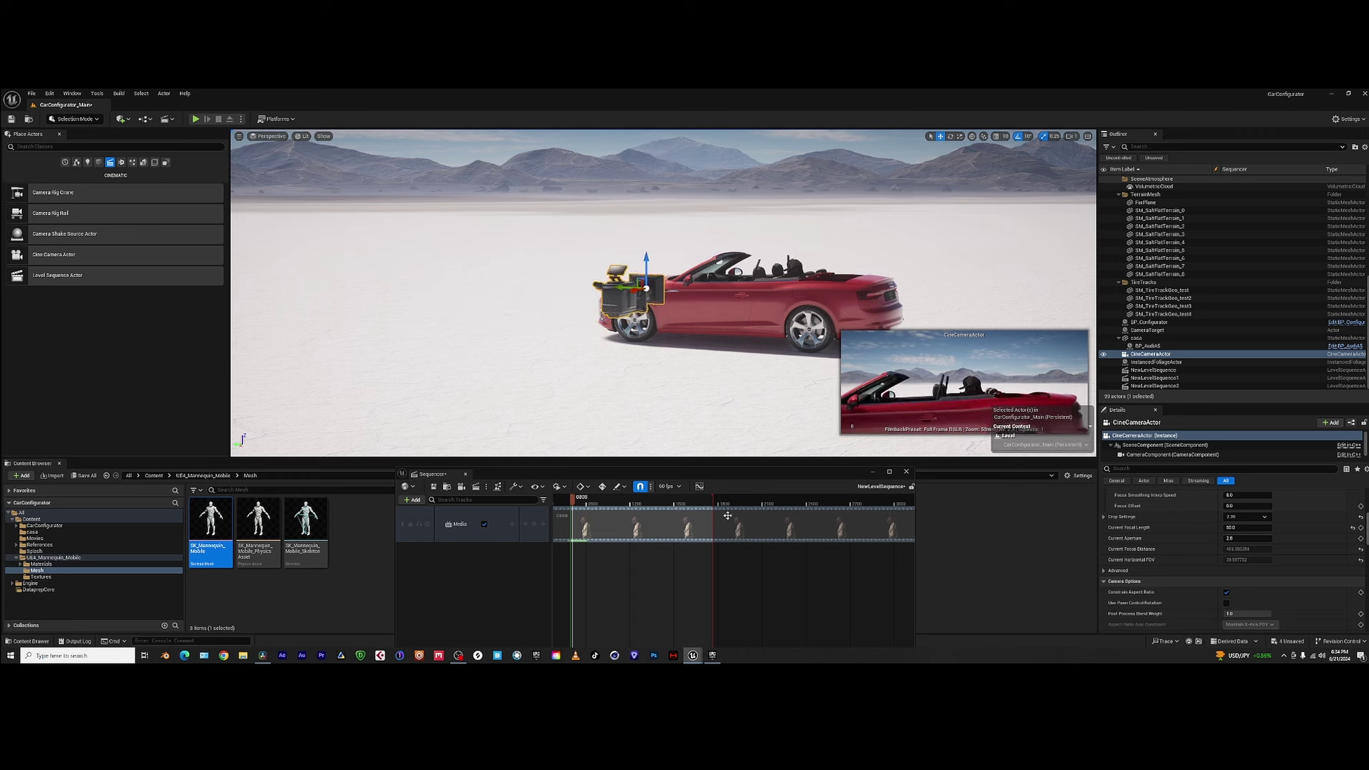
- Scrub the sequence through its opening part to check the figure's movement in the cine camera preview
{"action": "left_click_drag", "start_coordinate": [579, 502], "coordinate": [595, 503]}
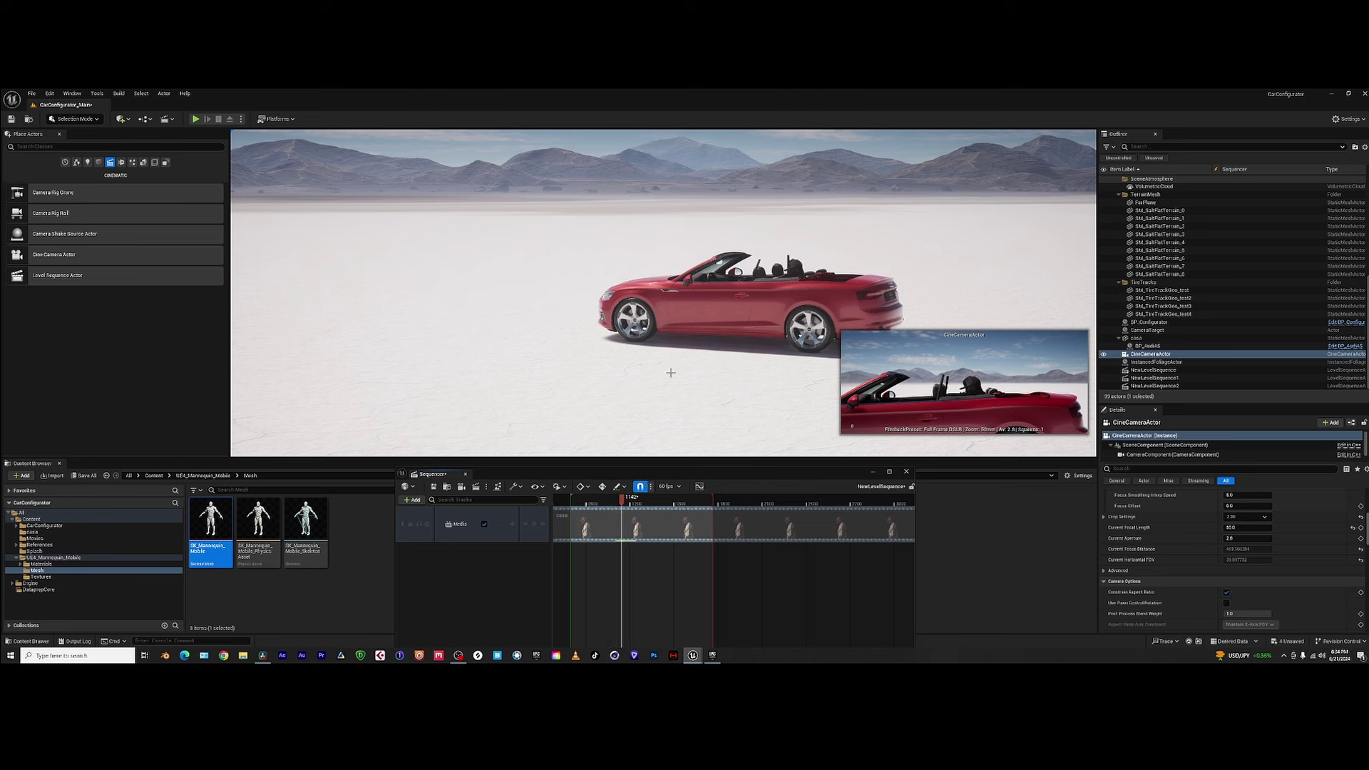
{"action": "left_click_drag", "start_coordinate": [622, 500], "coordinate": [677, 503]}
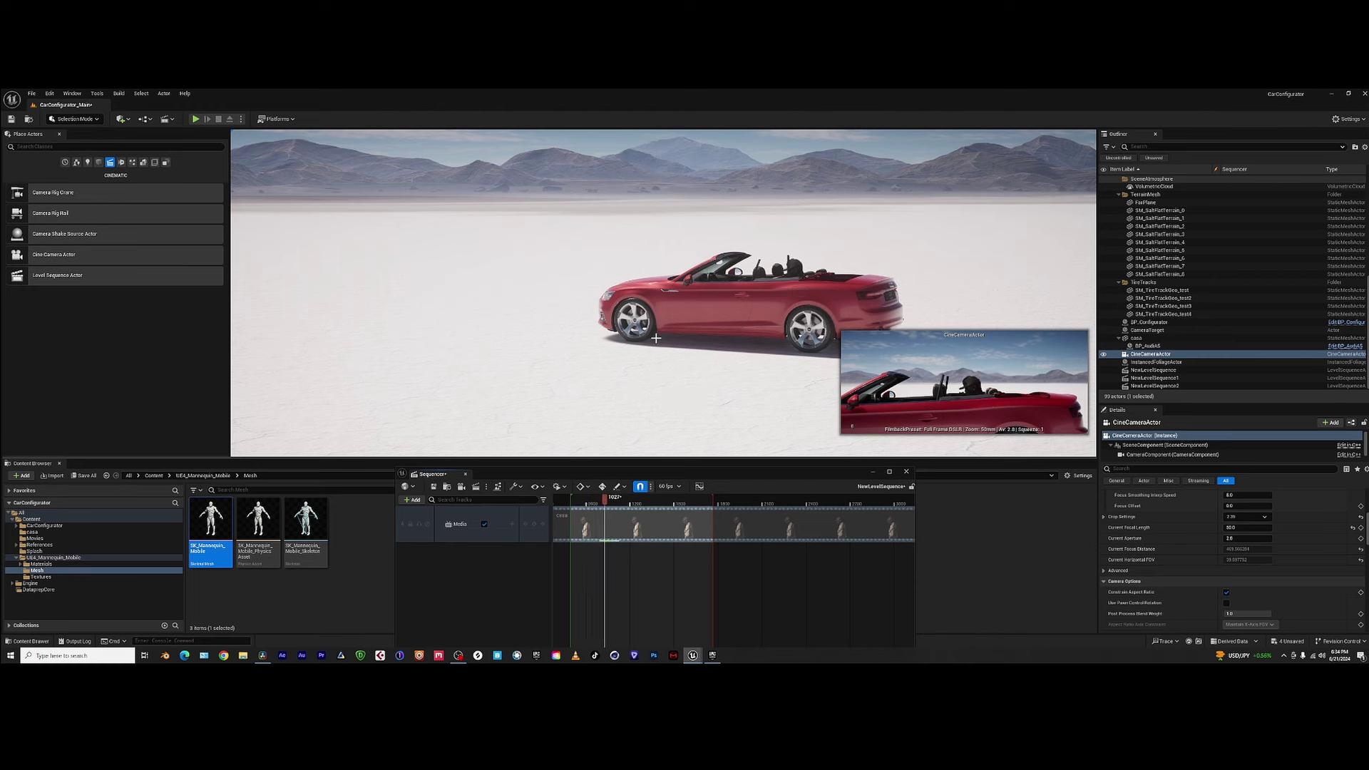
{"action": "scroll", "coordinate": [684, 330], "scroll_direction": "down", "scroll_amount": 3}
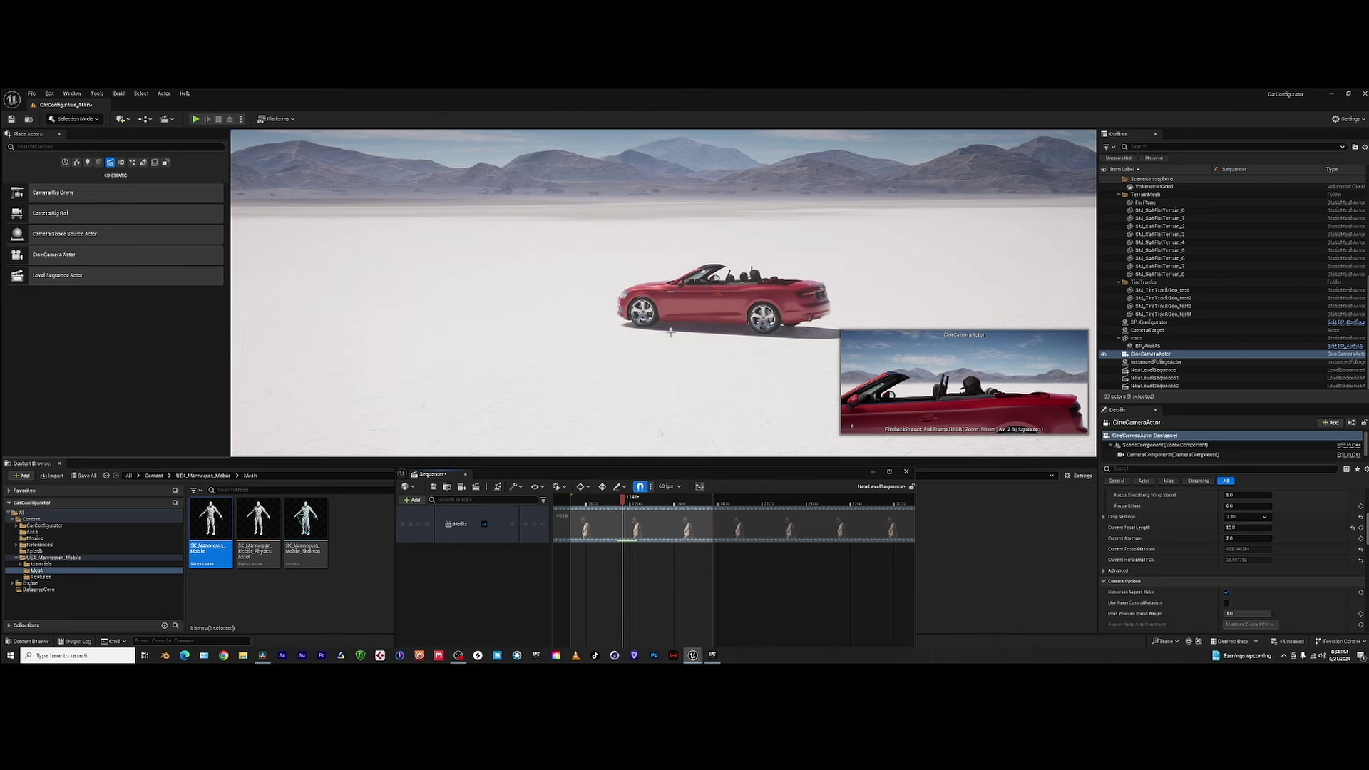
{"action": "left_click", "coordinate": [613, 499]}
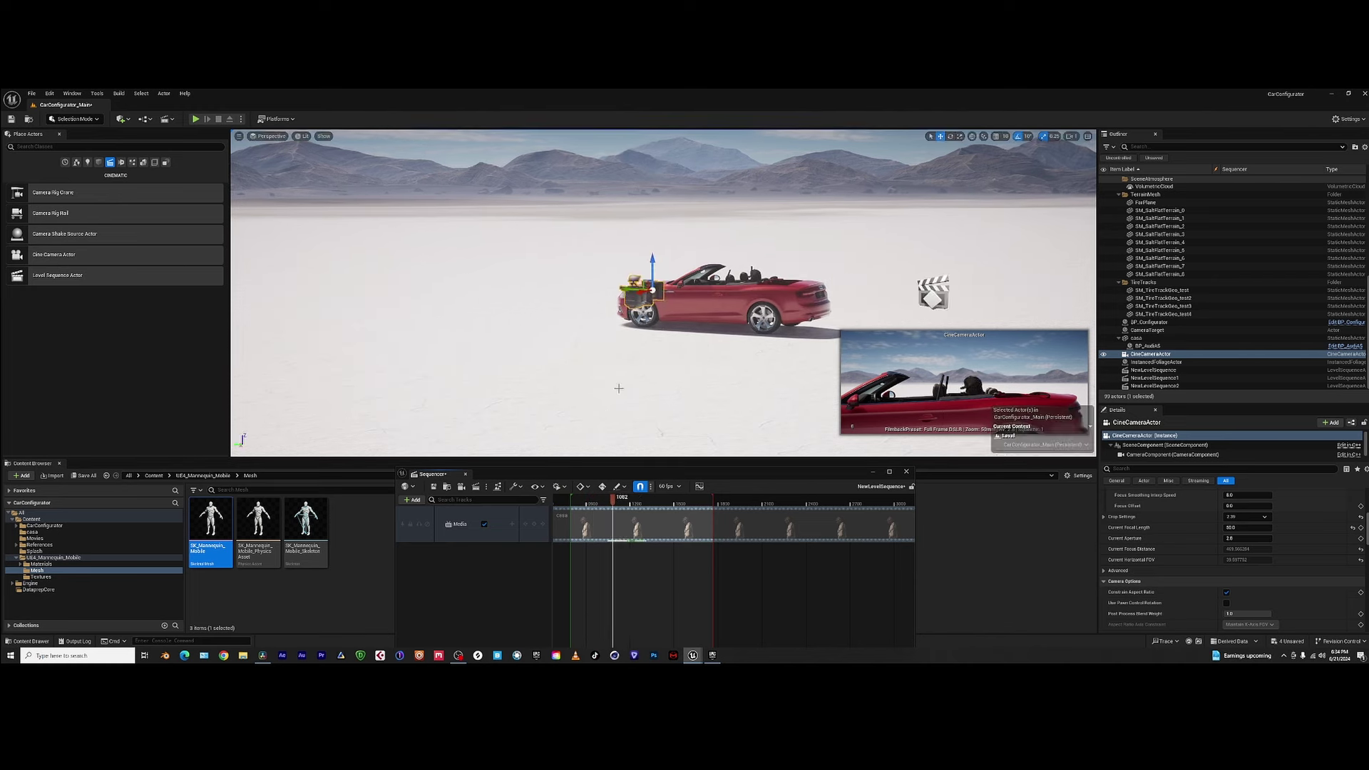
- Pull the cine camera farther away from the car so its shot takes in more of the convertible
{"action": "scroll", "coordinate": [669, 307], "scroll_direction": "up", "scroll_amount": 4}
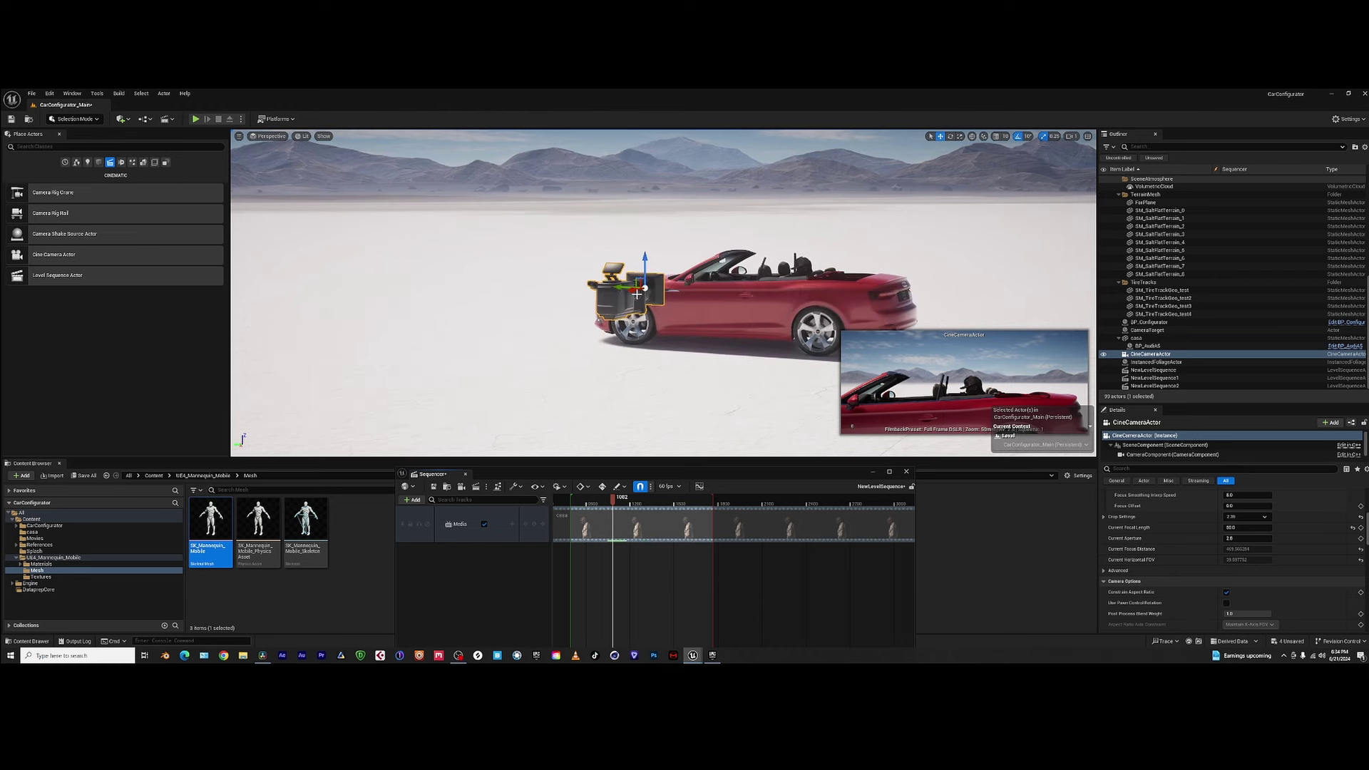
{"action": "left_click_drag", "start_coordinate": [636, 291], "coordinate": [439, 318]}
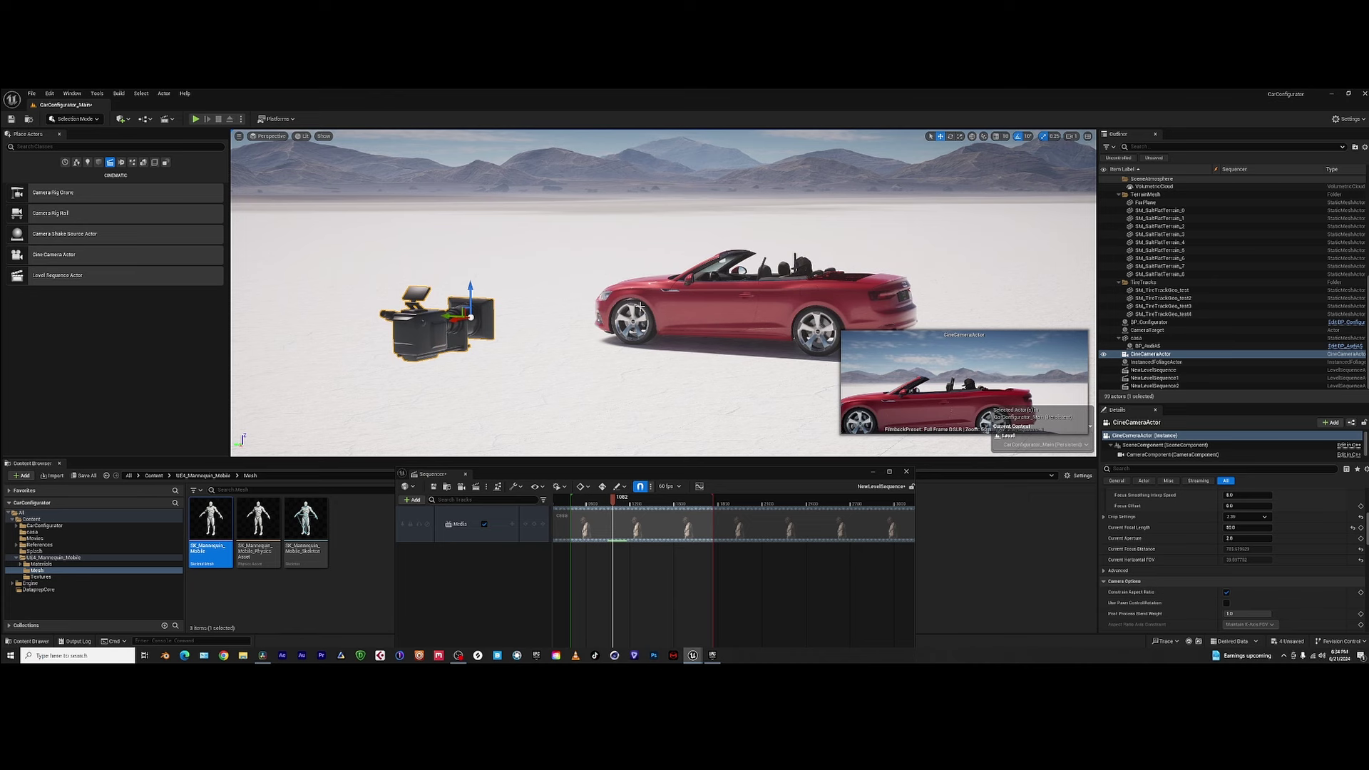
- Try moving the figure's parent mesh along the ground and back to test whether the car and cine camera follow it
{"action": "left_click", "coordinate": [1141, 339]}
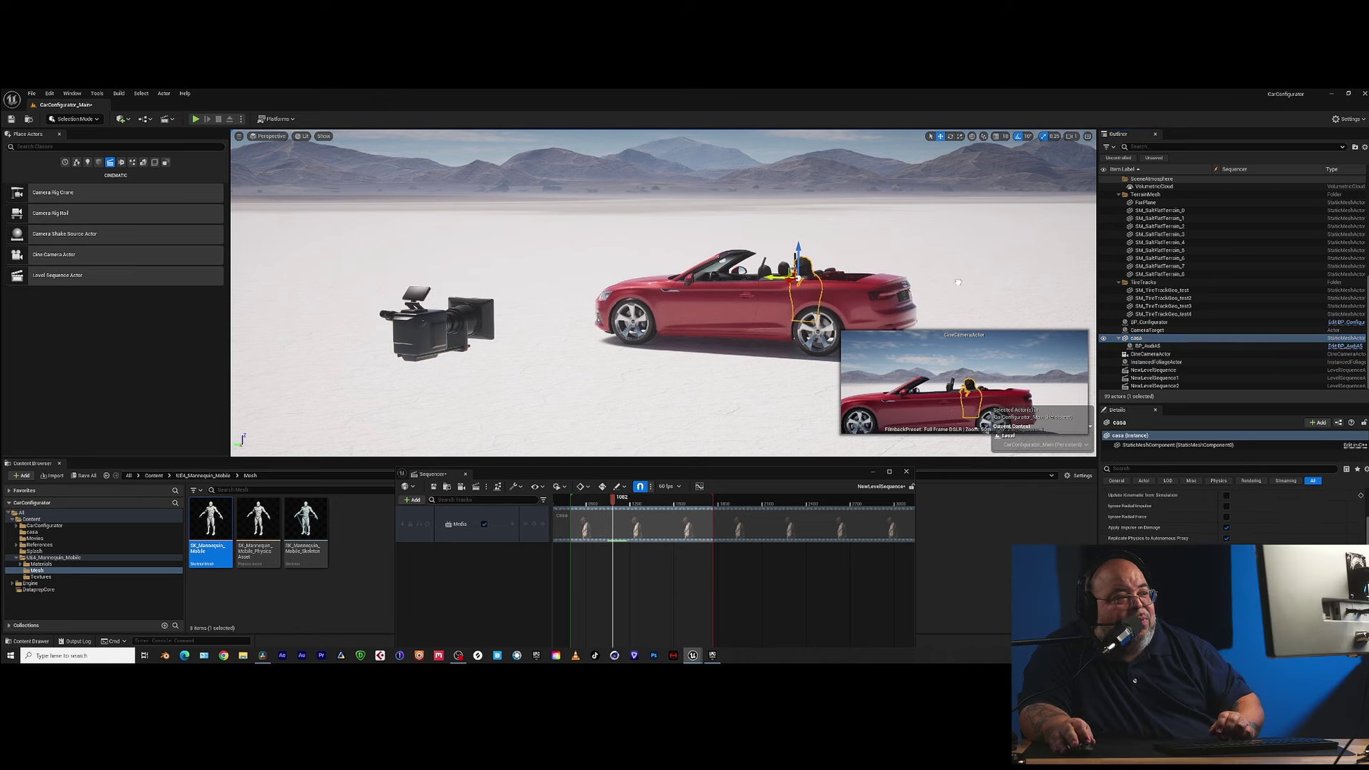
{"action": "left_click_drag", "start_coordinate": [770, 278], "coordinate": [473, 309]}
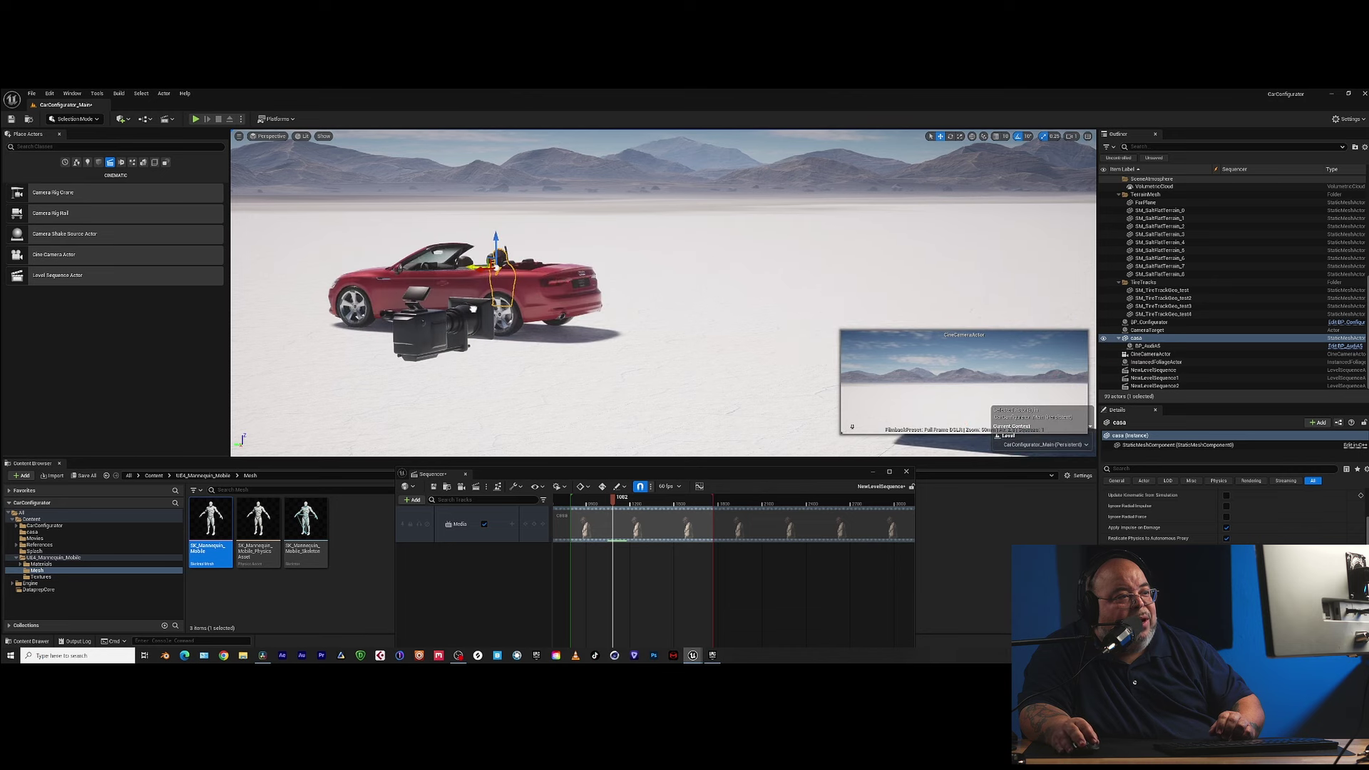
{"action": "left_click_drag", "start_coordinate": [627, 310], "coordinate": [787, 313]}
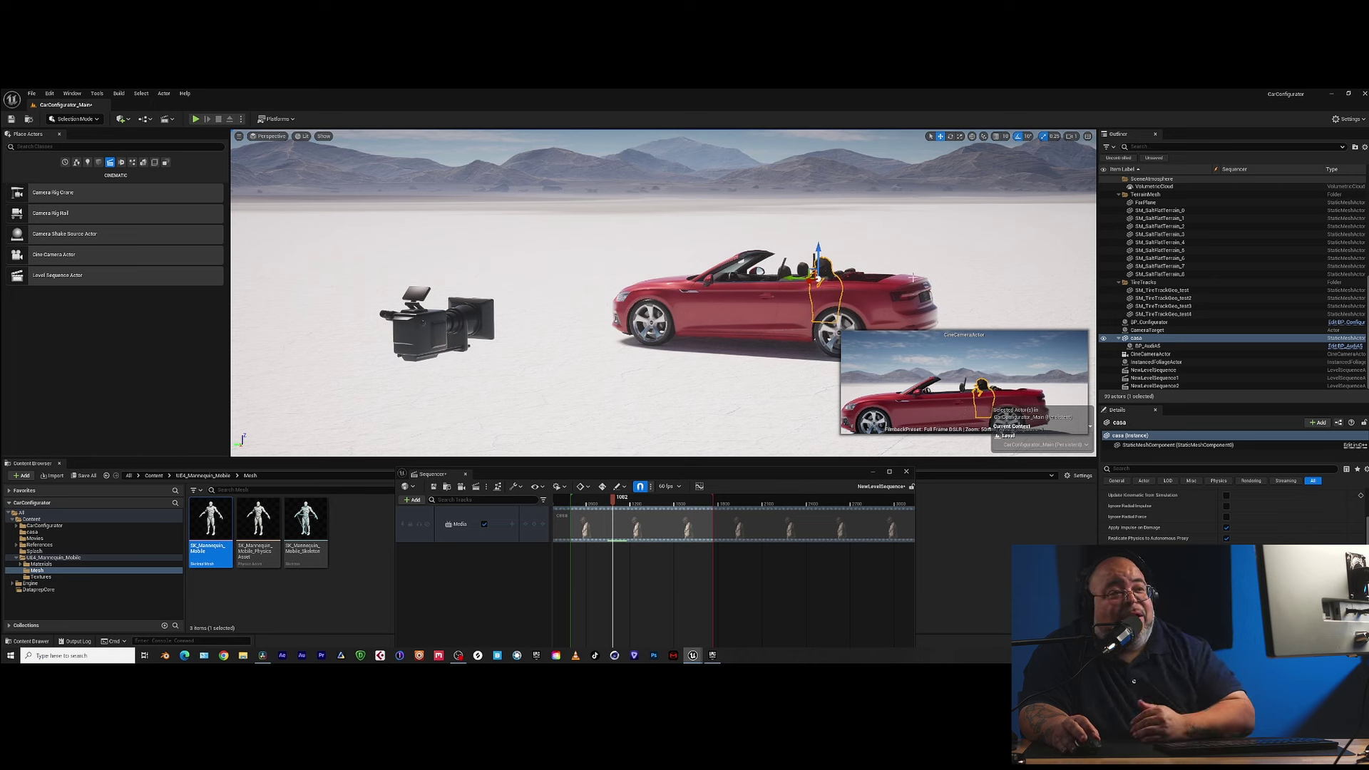
- Parent the cine camera to the Audi car blueprint in the scene hierarchy and check its nesting
{"action": "left_click", "coordinate": [440, 328]}
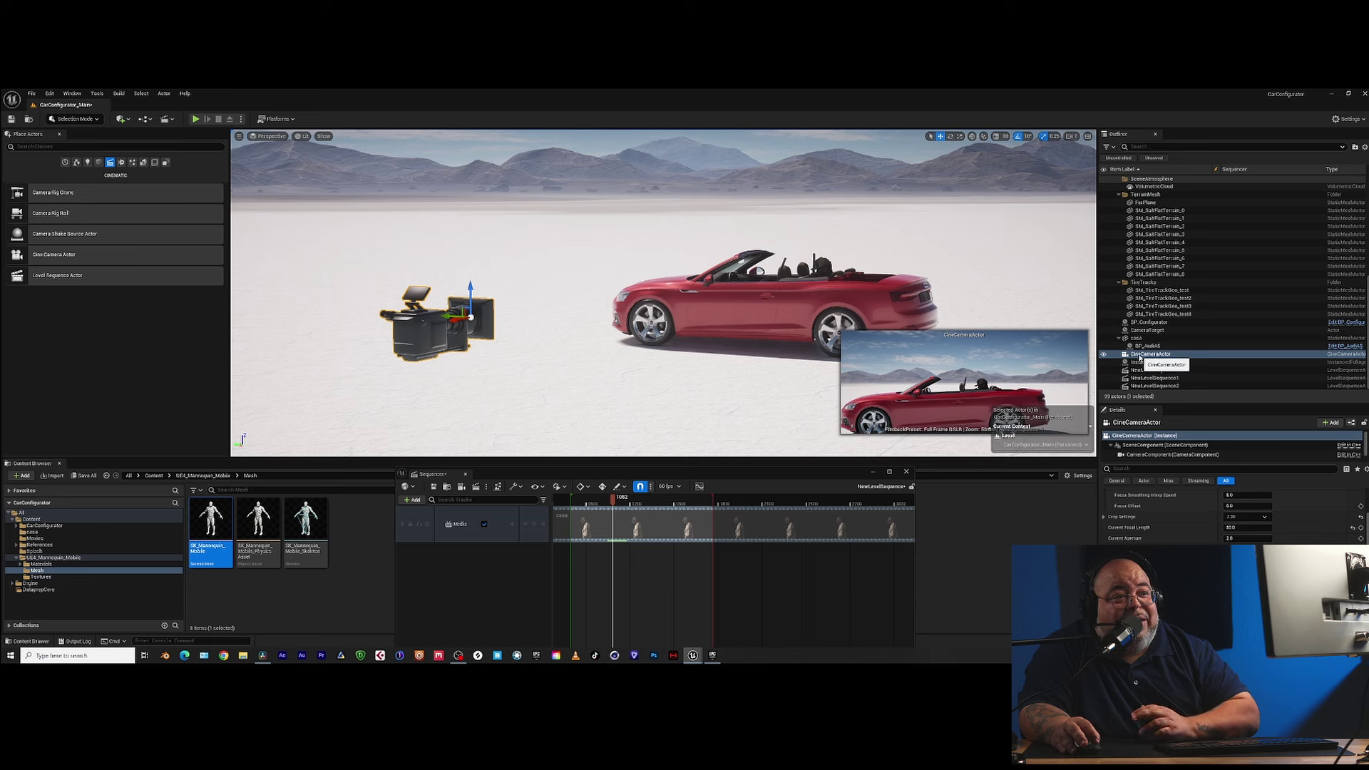
{"action": "left_click", "coordinate": [1139, 356]}
{"action": "left_click_drag", "start_coordinate": [1140, 355], "coordinate": [1147, 354]}
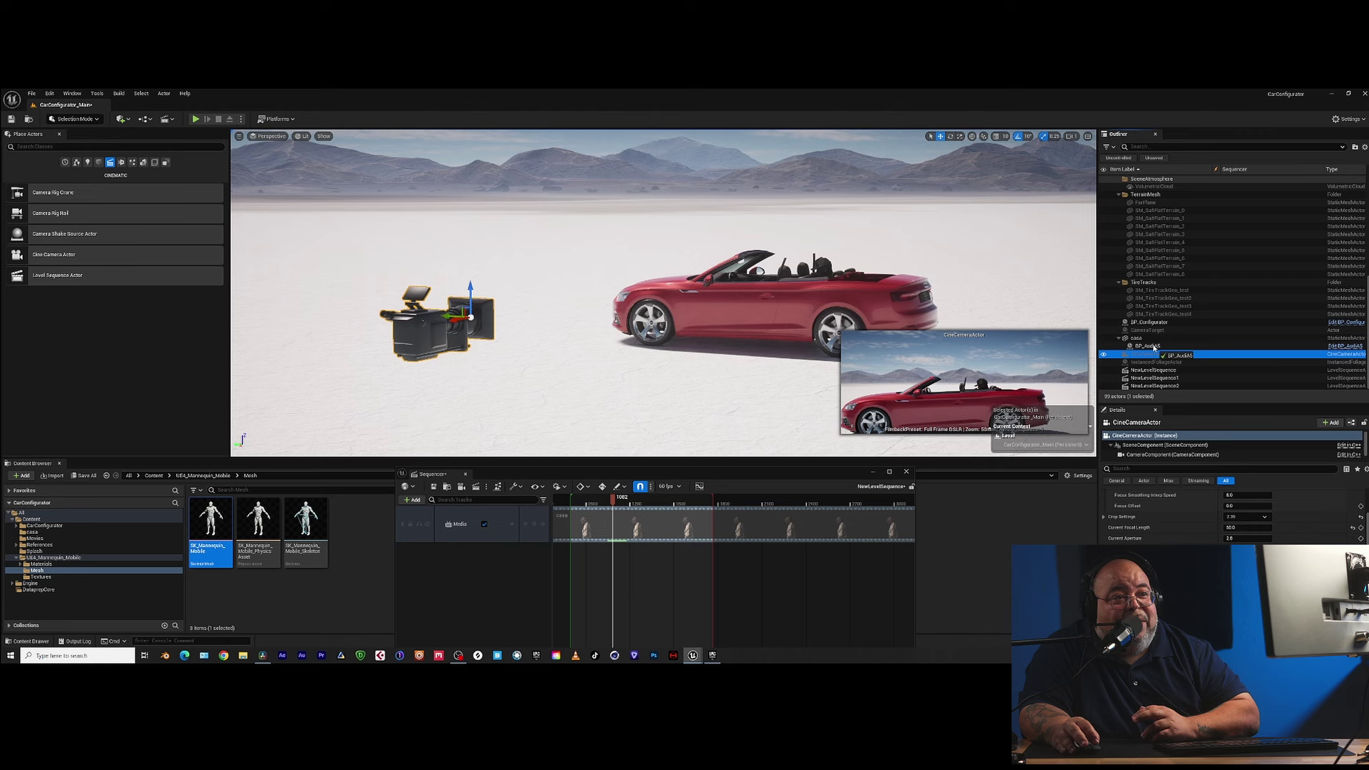
{"action": "left_click_drag", "start_coordinate": [1154, 347], "coordinate": [1155, 347]}
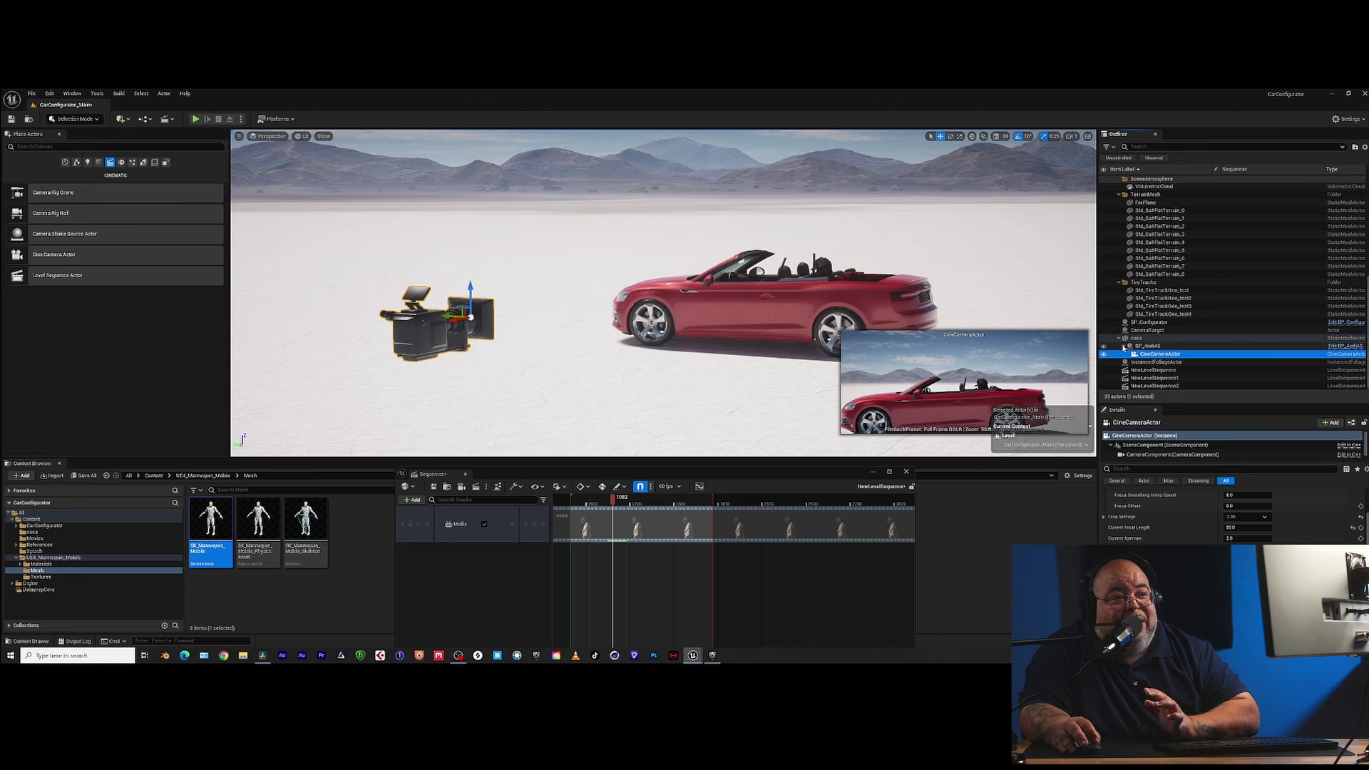
{"action": "left_click", "coordinate": [1124, 347]}
{"action": "left_click", "coordinate": [1119, 346]}
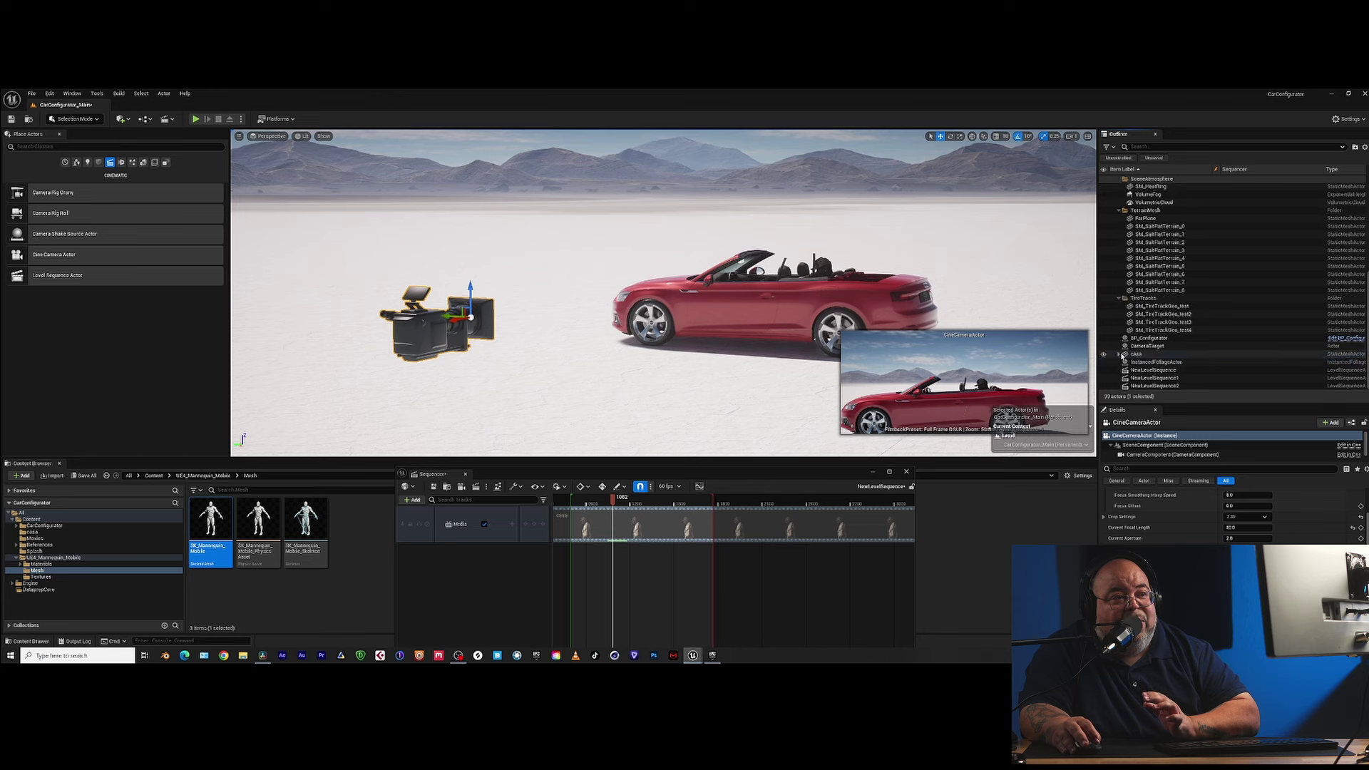
{"action": "left_click", "coordinate": [1121, 355]}
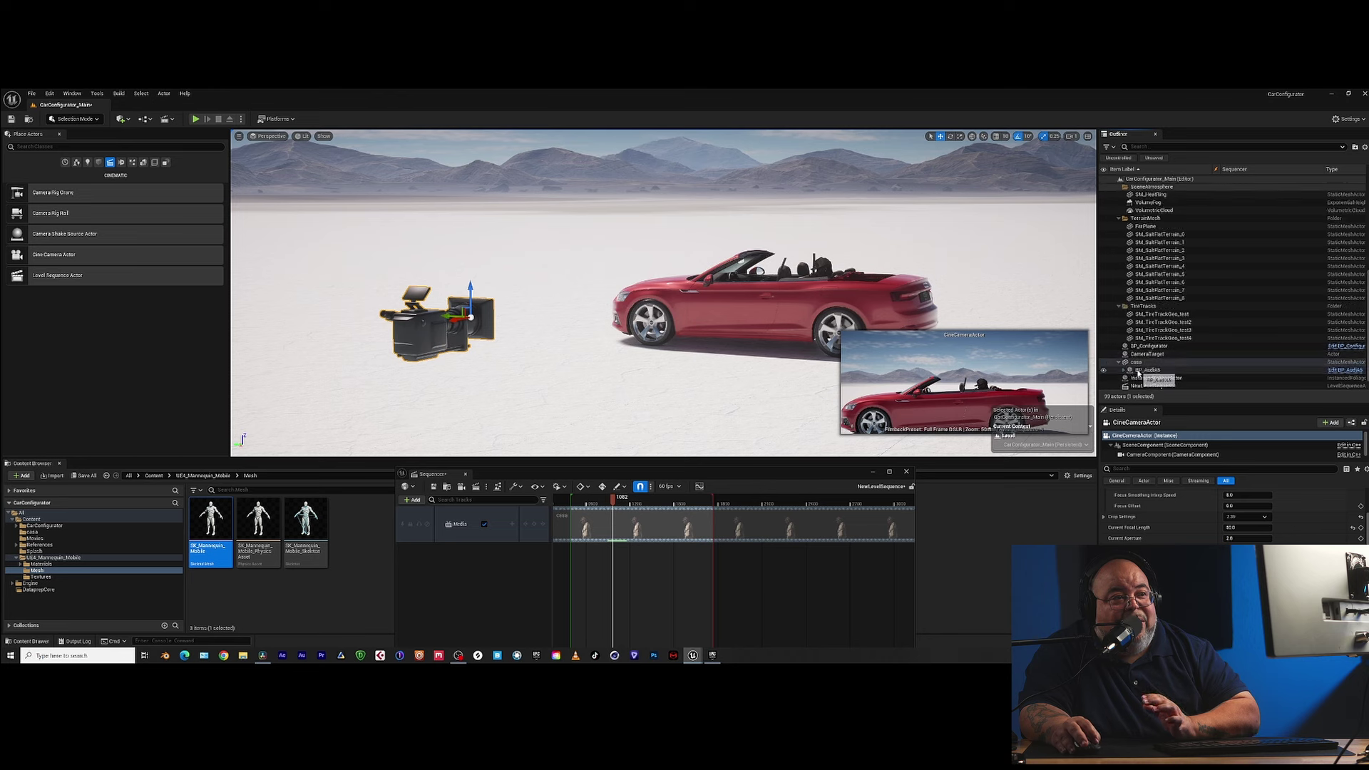
{"action": "left_click", "coordinate": [1125, 371]}
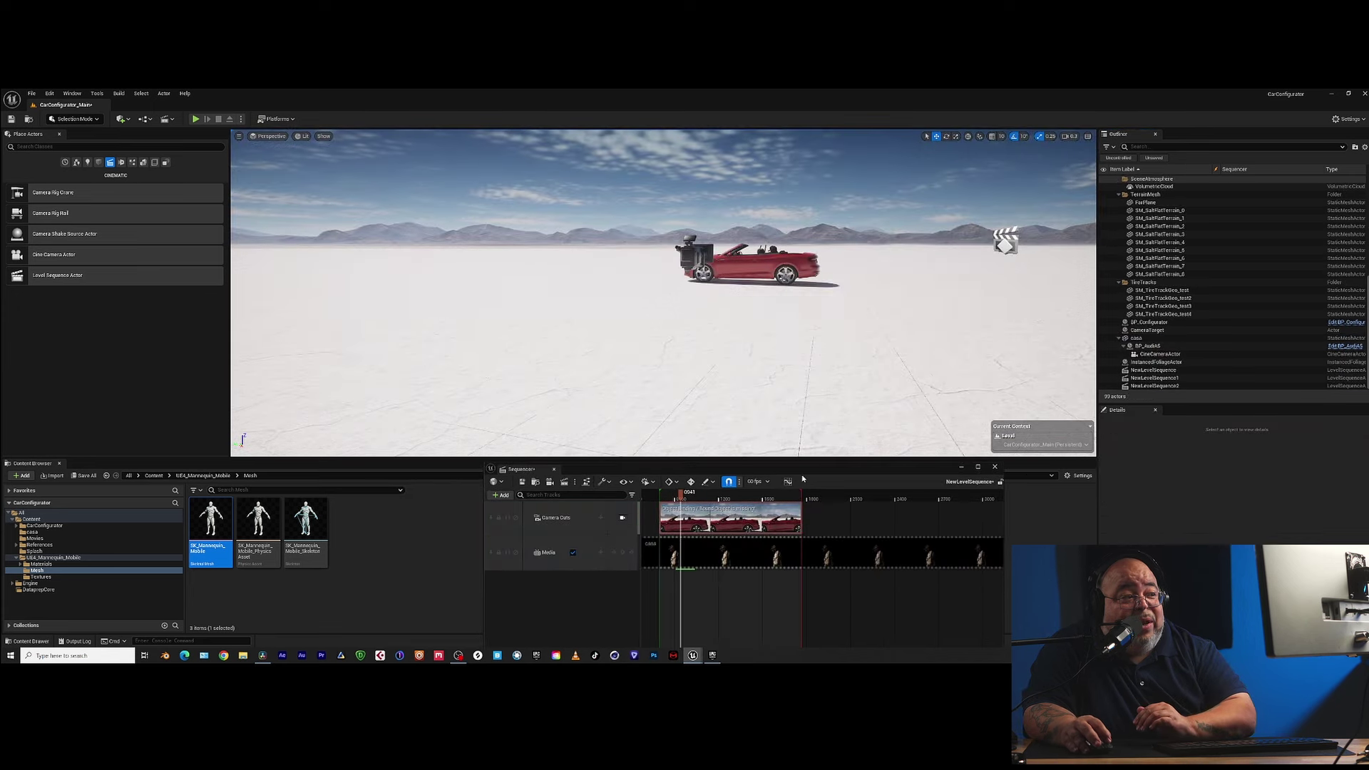
- Add the figure's parent mesh to the level sequence and expand its Transform track
{"action": "left_click_drag", "start_coordinate": [821, 470], "coordinate": [980, 455]}
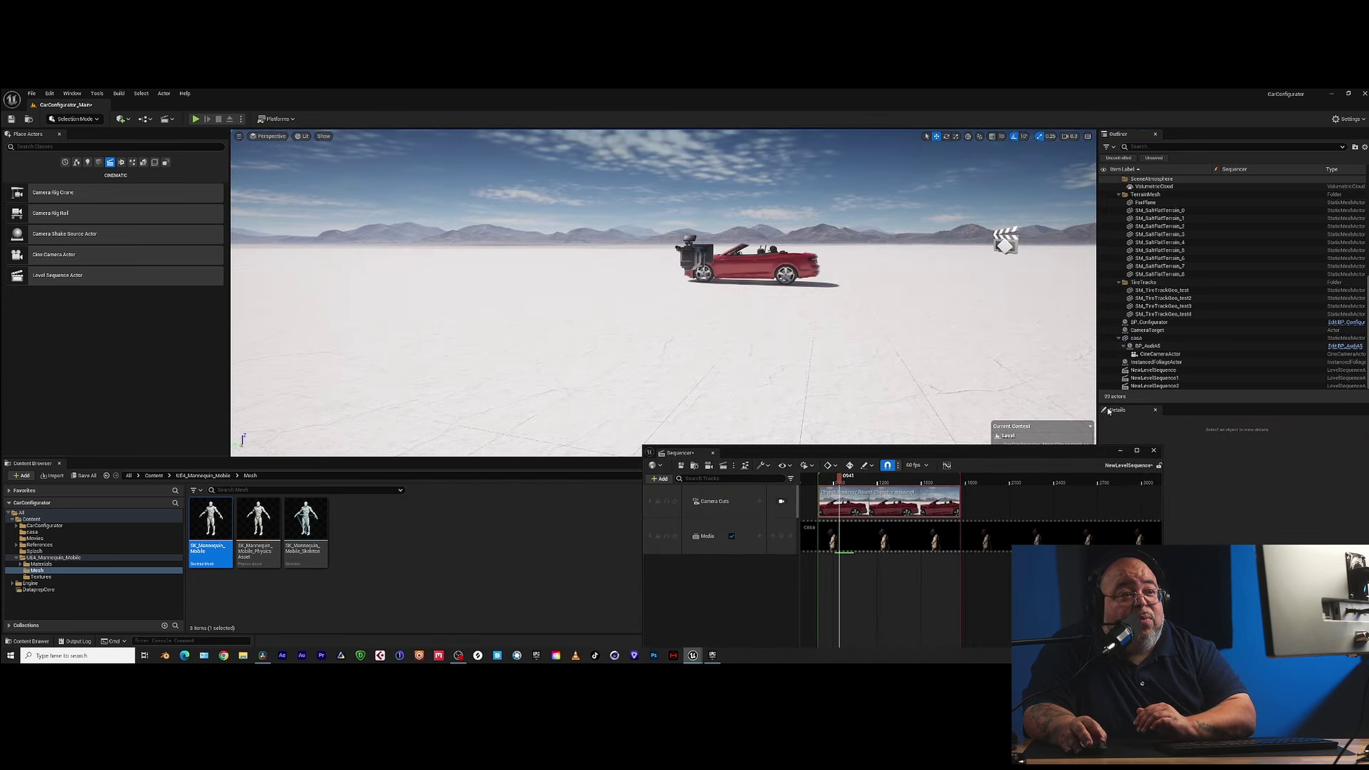
{"action": "left_click_drag", "start_coordinate": [1145, 338], "coordinate": [974, 404]}
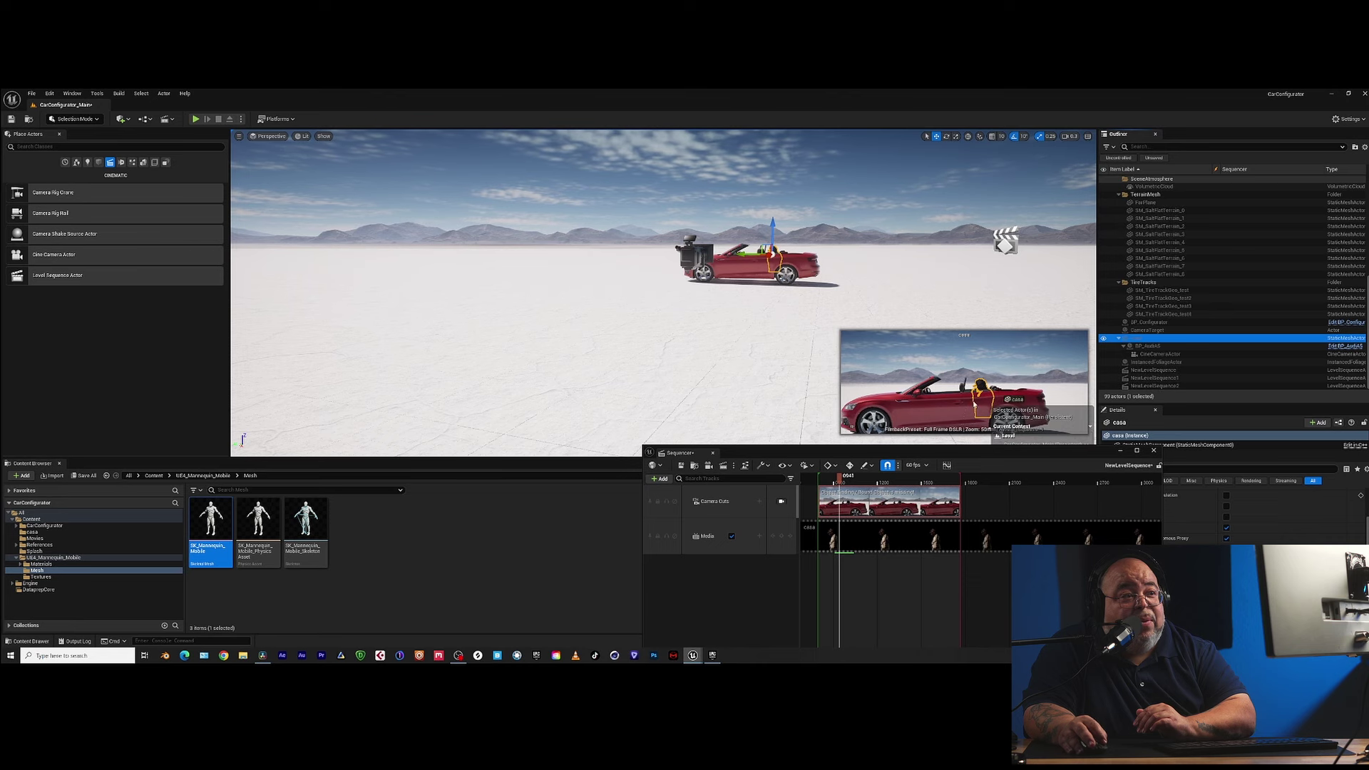
{"action": "left_click_drag", "start_coordinate": [724, 567], "coordinate": [725, 566]}
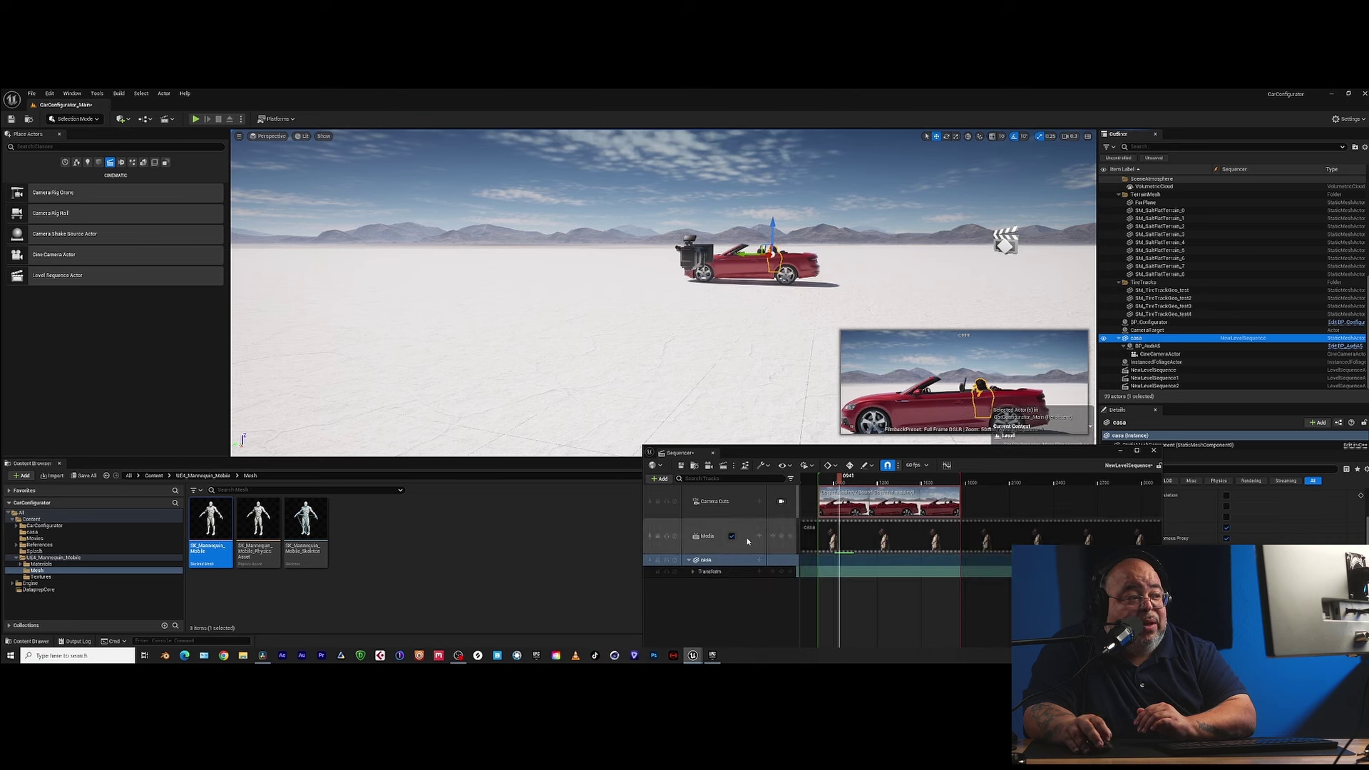
{"action": "left_click_drag", "start_coordinate": [839, 458], "coordinate": [791, 456]}
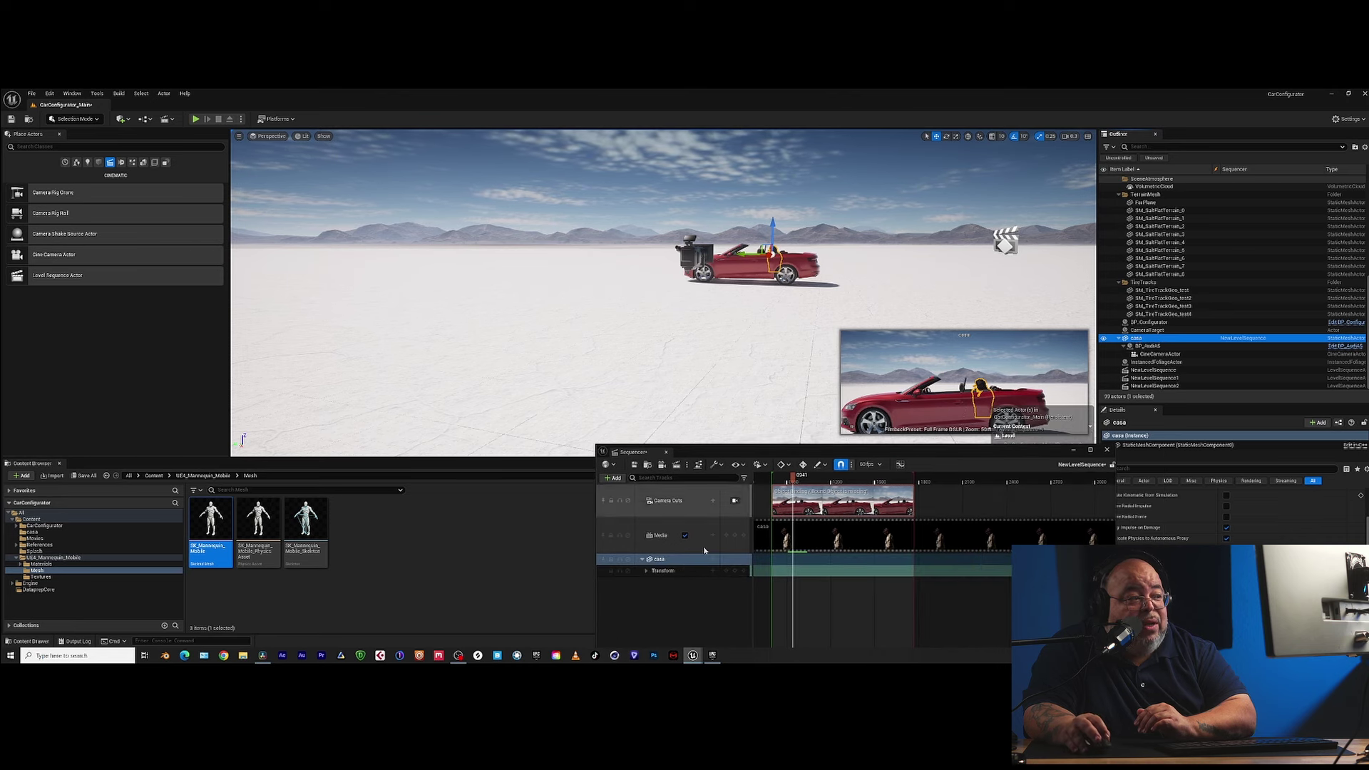
{"action": "left_click", "coordinate": [647, 572]}
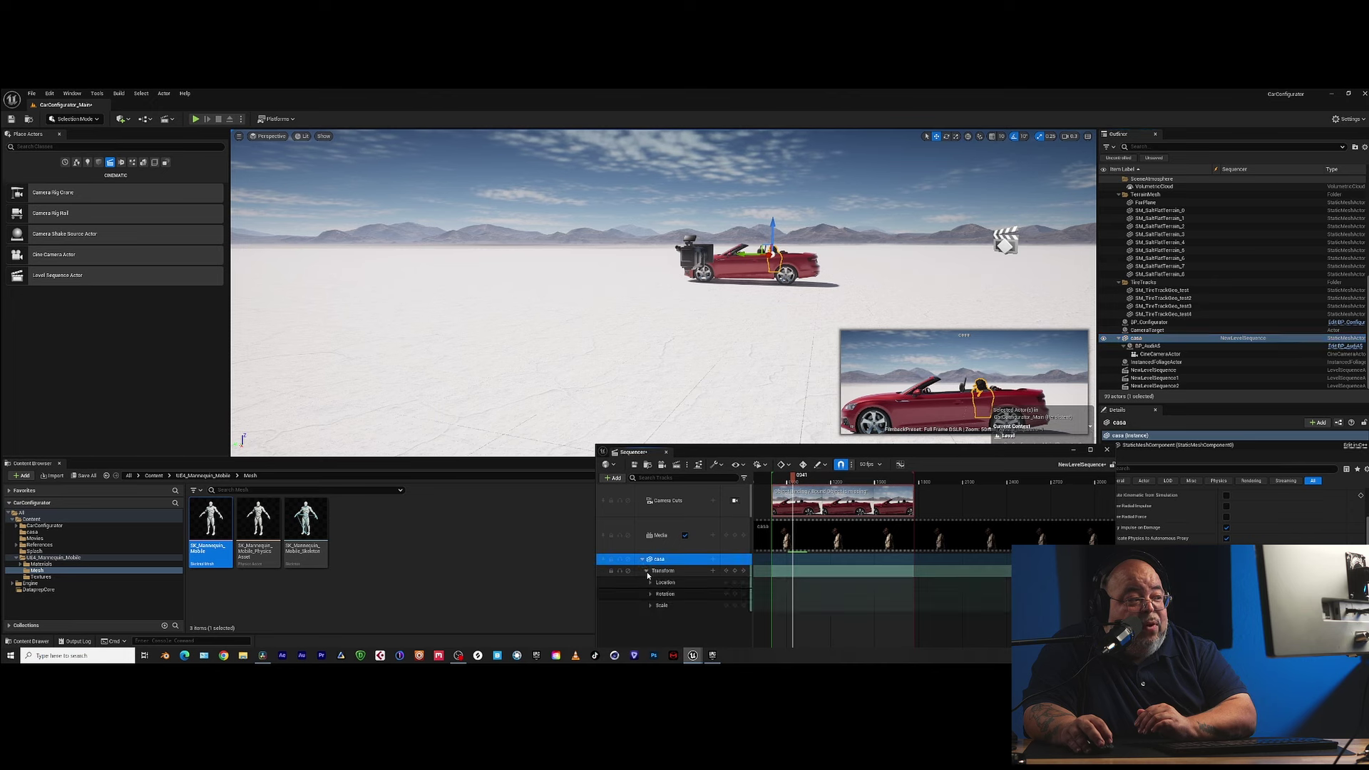
- Key the parent mesh's transform at the sequence start and key a shifted Y location near the end so the car drives forward
{"action": "left_click_drag", "start_coordinate": [793, 478], "coordinate": [775, 480]}
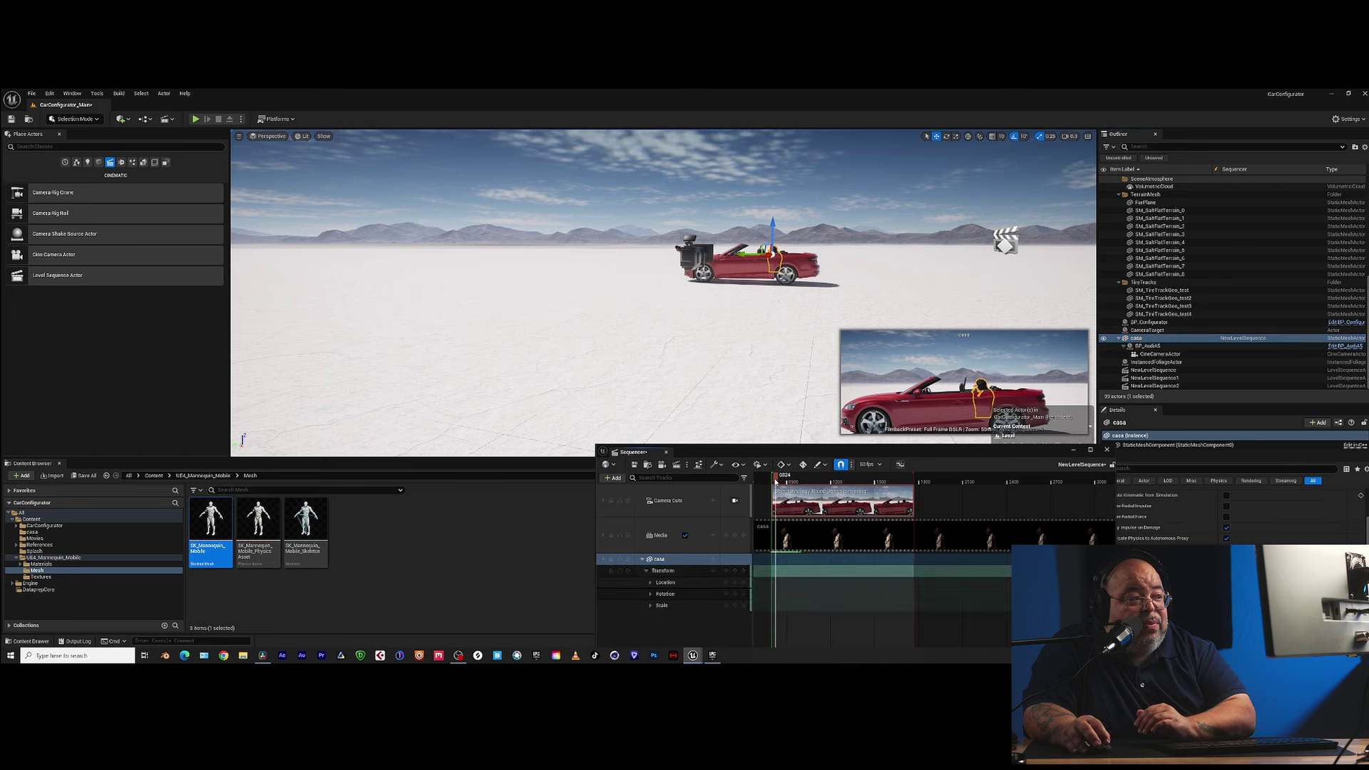
{"action": "left_click", "coordinate": [735, 571]}
{"action": "left_click", "coordinate": [651, 583]}
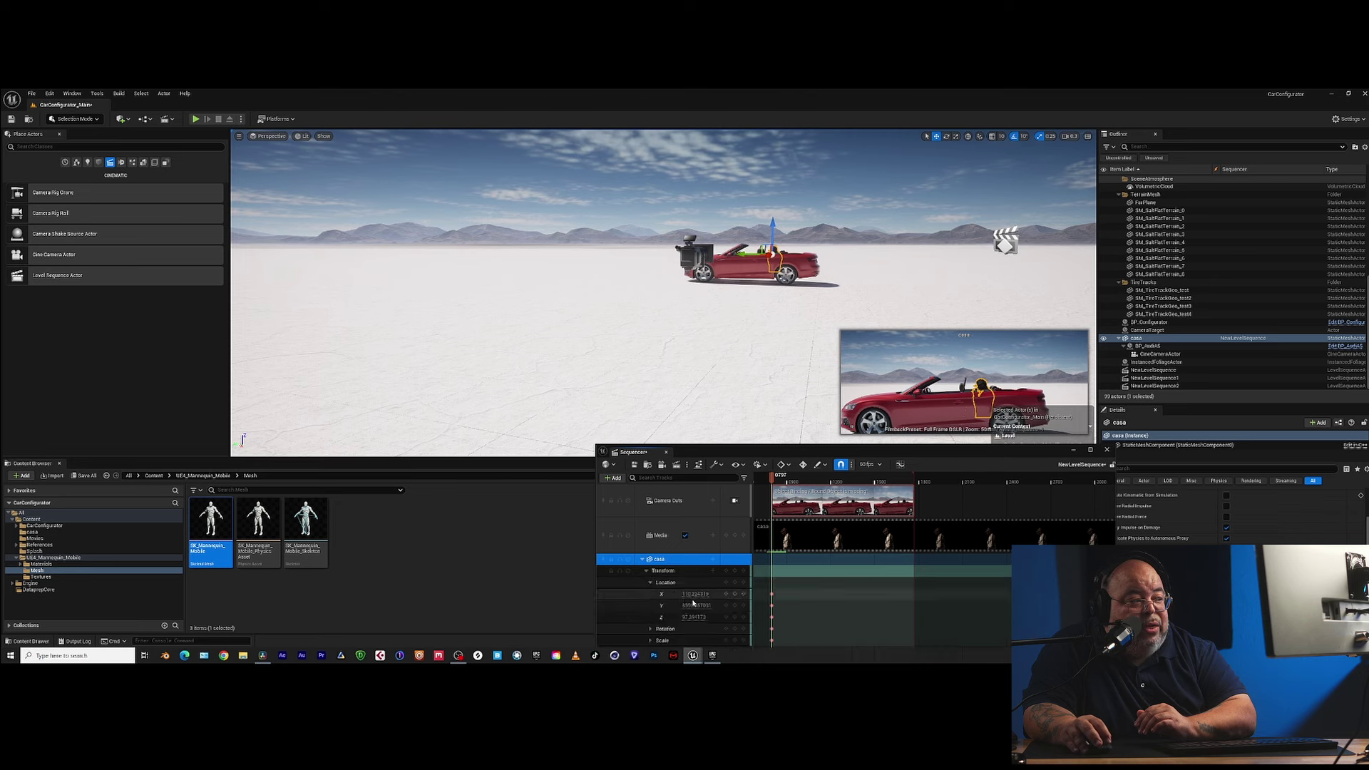
{"action": "left_click_drag", "start_coordinate": [696, 594], "coordinate": [684, 594]}
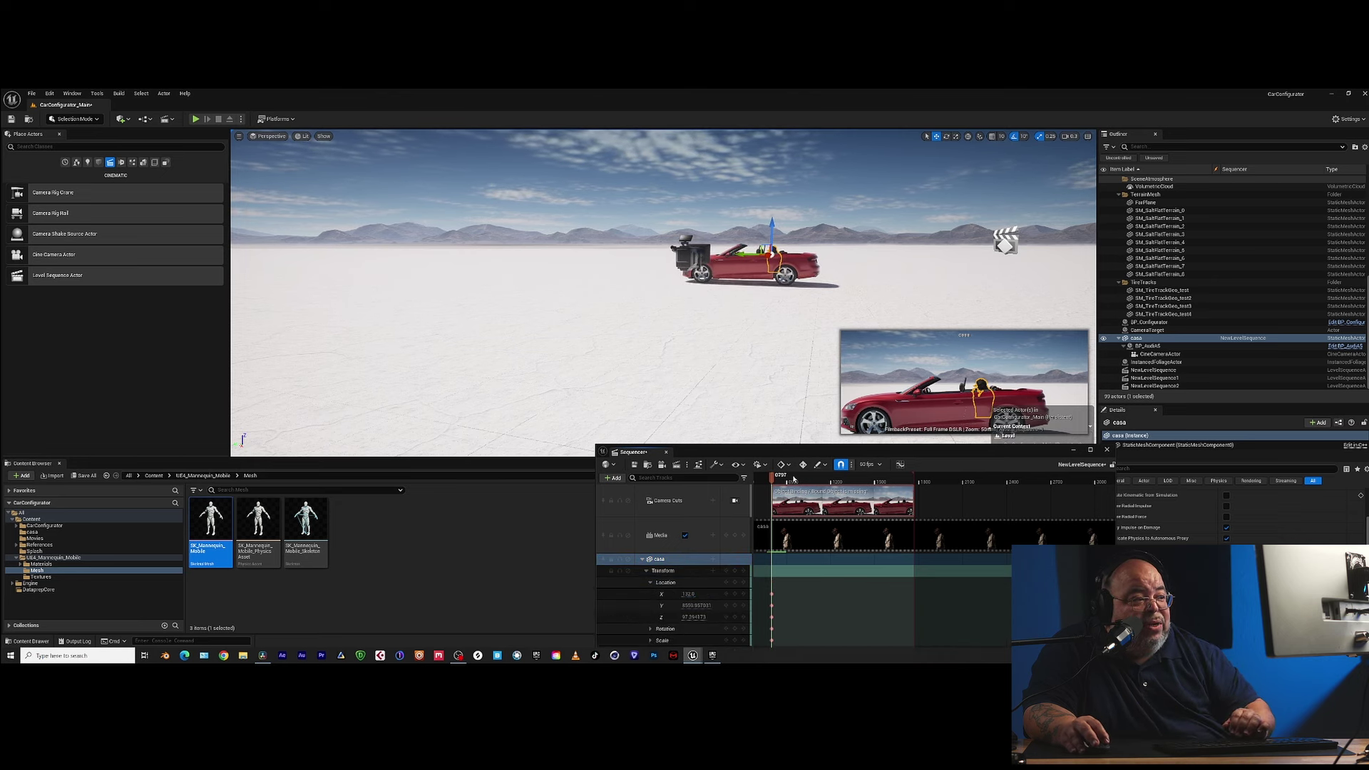
{"action": "left_click_drag", "start_coordinate": [794, 478], "coordinate": [911, 477]}
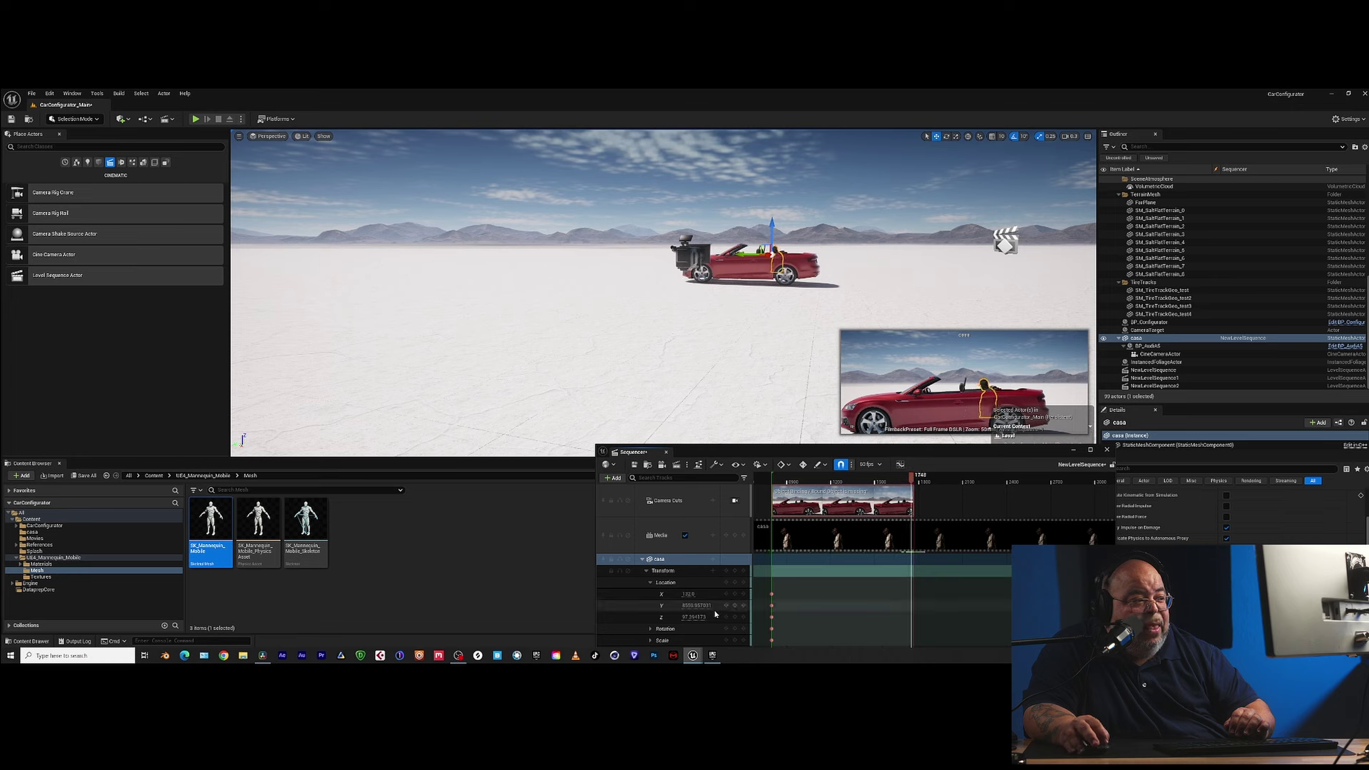
{"action": "mouse_move", "coordinate": [692, 605]}
{"action": "left_mouse_down"}
{"action": "mouse_move", "coordinate": [724, 605]}
{"action": "mouse_move", "coordinate": [690, 606]}
{"action": "left_mouse_up"}
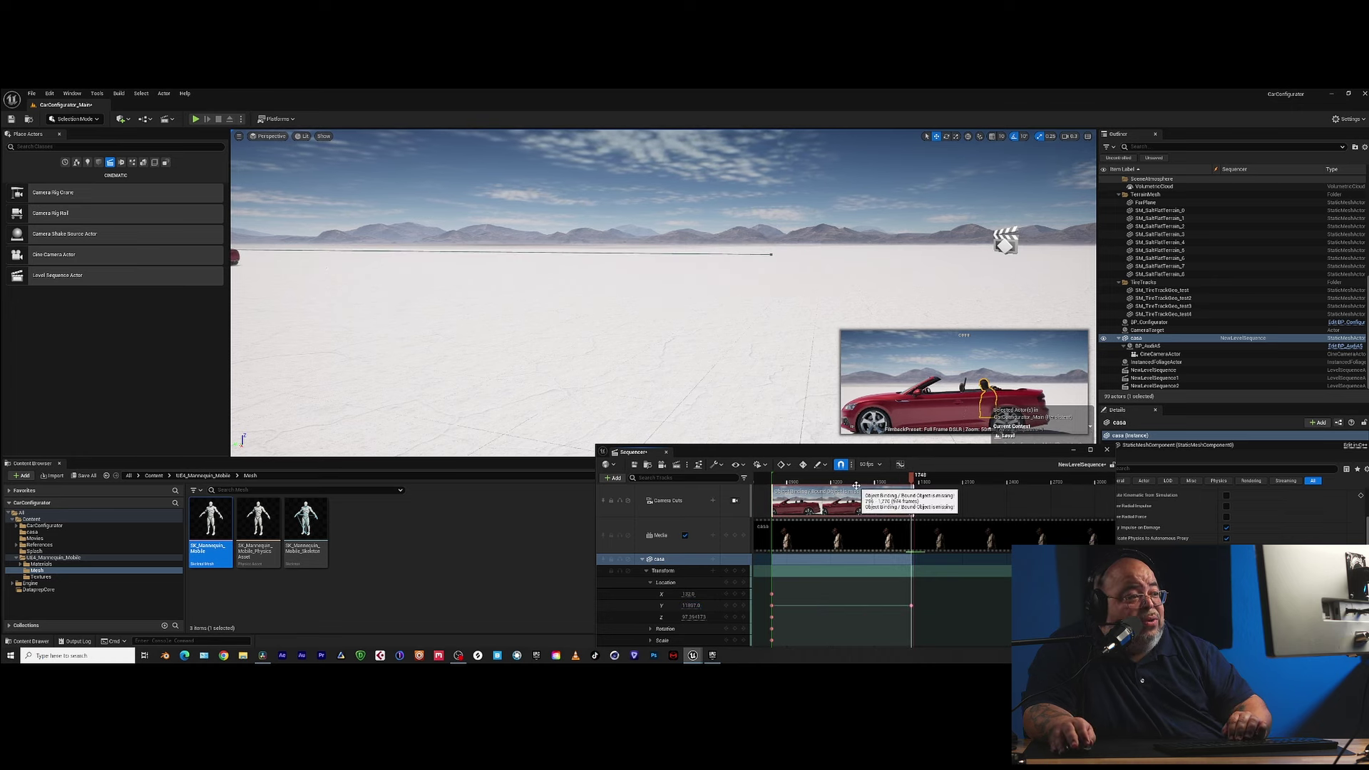
- Scrub and play the sequence in the open viewport to check the car's drive across the salt flat
{"action": "left_click_drag", "start_coordinate": [855, 481], "coordinate": [785, 478]}
{"action": "key", "text": "e"}
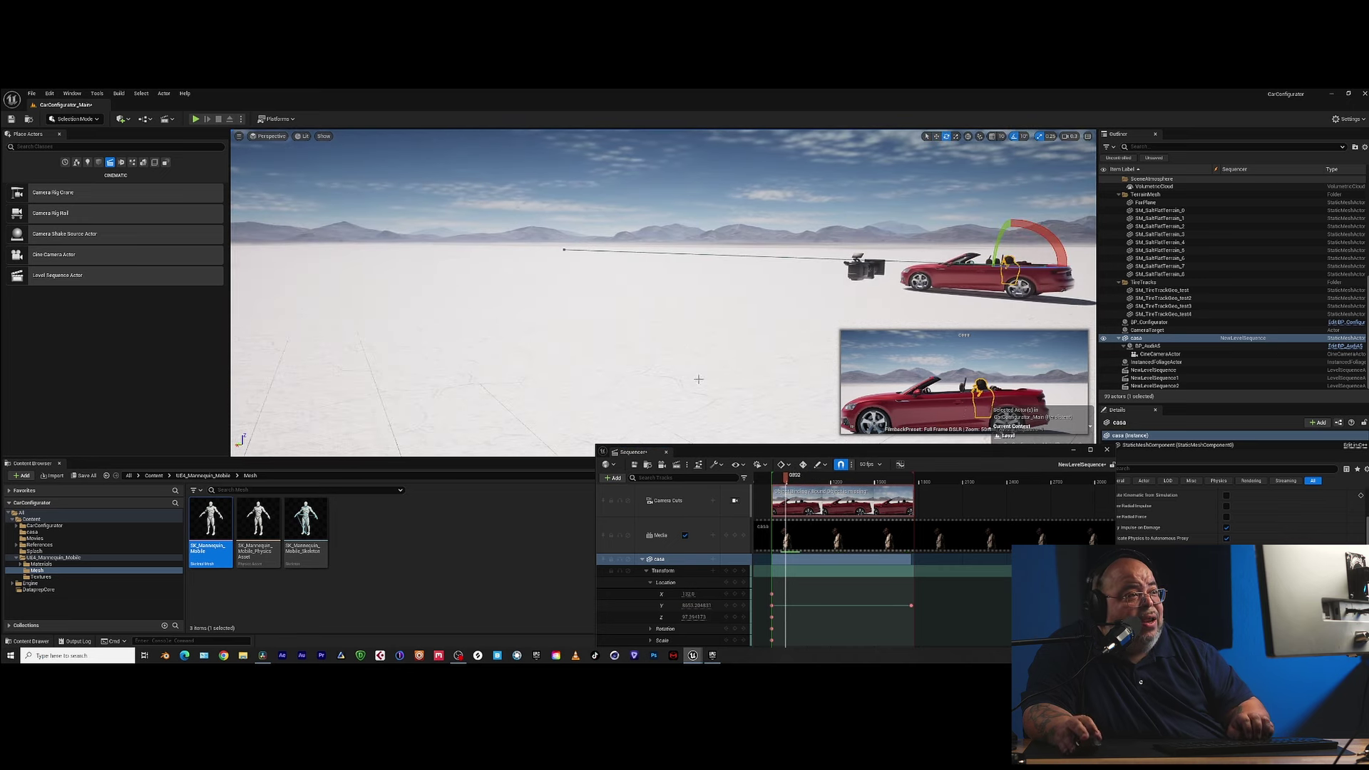
{"action": "key", "text": "g"}
{"action": "left_click", "coordinate": [786, 480]}
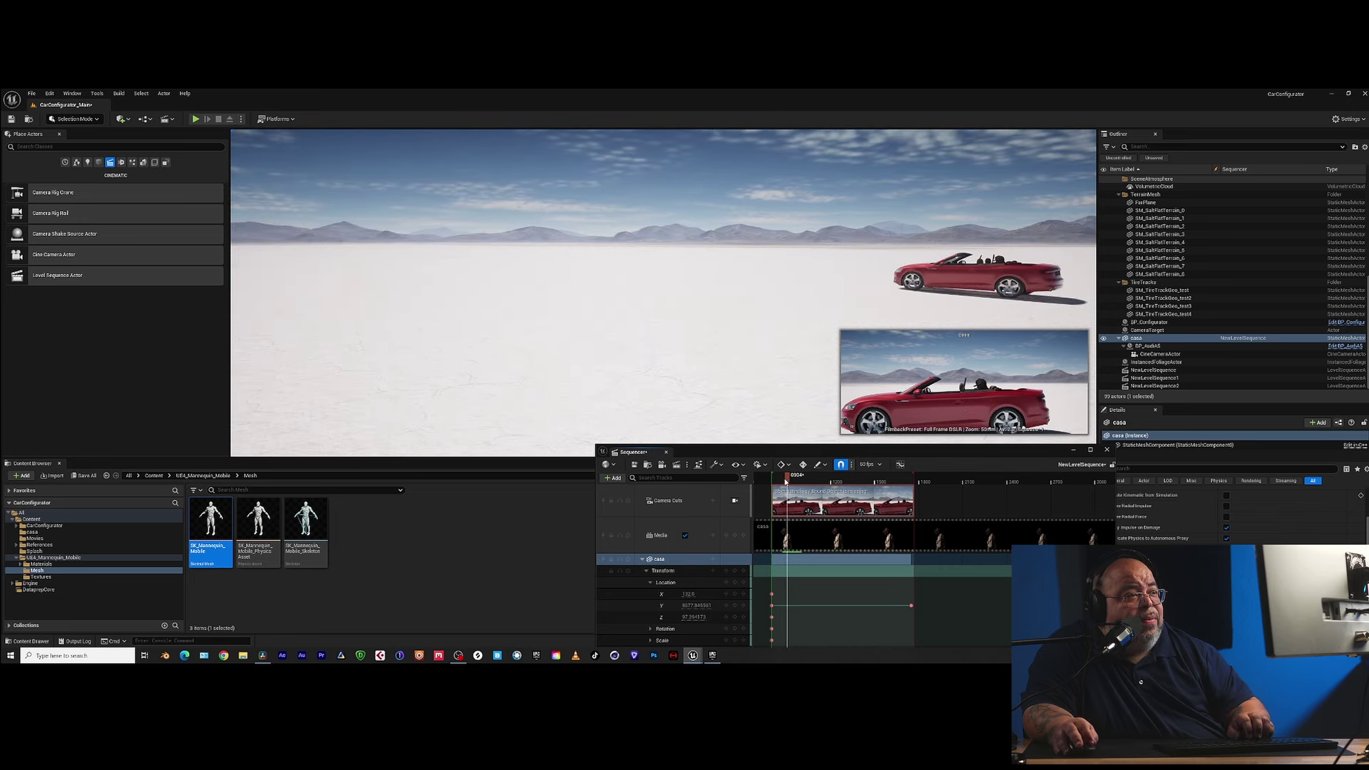
{"action": "key", "text": "space"}
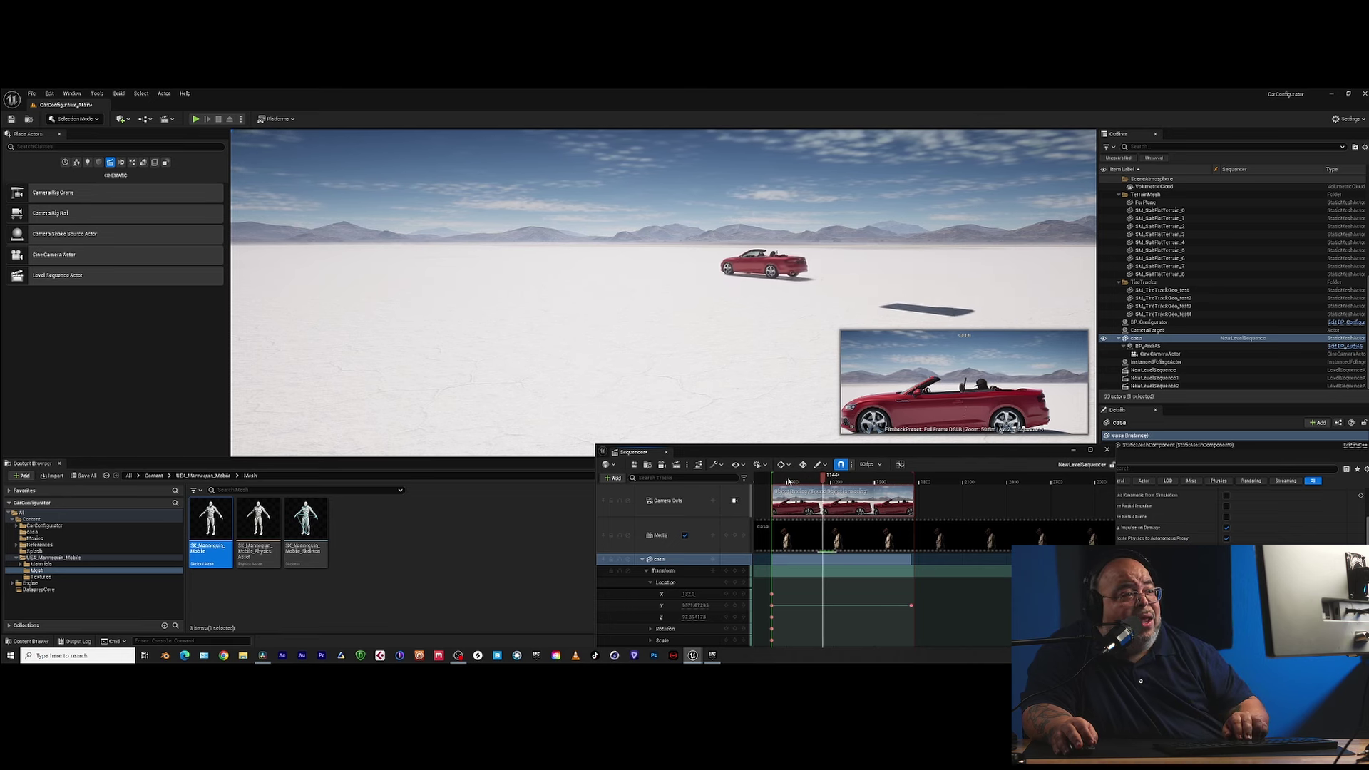
{"action": "key", "text": "g"}
{"action": "left_click", "coordinate": [780, 479]}
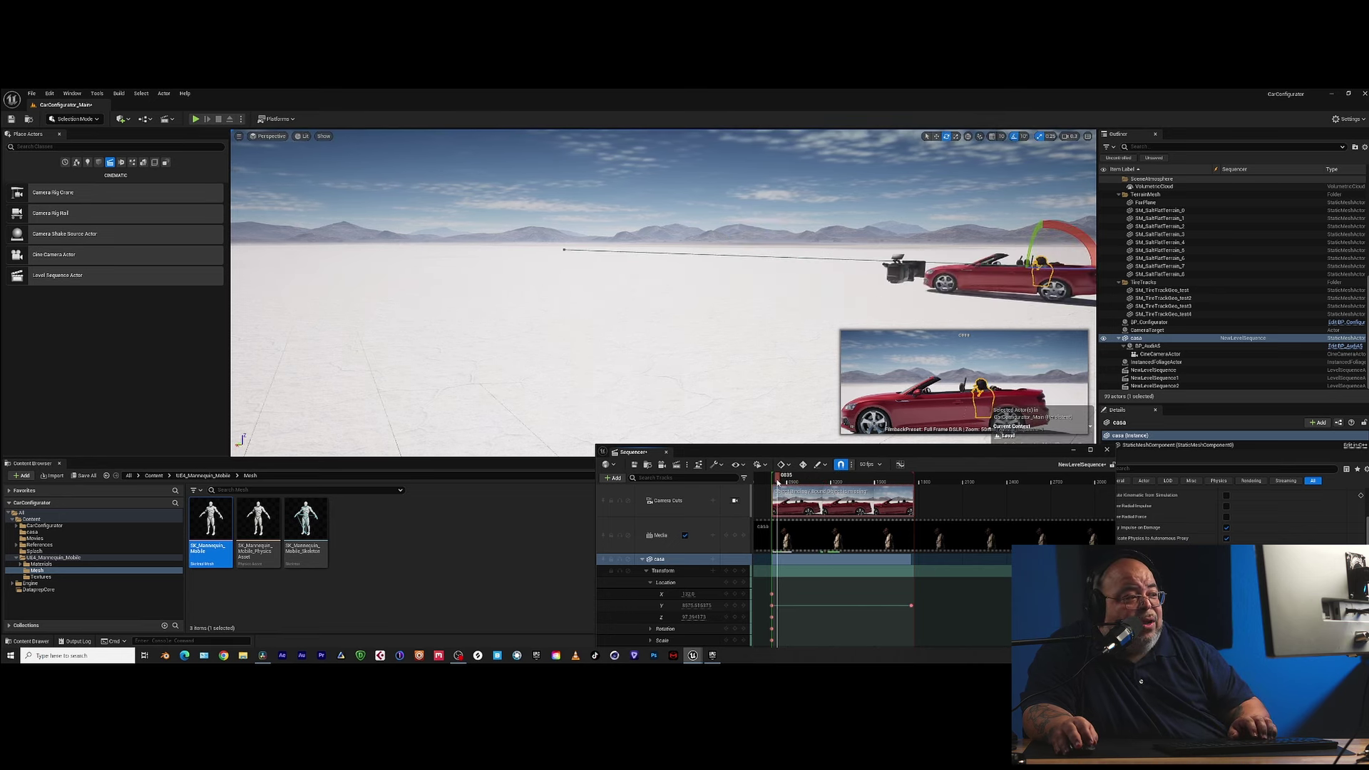
- Collapse the parent mesh's track and add CineCameraActor to the level sequence
{"action": "left_click", "coordinate": [642, 561]}
{"action": "left_click", "coordinate": [1160, 354]}
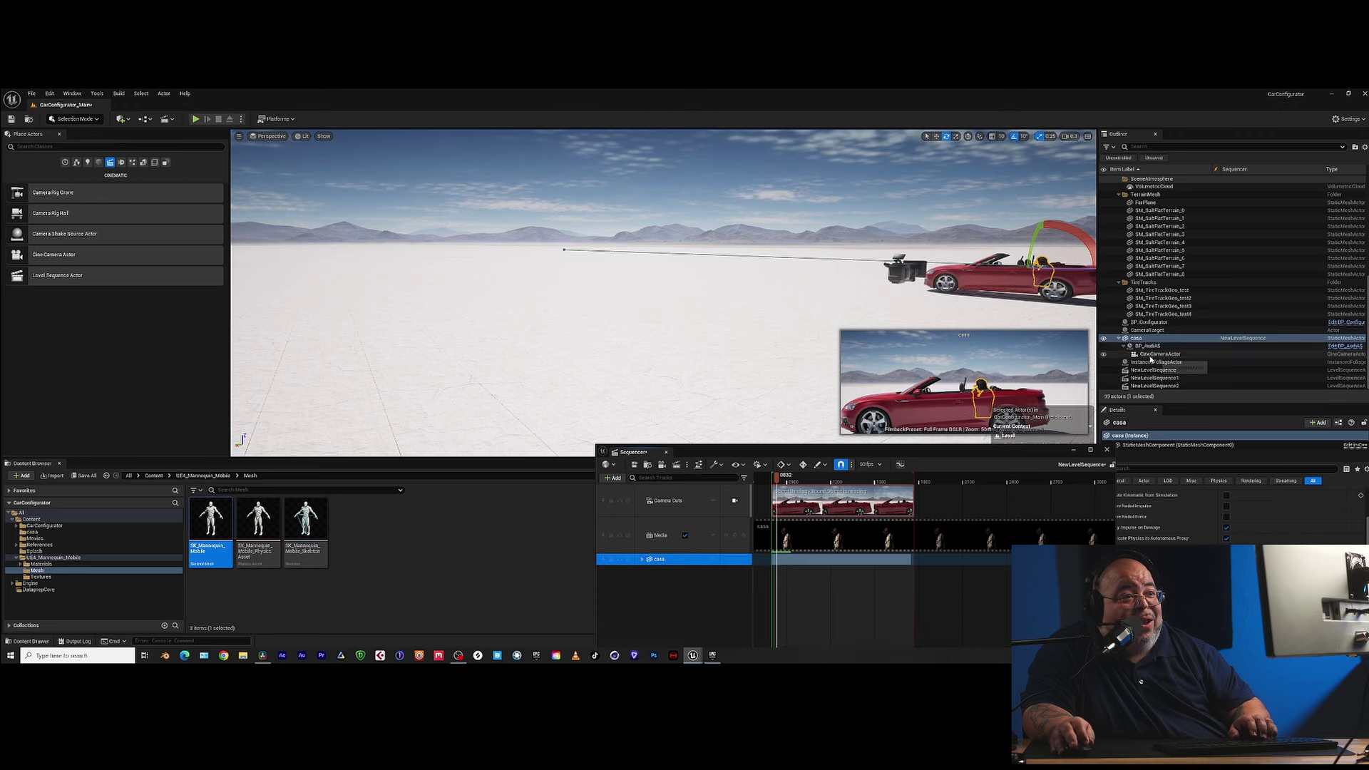
{"action": "left_click_drag", "start_coordinate": [654, 644], "coordinate": [659, 635]}
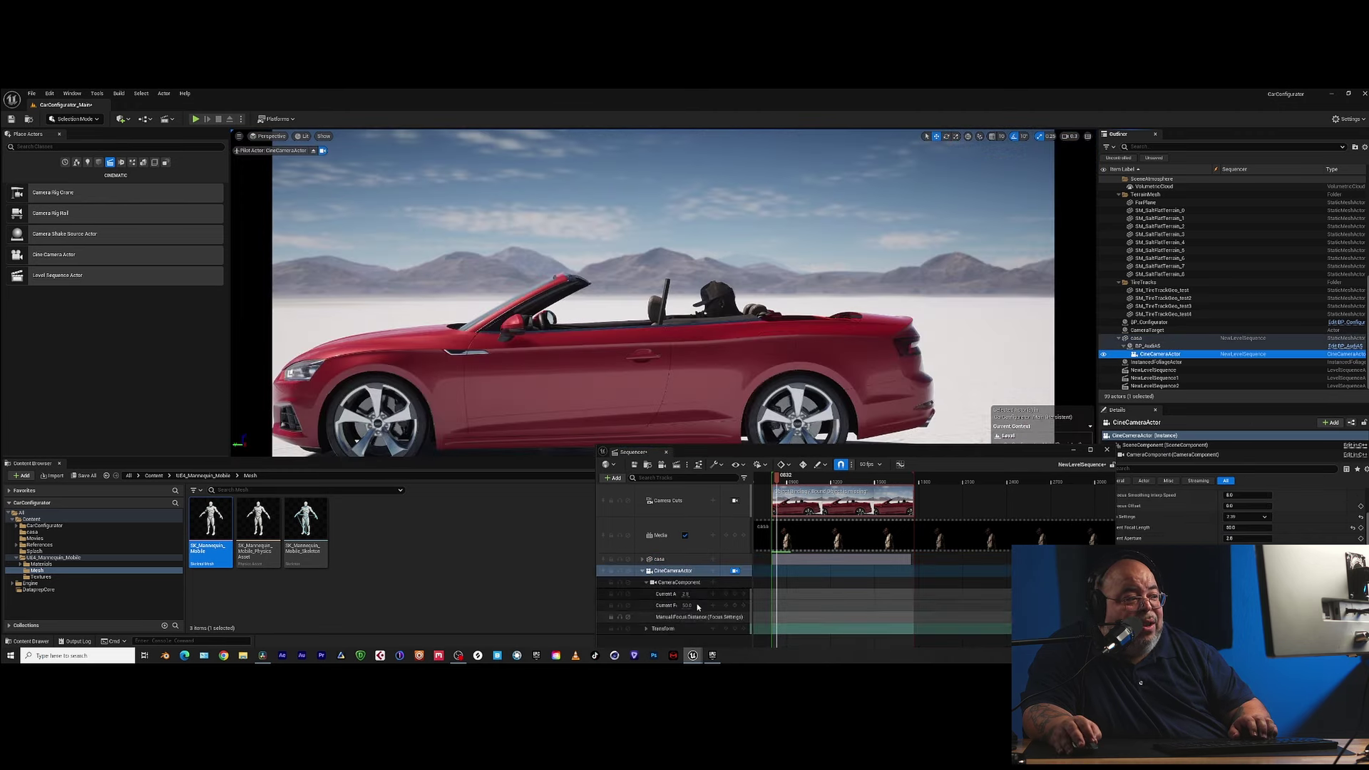
- Play the sequence through the cine camera to check that it follows the moving convertible
{"action": "left_click", "coordinate": [775, 480]}
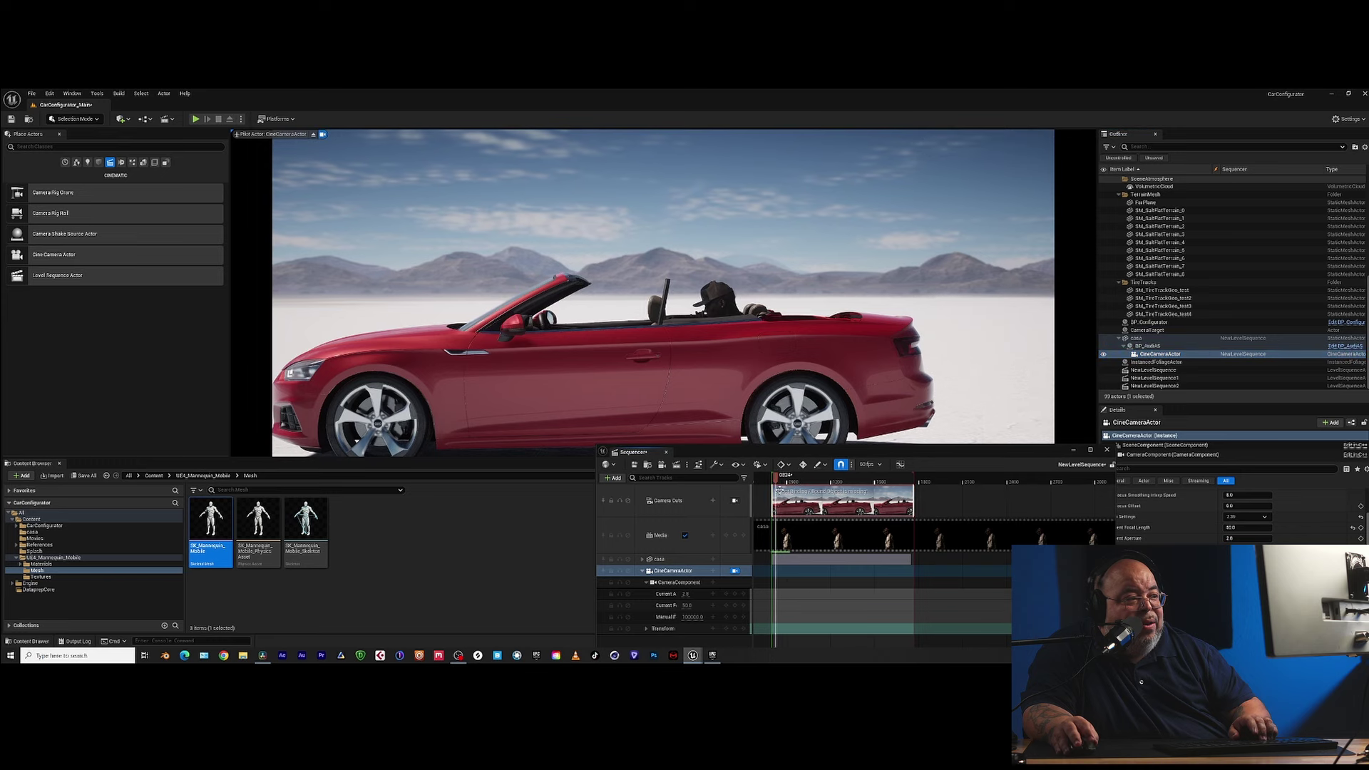
{"action": "left_click_drag", "start_coordinate": [775, 482], "coordinate": [805, 484]}
{"action": "left_click", "coordinate": [736, 572]}
{"action": "left_click", "coordinate": [736, 572]}
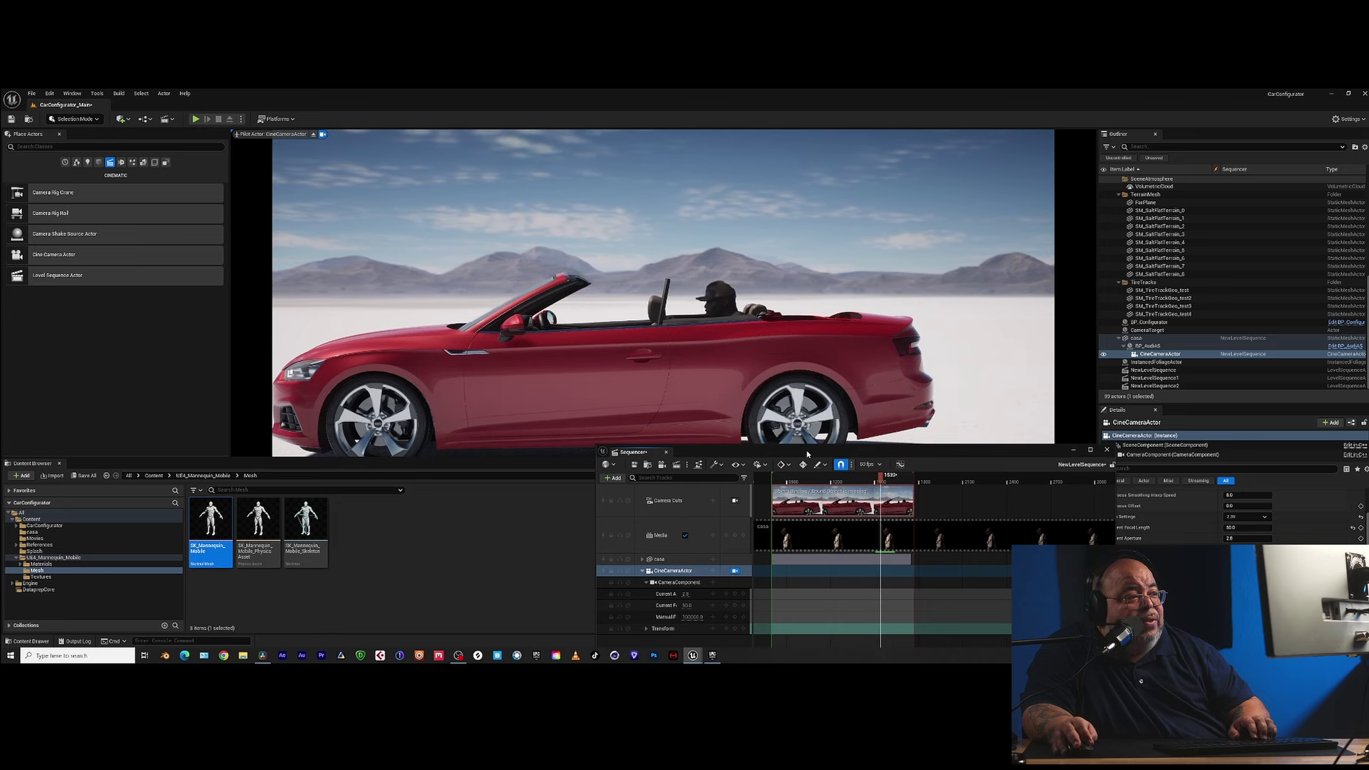
{"action": "left_click_drag", "start_coordinate": [804, 455], "coordinate": [737, 486]}
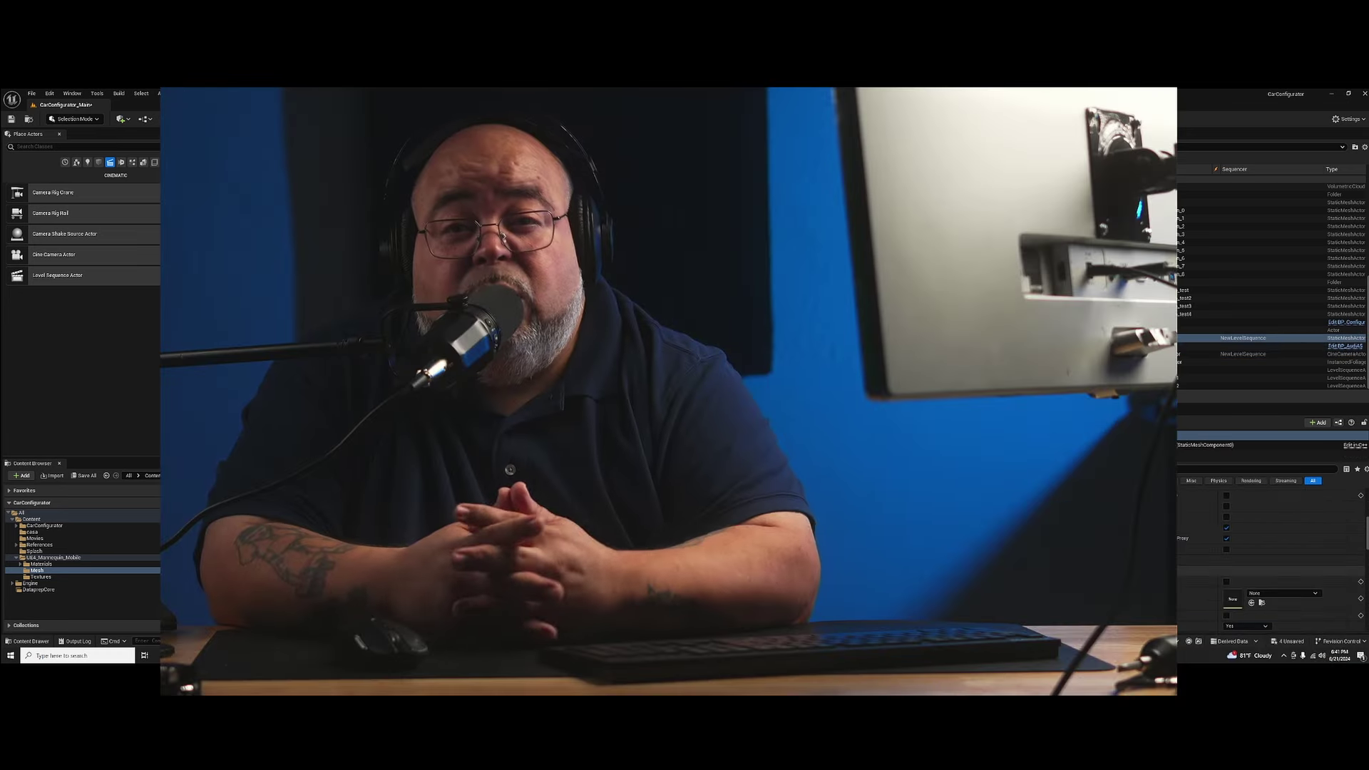